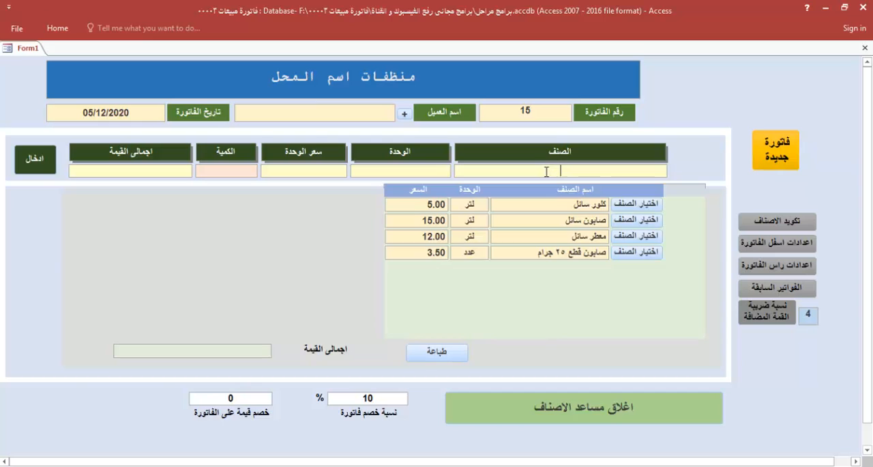
Add the item صابون سائل with quantity 10 to the invoice, and check its print preview before closing it
{"action": "left_click", "coordinate": [636, 220]}
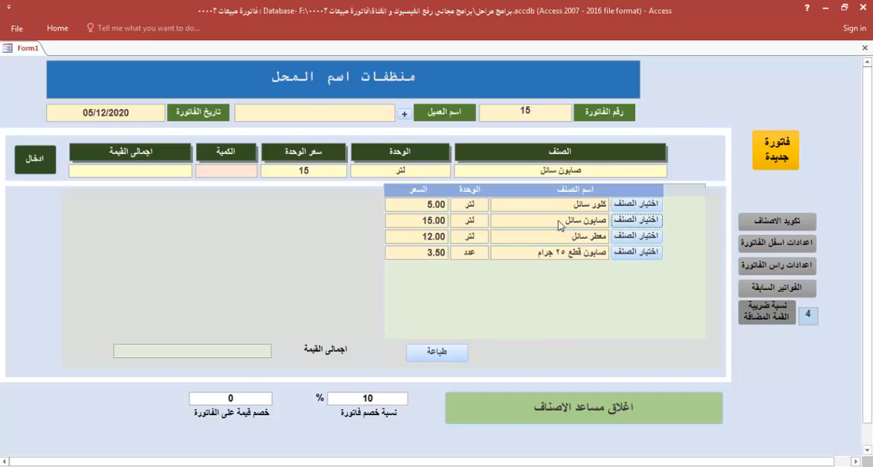
{"action": "left_click", "coordinate": [247, 172]}
{"action": "left_click", "coordinate": [31, 159]}
{"action": "left_click", "coordinate": [411, 348]}
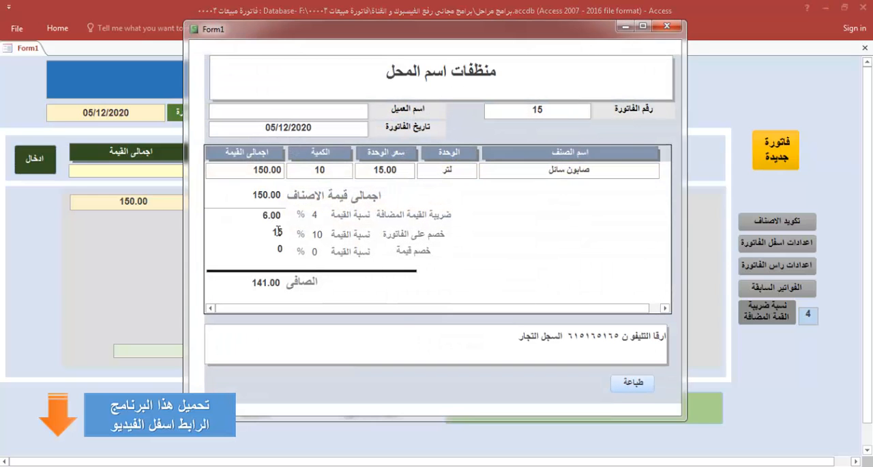
{"action": "left_click", "coordinate": [667, 26]}
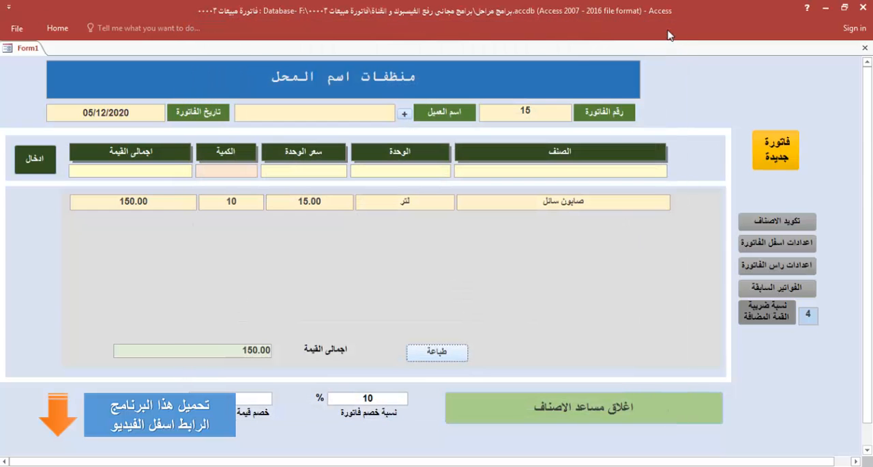
Clear the invoice discount percentage and check the net amount in the print preview, then close the preview
{"action": "left_click_drag", "start_coordinate": [385, 396], "coordinate": [311, 397]}
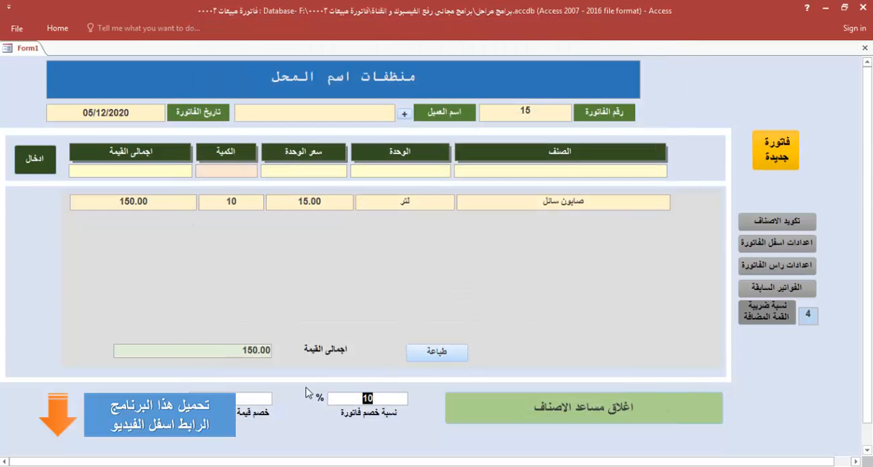
{"action": "key", "text": "BackSpace"}
{"action": "left_click", "coordinate": [437, 352]}
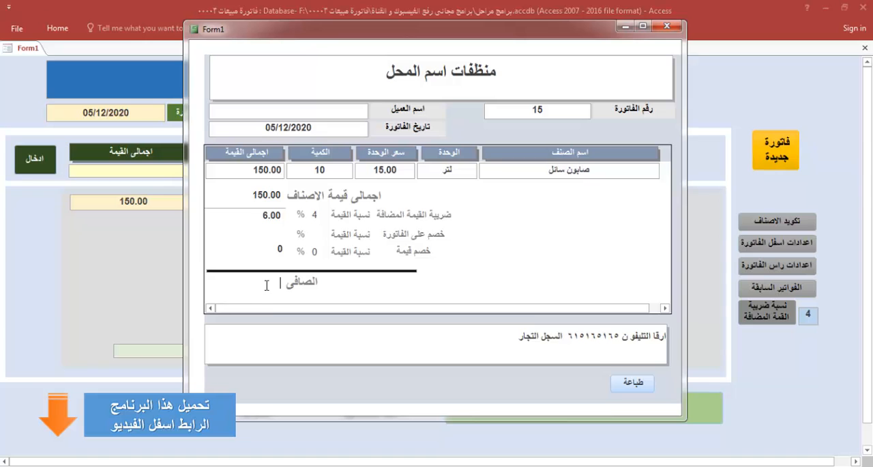
{"action": "left_click", "coordinate": [665, 25]}
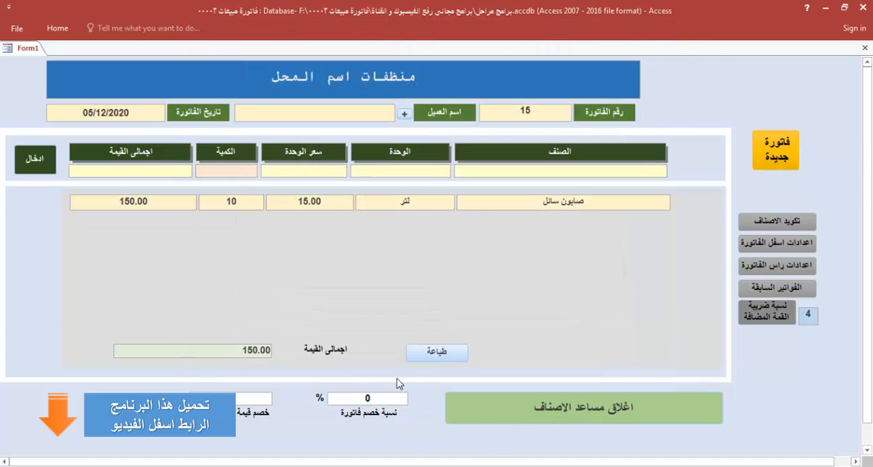
With the invoice discount percentage set to 0, preview the invoice again and check its net amount
{"action": "left_click", "coordinate": [419, 352]}
{"action": "left_click_drag", "start_coordinate": [253, 281], "coordinate": [280, 284]}
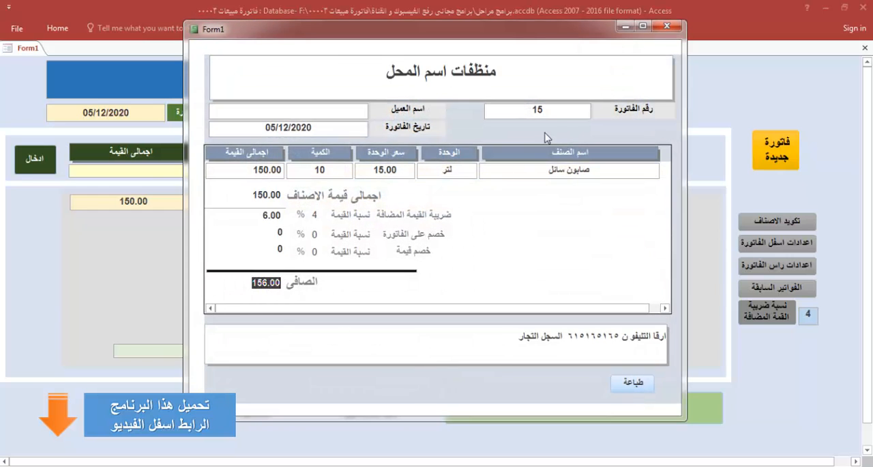
{"action": "left_click", "coordinate": [665, 26]}
Switch to Notepad, remove Text167 from the brackets of the If IsNull line, and return to Access
{"action": "key", "text": "alt+Tab"}
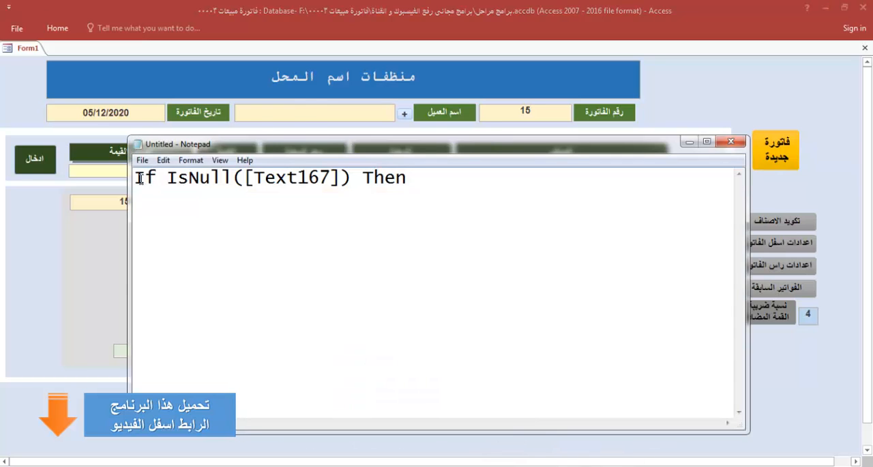
{"action": "left_click_drag", "start_coordinate": [135, 179], "coordinate": [254, 179]}
{"action": "left_click", "coordinate": [330, 178]}
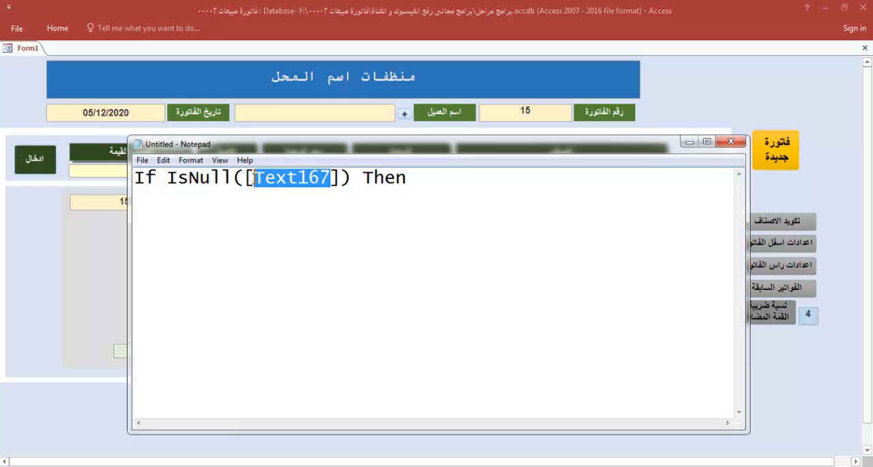
{"action": "mouse_move", "coordinate": [541, 146]}
{"action": "left_mouse_down"}
{"action": "mouse_move", "coordinate": [464, 323]}
{"action": "mouse_move", "coordinate": [537, 154]}
{"action": "left_mouse_up"}
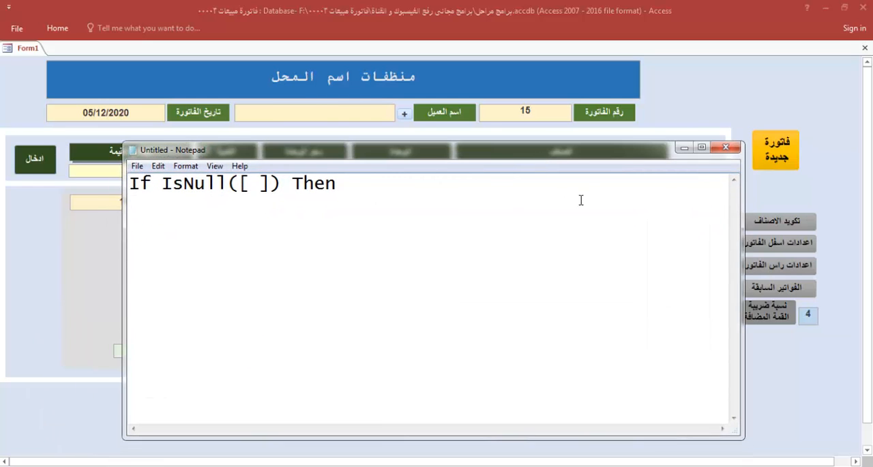
{"action": "left_click", "coordinate": [828, 134]}
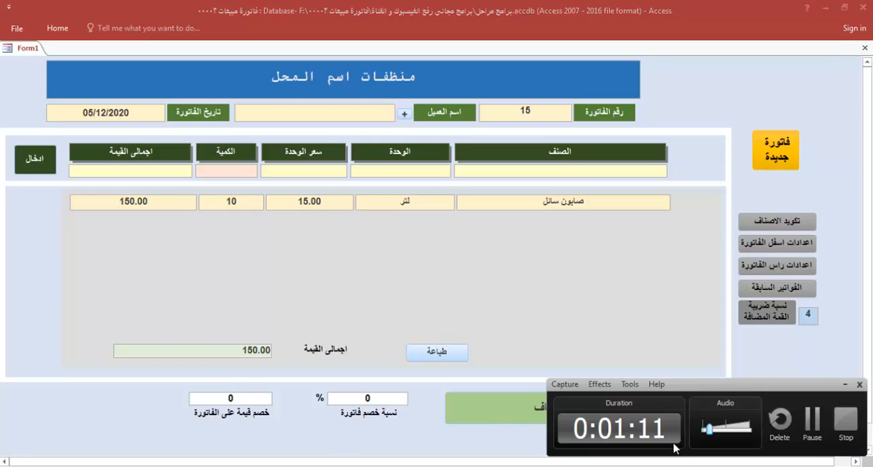
Open Form1 in Design View
{"action": "left_click", "coordinate": [843, 422]}
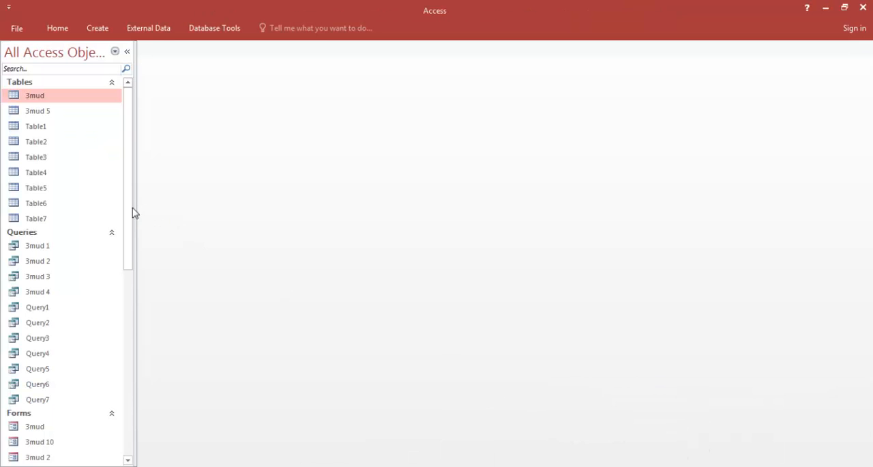
{"action": "left_click_drag", "start_coordinate": [128, 212], "coordinate": [127, 298]}
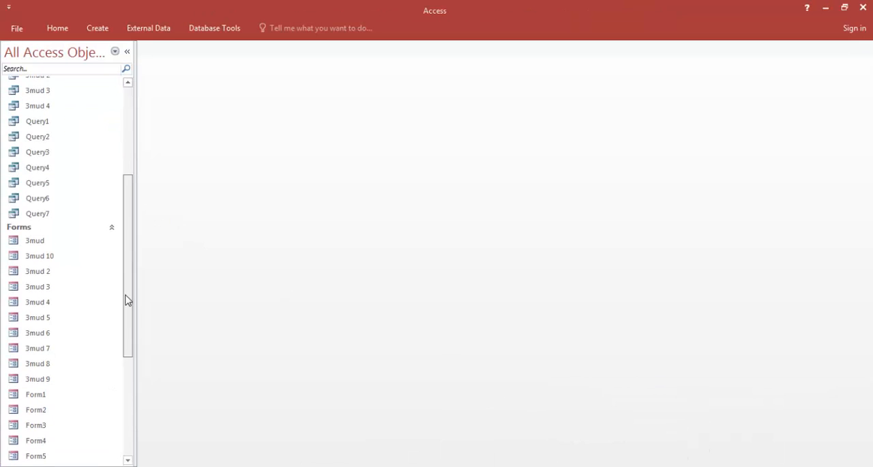
{"action": "right_click", "coordinate": [45, 396]}
{"action": "left_click", "coordinate": [109, 261]}
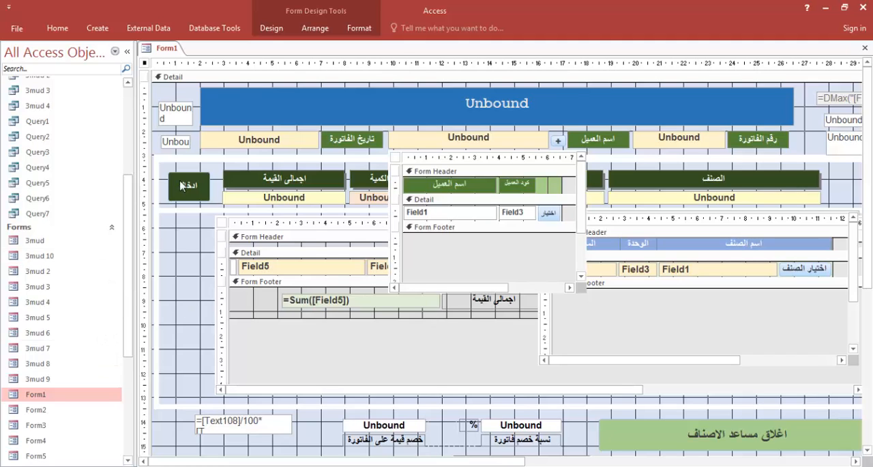
Show the properties of the نسبة خصم فاتورة text box and copy its name, Text108
{"action": "left_click", "coordinate": [180, 202]}
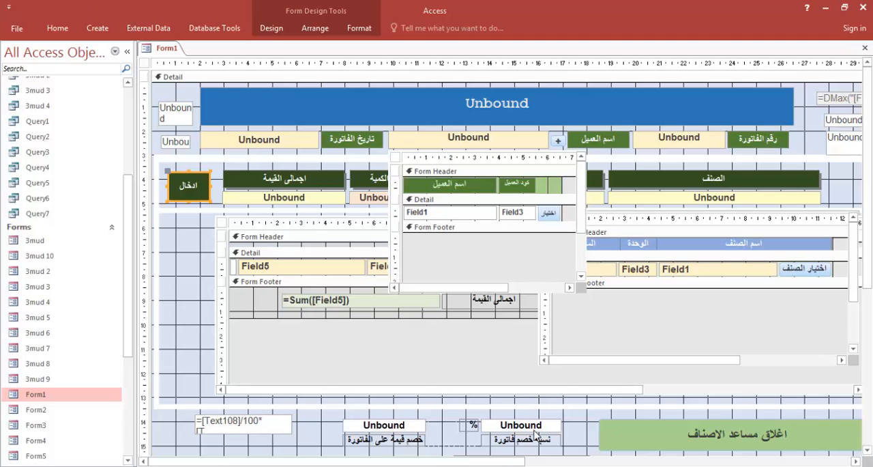
{"action": "left_click", "coordinate": [535, 430]}
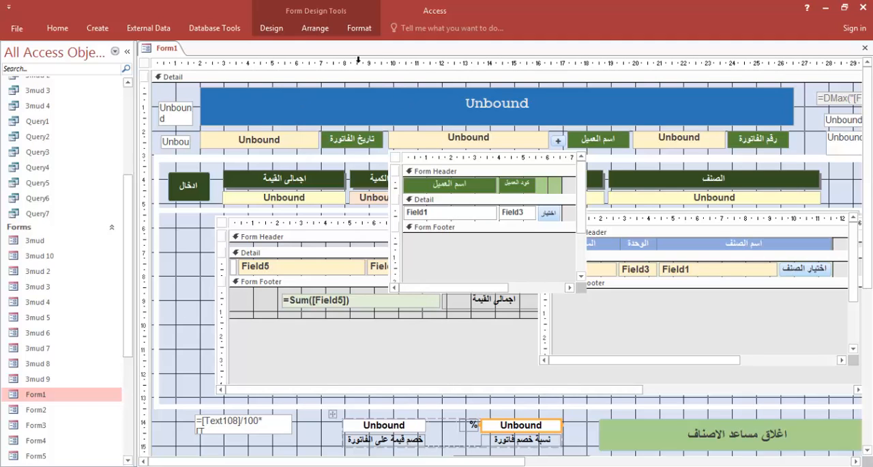
{"action": "left_click", "coordinate": [272, 28]}
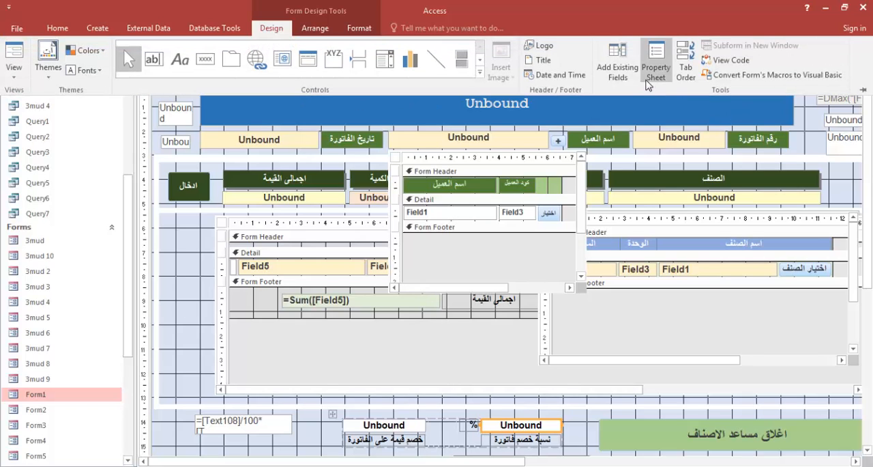
{"action": "left_click", "coordinate": [315, 422]}
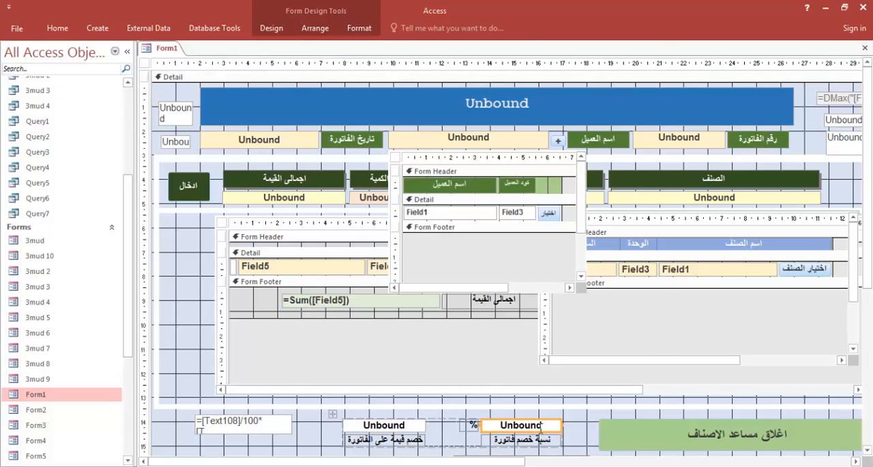
{"action": "right_click", "coordinate": [540, 426]}
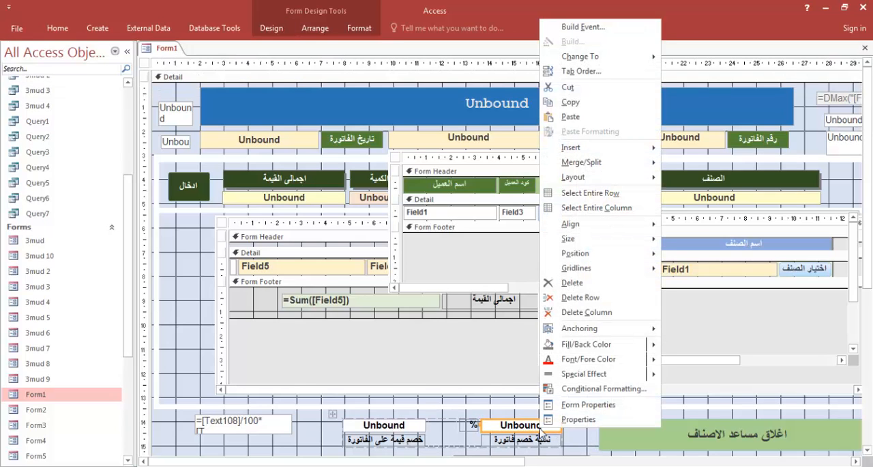
{"action": "mouse_move", "coordinate": [634, 60]}
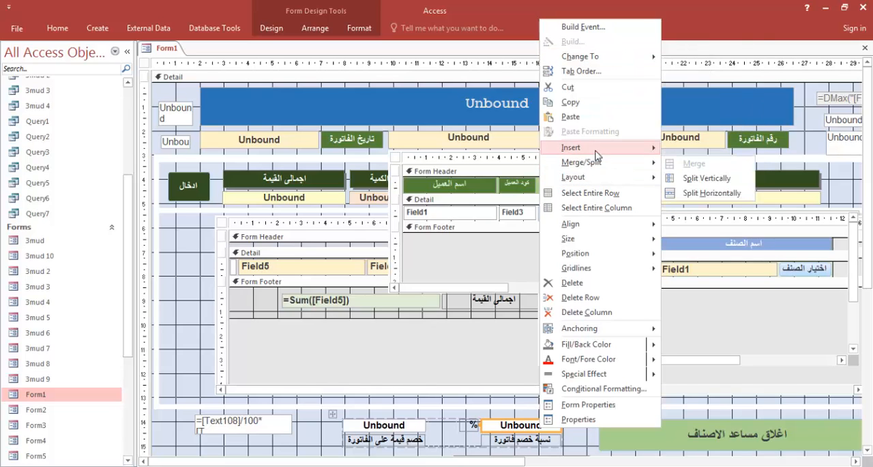
{"action": "left_click", "coordinate": [578, 418]}
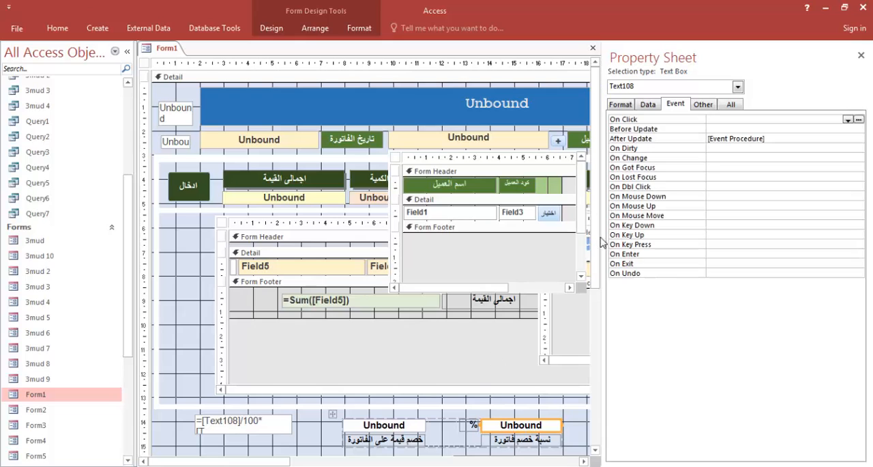
{"action": "left_click", "coordinate": [700, 107]}
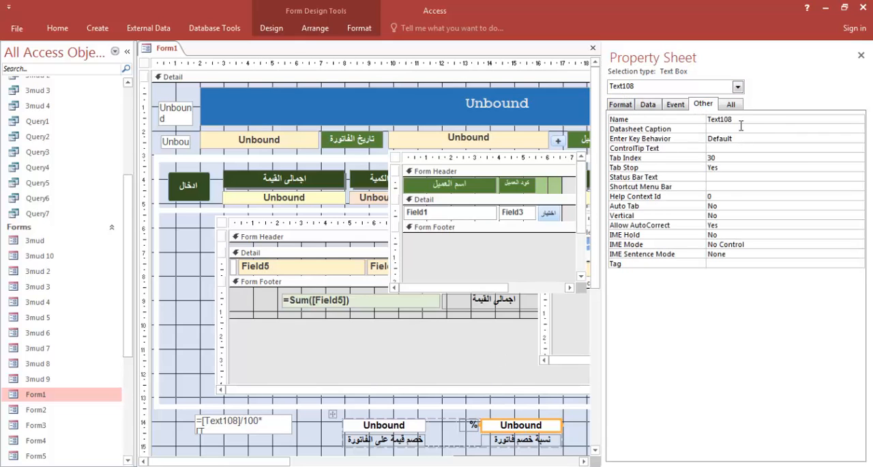
{"action": "left_click_drag", "start_coordinate": [740, 117], "coordinate": [708, 118]}
{"action": "key", "text": "ctrl+c"}
Switch to Notepad and paste Text108 inside the IsNull brackets, deleting the extra space after it
{"action": "key", "text": "alt+Tab"}
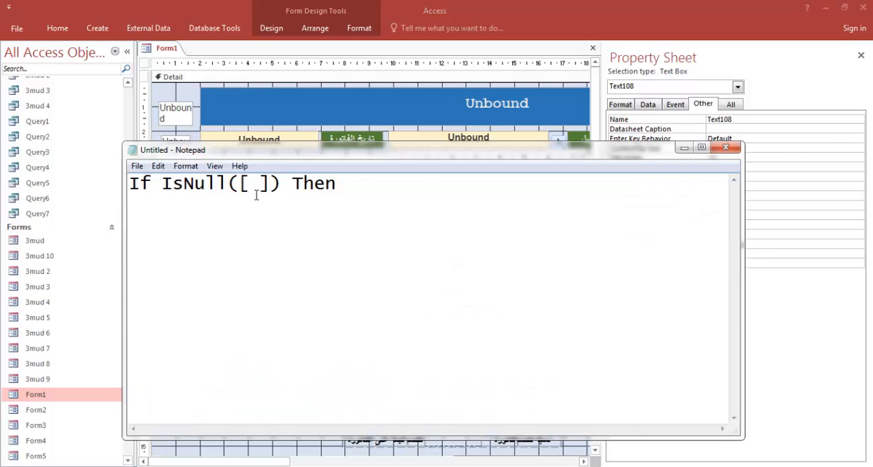
{"action": "key", "text": "ctrl+v"}
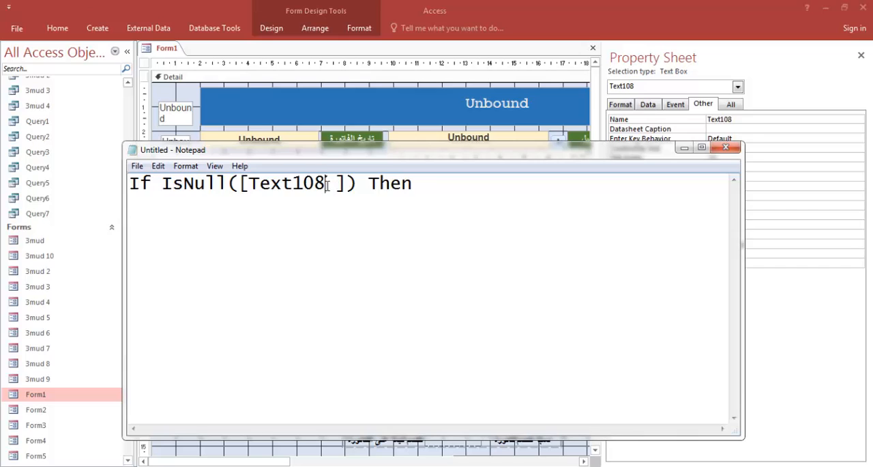
{"action": "key", "text": "shift+Right"}
{"action": "key", "text": "Delete"}
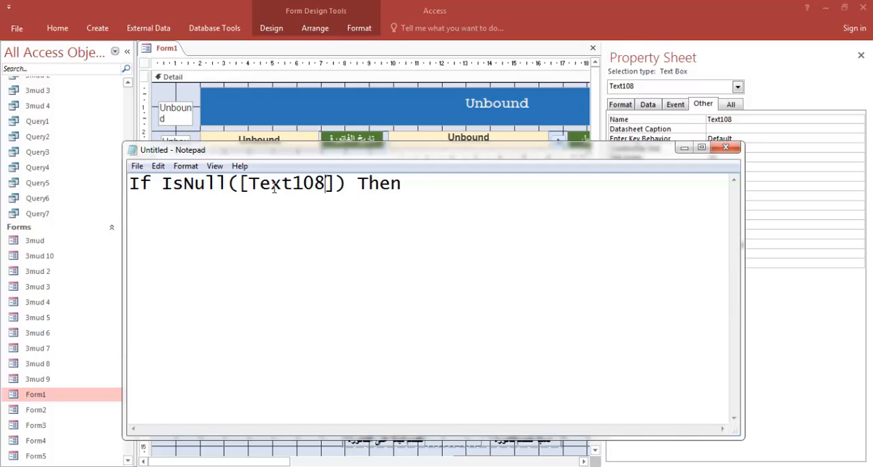
Add the line [Text108]=0 below the If statement, reusing the text box name from the condition
{"action": "left_click_drag", "start_coordinate": [259, 182], "coordinate": [304, 183]}
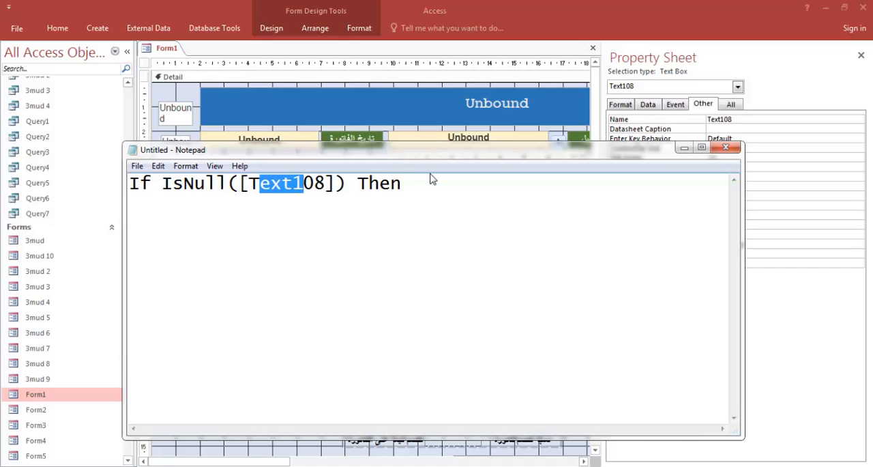
{"action": "left_click", "coordinate": [415, 197]}
{"action": "type", "text": "[]"}
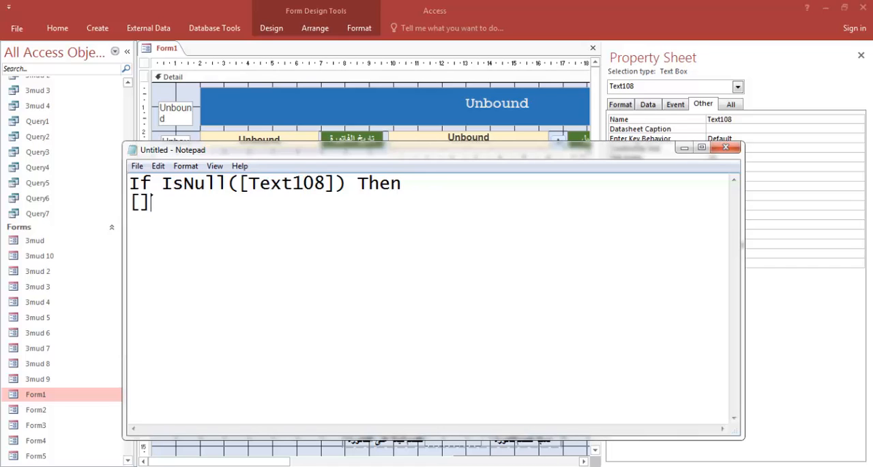
{"action": "type", "text": "=0"}
{"action": "left_click_drag", "start_coordinate": [326, 183], "coordinate": [249, 182]}
{"action": "key", "text": "ctrl+c"}
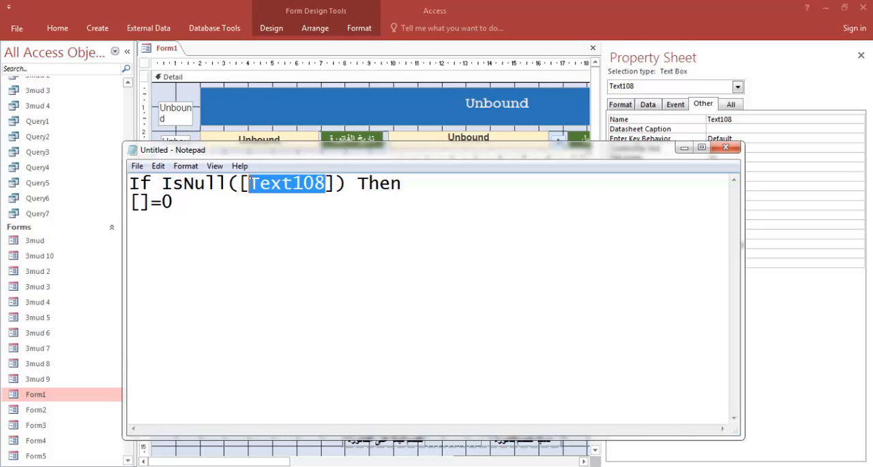
{"action": "left_click", "coordinate": [140, 202]}
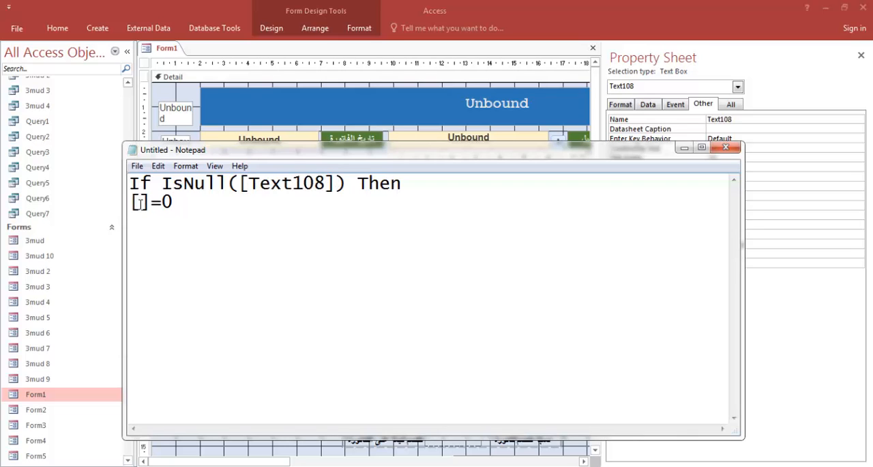
{"action": "key", "text": "ctrl+v"}
{"action": "left_click", "coordinate": [269, 204]}
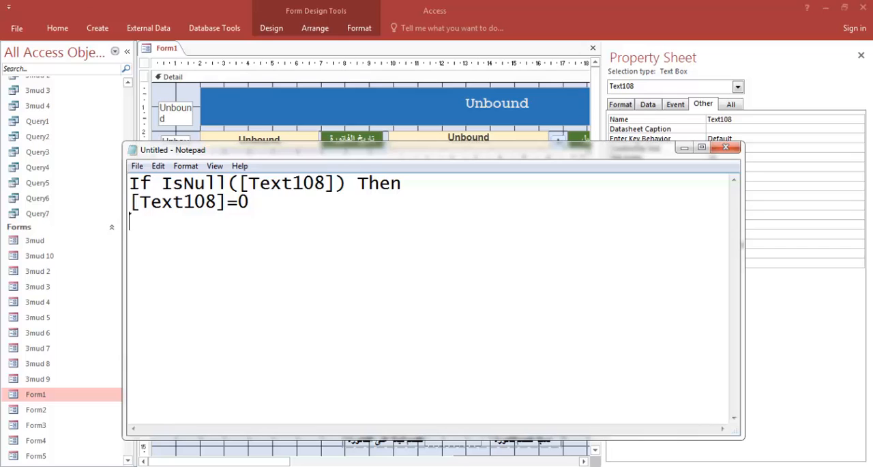
Finish the code block with the lines else and end if, and copy the whole block
{"action": "type", "text": "else"}
{"action": "type", "text": "en"}
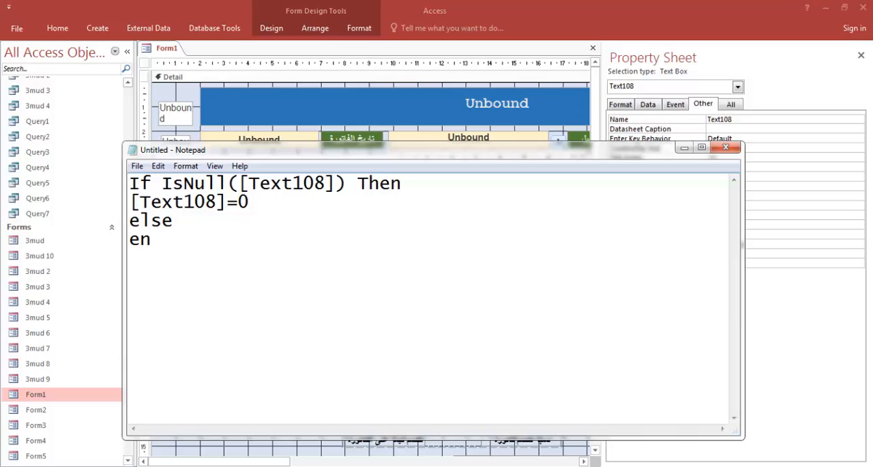
{"action": "type", "text": "d if"}
{"action": "left_click_drag", "start_coordinate": [199, 240], "coordinate": [133, 186]}
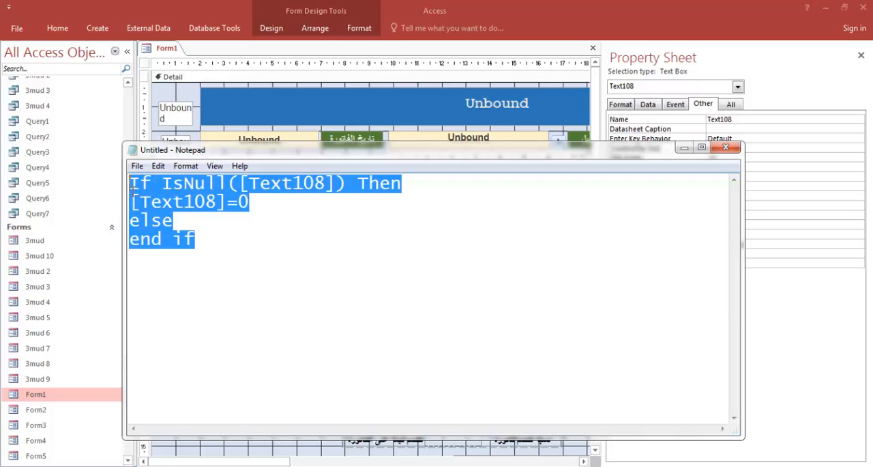
Open the On Click event code of the ادخال button and paste the copied IsNull block directly below the Private Sub line
{"action": "left_click", "coordinate": [163, 93]}
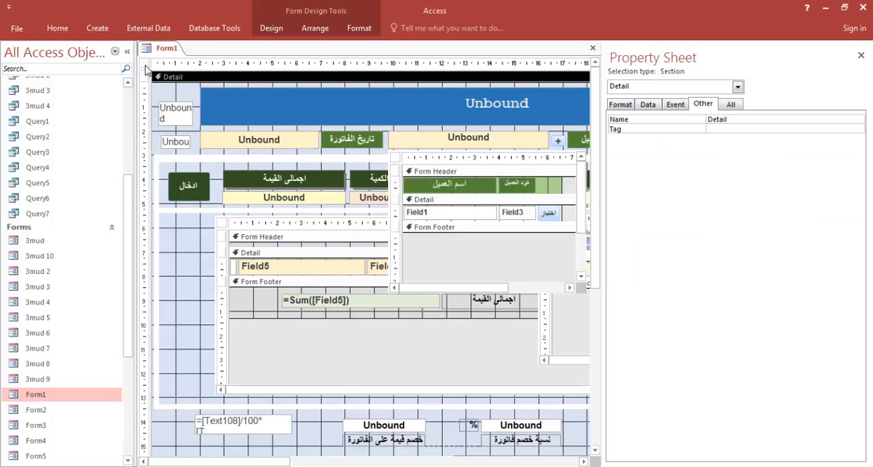
{"action": "left_click", "coordinate": [191, 186]}
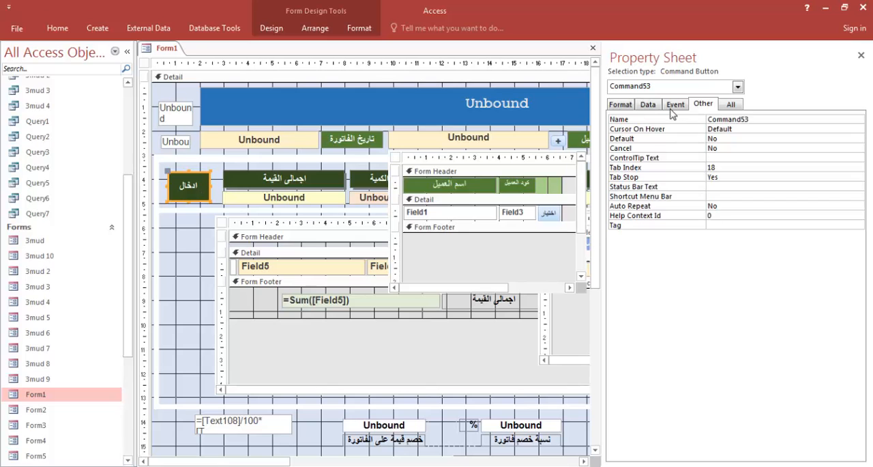
{"action": "left_click", "coordinate": [649, 105]}
{"action": "left_click", "coordinate": [675, 105]}
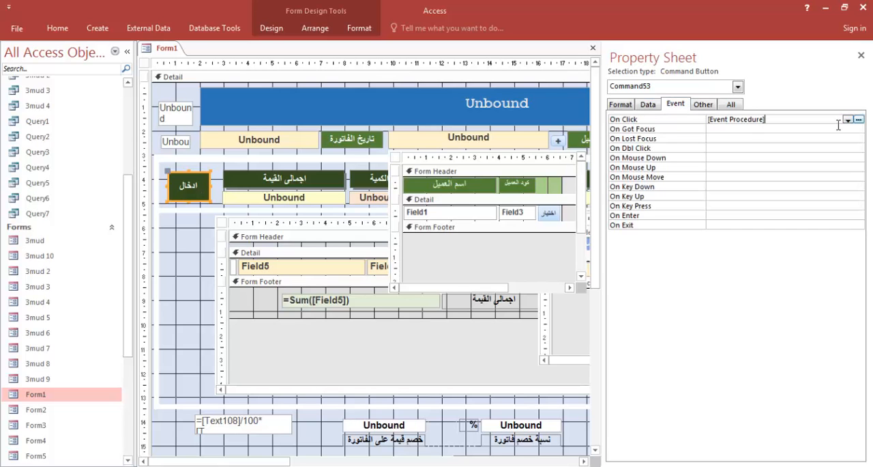
{"action": "left_click", "coordinate": [859, 120]}
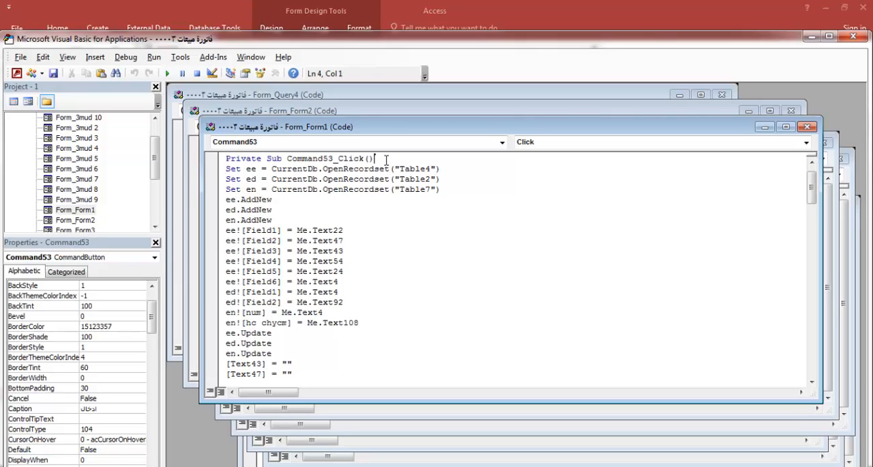
{"action": "key", "text": "Return"}
{"action": "type", "text": "If IsNull([Text108]) Then [Text108] = 0 Else End If"}
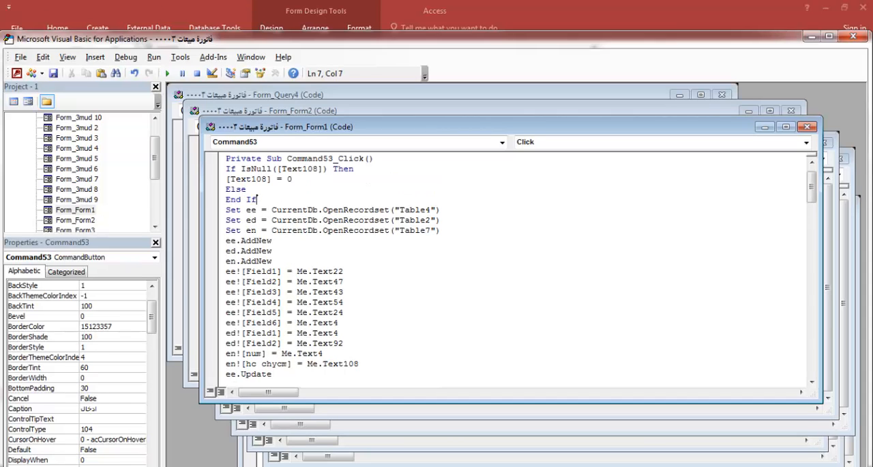
Close the code editor and property sheet, save the design changes to Form1 on closing it, and reopen the form
{"action": "left_click", "coordinate": [414, 262]}
{"action": "left_click", "coordinate": [853, 37]}
{"action": "left_click", "coordinate": [848, 80]}
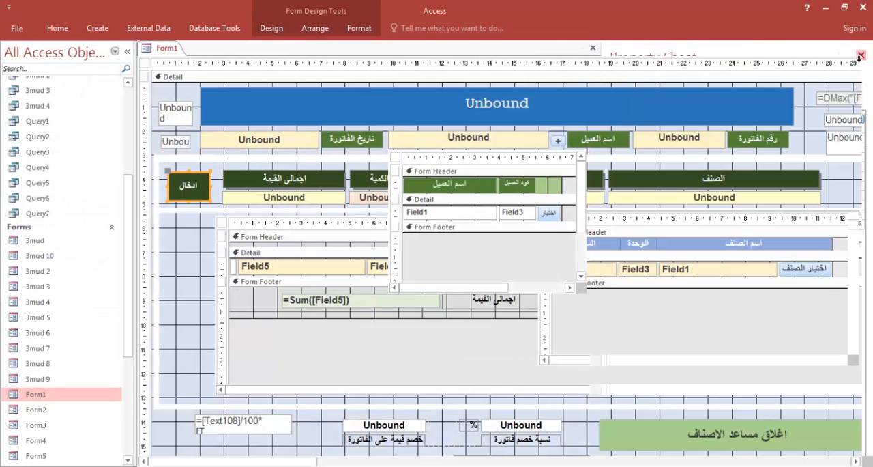
{"action": "left_click", "coordinate": [865, 47]}
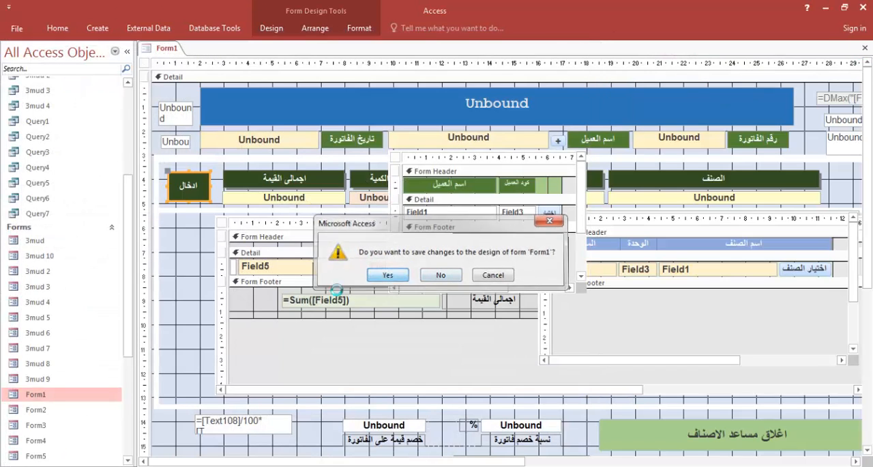
{"action": "left_click", "coordinate": [400, 276]}
{"action": "double_click", "coordinate": [52, 396]}
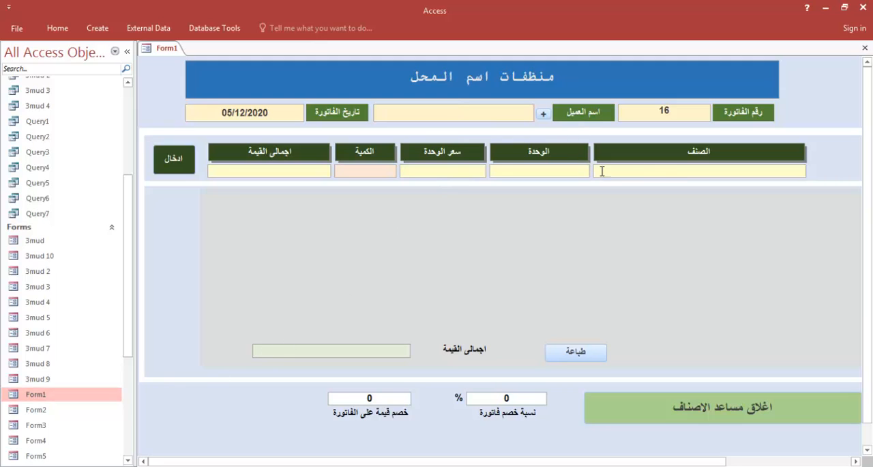
Add the item معطر سائل with a quantity of 18 to the invoice and check its print preview
{"action": "left_click", "coordinate": [672, 169]}
{"action": "type", "text": "g"}
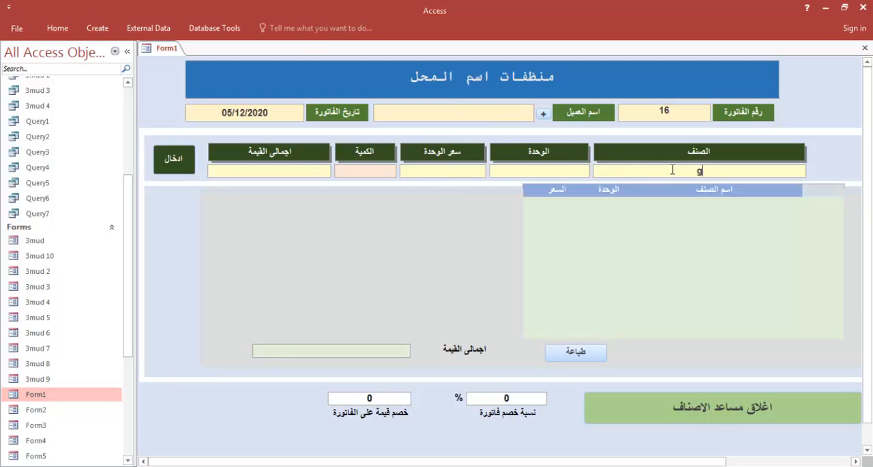
{"action": "left_click", "coordinate": [775, 236]}
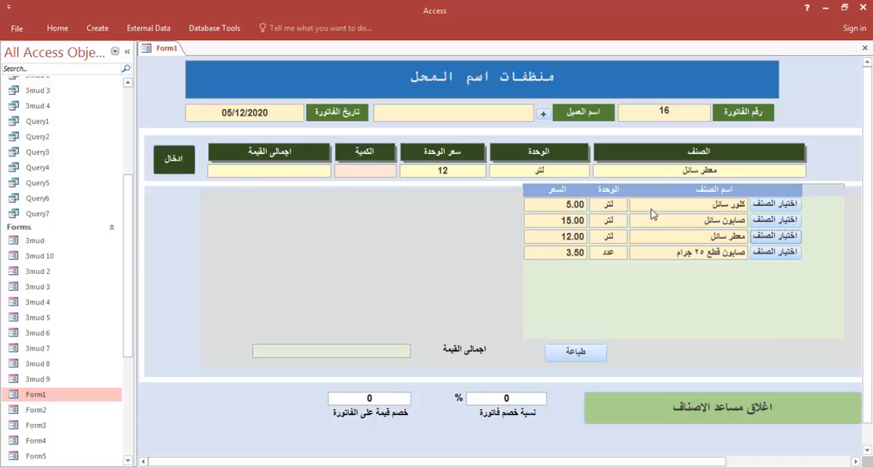
{"action": "left_click", "coordinate": [372, 170]}
{"action": "type", "text": "18"}
{"action": "left_click", "coordinate": [193, 171]}
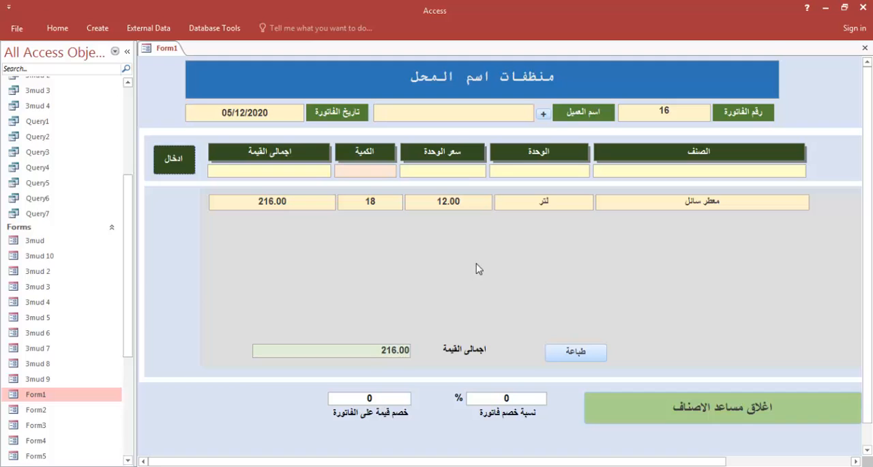
{"action": "left_click", "coordinate": [579, 352]}
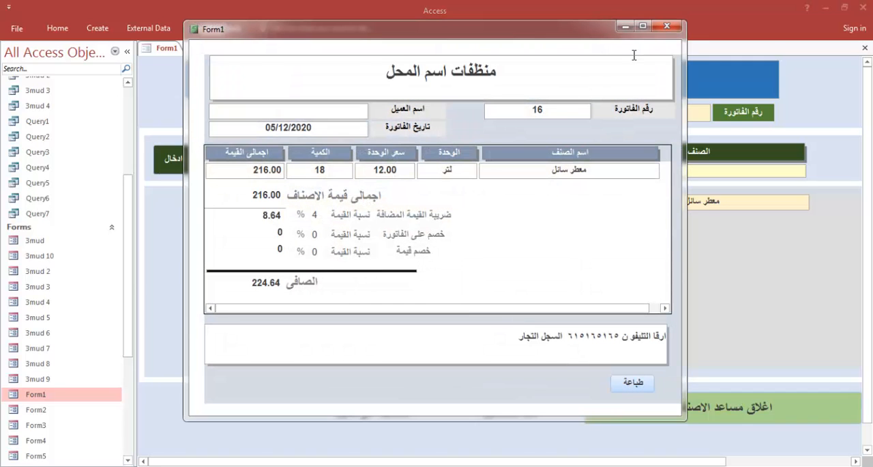
{"action": "left_click", "coordinate": [667, 26]}
Clear the نسبة خصم فاتورة field and check the invoice's print preview with the discount percentage left empty
{"action": "left_click", "coordinate": [492, 395]}
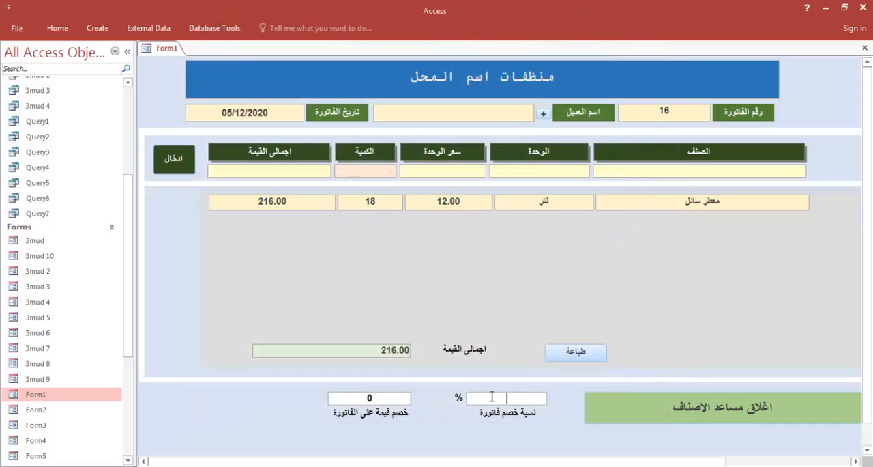
{"action": "left_click", "coordinate": [573, 351]}
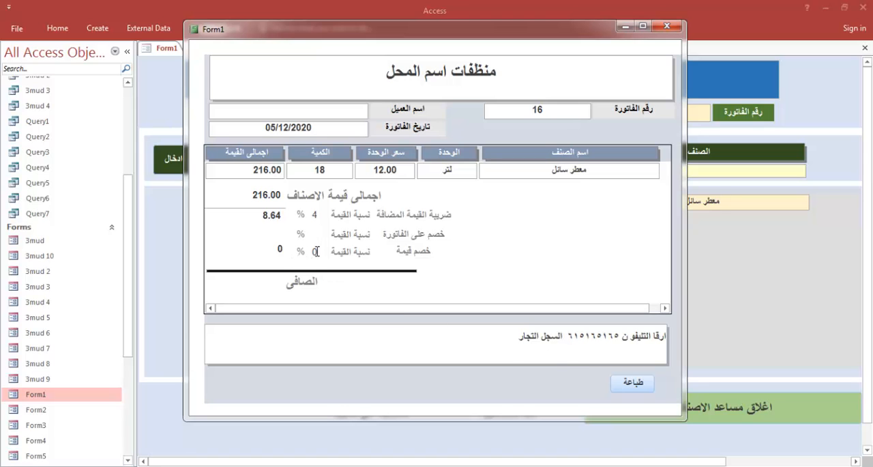
{"action": "left_click", "coordinate": [667, 26]}
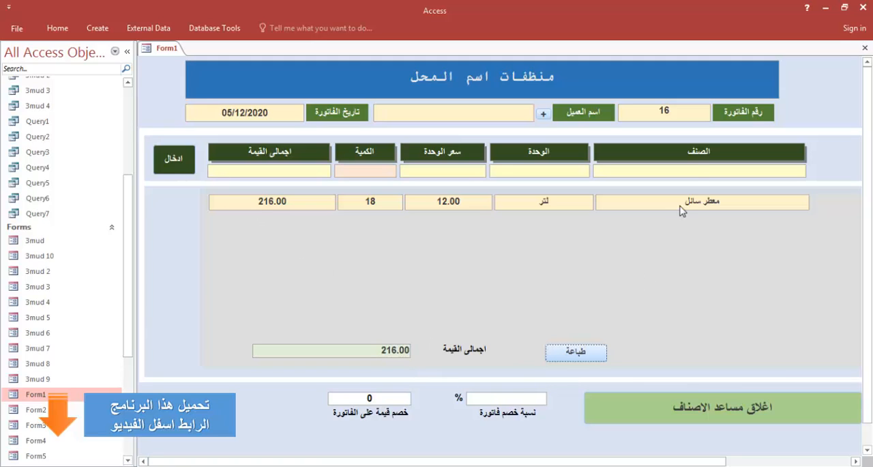
Add the item صابون قطع ٢٥ جرام with a quantity of 20 while the discount percentage is empty, and check the print preview
{"action": "left_click", "coordinate": [696, 171]}
{"action": "left_click", "coordinate": [695, 176]}
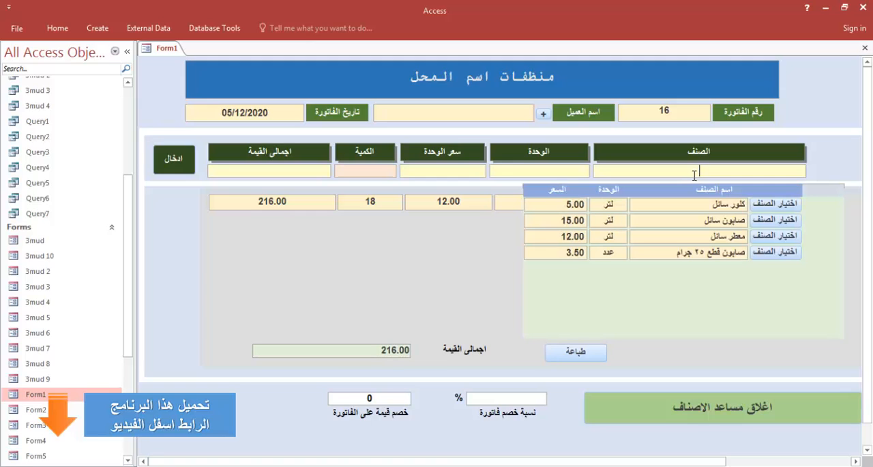
{"action": "left_click", "coordinate": [778, 252]}
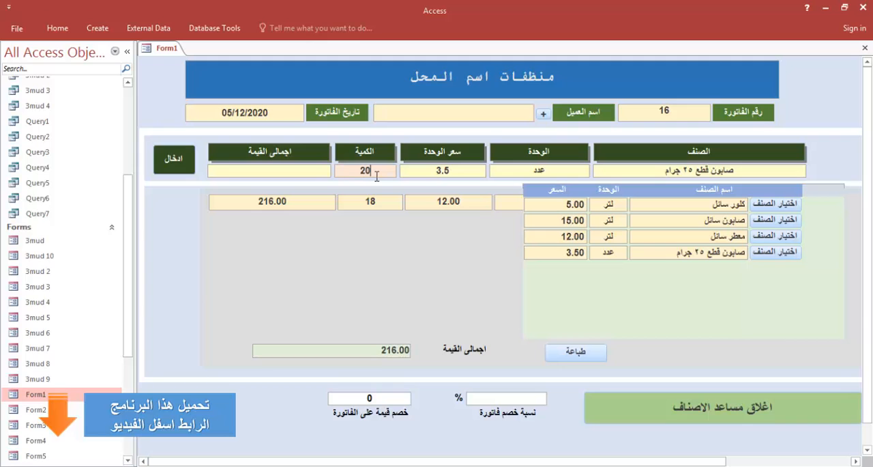
{"action": "left_click", "coordinate": [191, 167]}
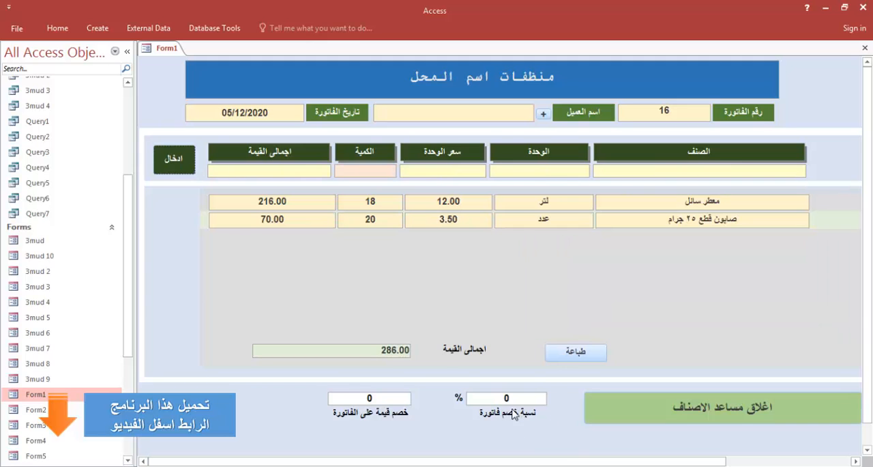
{"action": "left_click", "coordinate": [577, 352]}
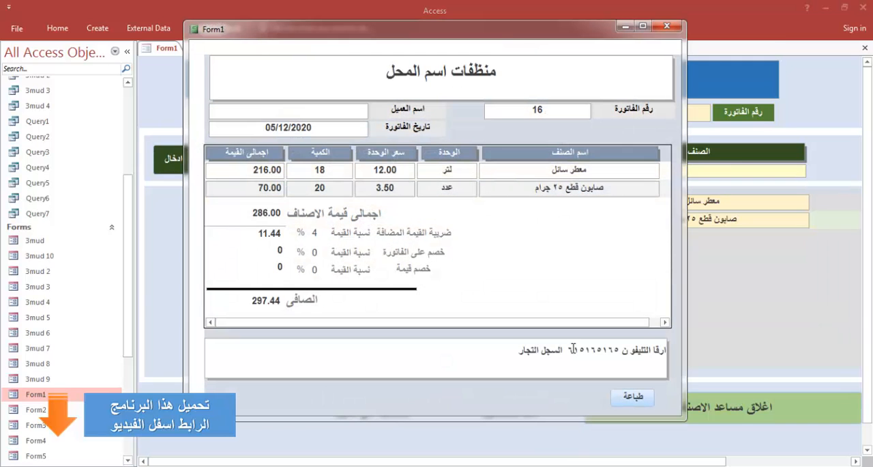
{"action": "left_click", "coordinate": [667, 26]}
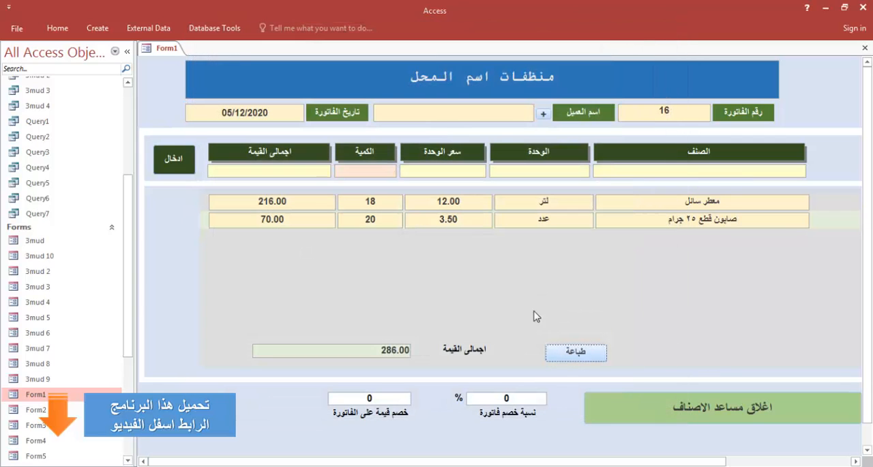
Try to submit an empty item line twice with ادخال, inspecting the highlighted code line in the debugger each time
{"action": "left_click", "coordinate": [179, 168]}
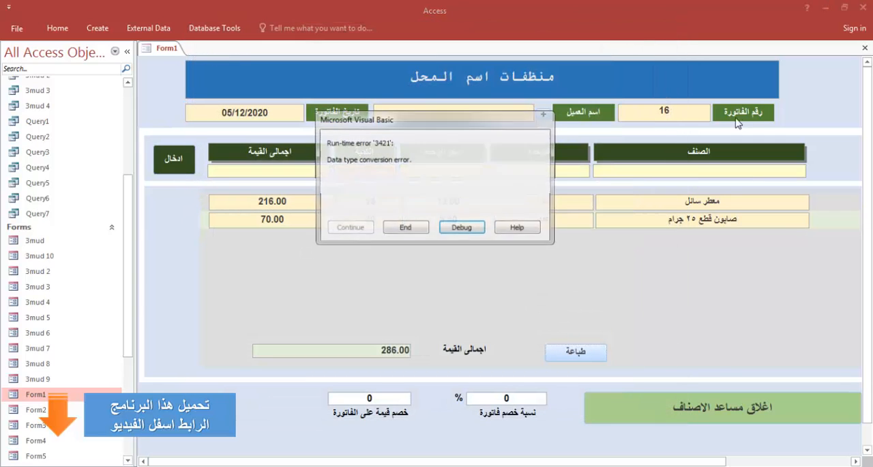
{"action": "left_click", "coordinate": [454, 226]}
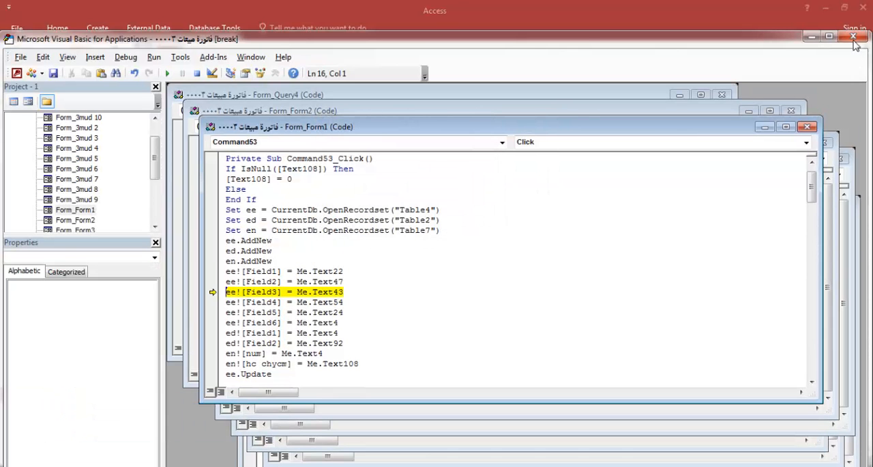
{"action": "left_click", "coordinate": [853, 37]}
{"action": "left_click", "coordinate": [390, 292]}
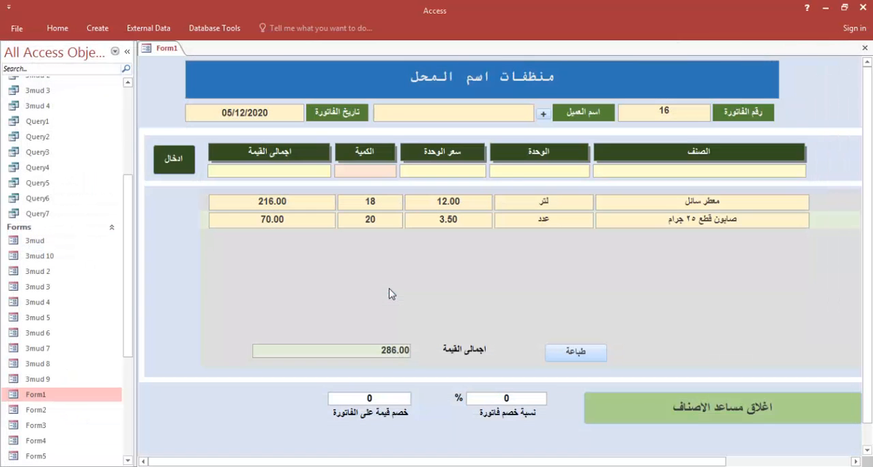
{"action": "left_click", "coordinate": [181, 170]}
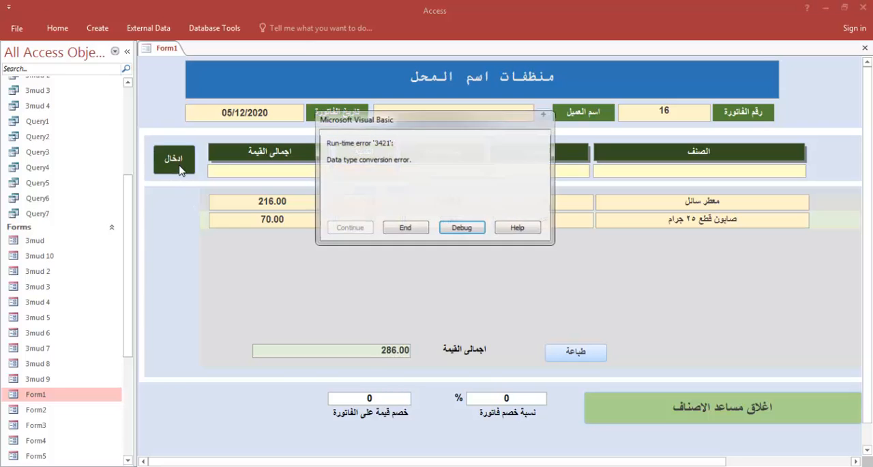
{"action": "left_click", "coordinate": [459, 230]}
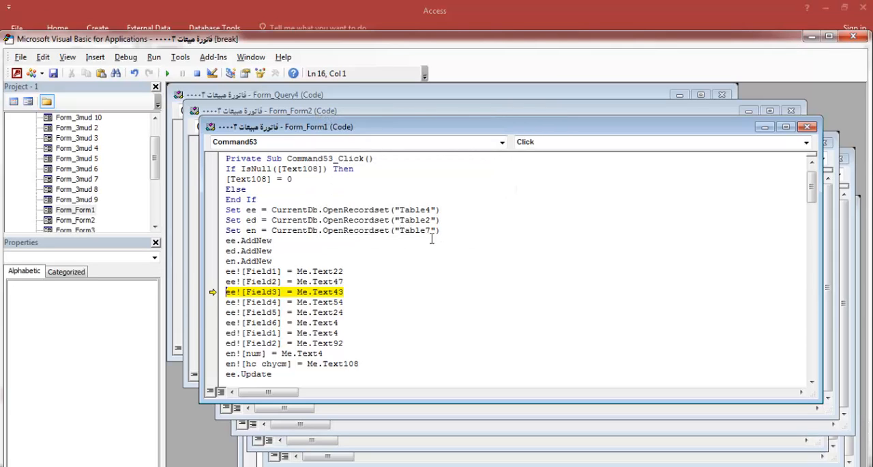
{"action": "left_click", "coordinate": [852, 35]}
{"action": "left_click", "coordinate": [381, 289]}
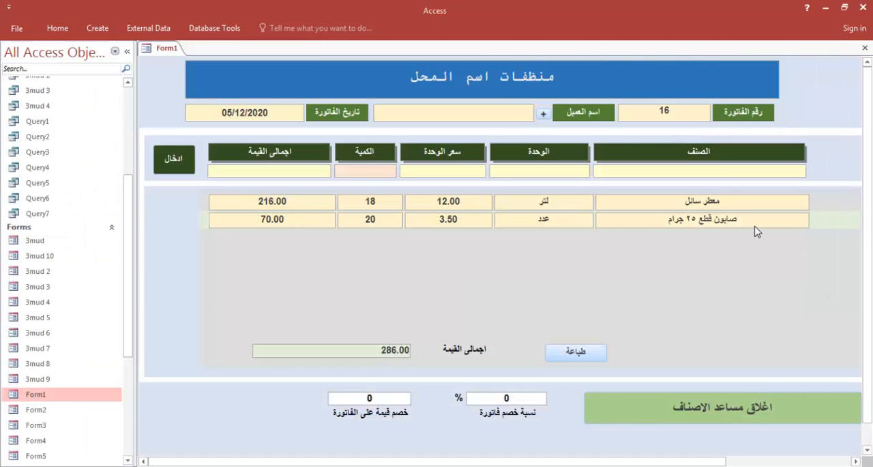
Open Form1 in Design View and review the IsNull block in the ادخال button's click code, closing the editor and property sheet when done
{"action": "right_click", "coordinate": [835, 111]}
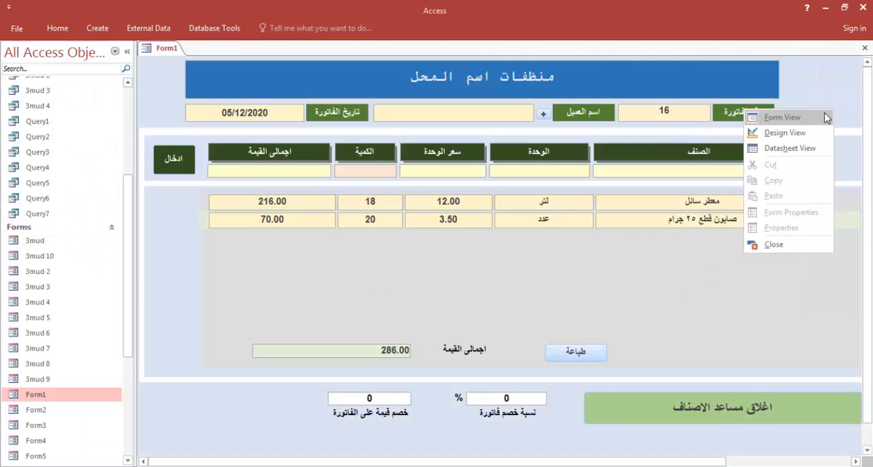
{"action": "left_click", "coordinate": [784, 133]}
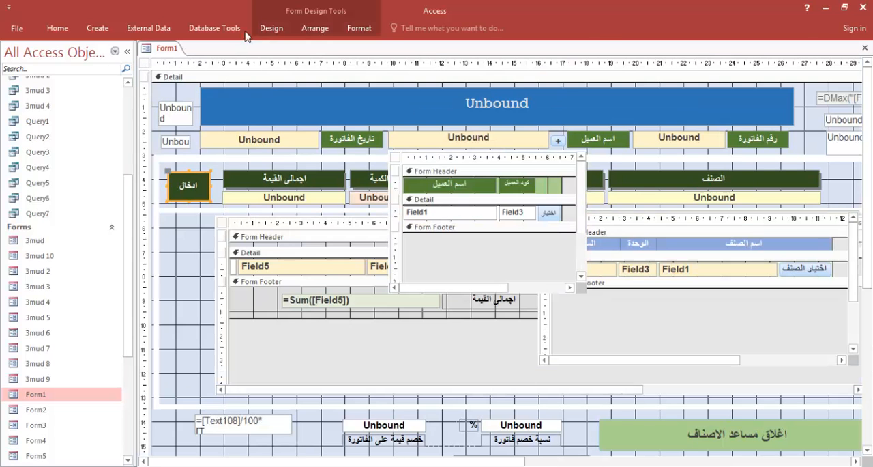
{"action": "left_click", "coordinate": [270, 28]}
{"action": "left_click", "coordinate": [655, 67]}
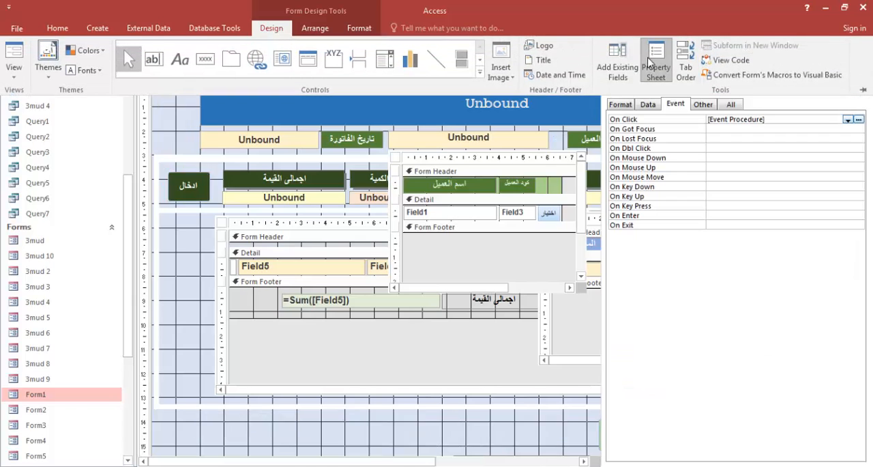
{"action": "left_click", "coordinate": [858, 120]}
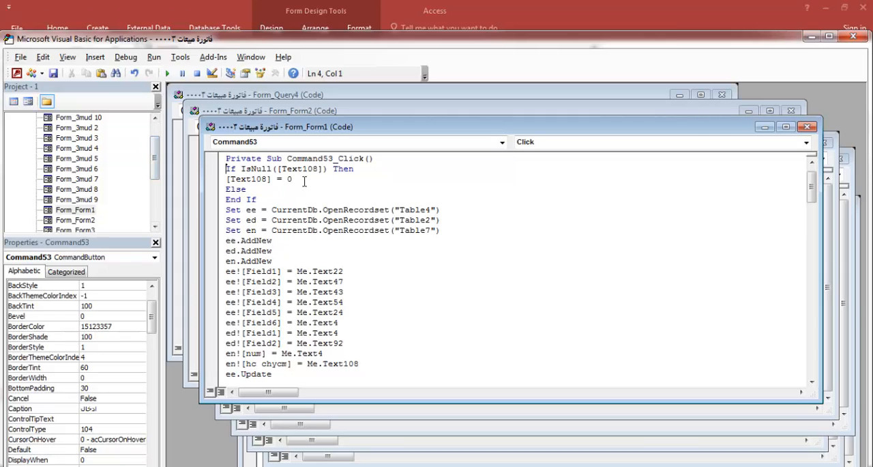
{"action": "left_click_drag", "start_coordinate": [247, 190], "coordinate": [222, 172]}
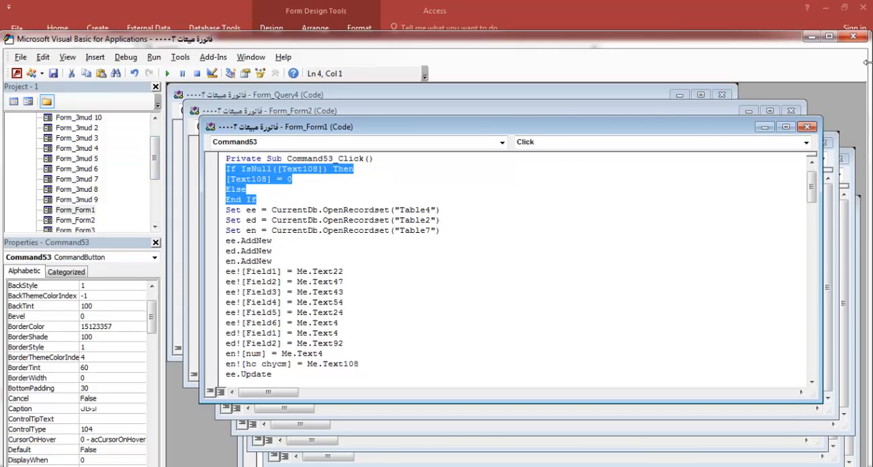
{"action": "left_click", "coordinate": [852, 37]}
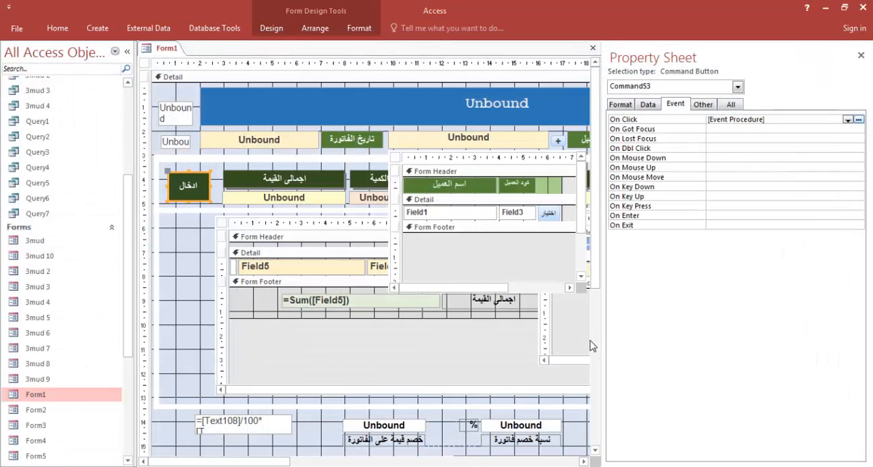
{"action": "left_click", "coordinate": [861, 55]}
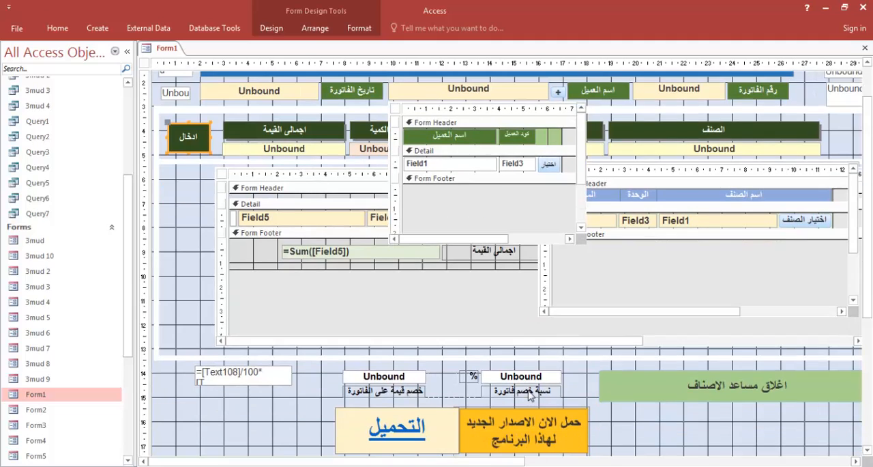
{"action": "scroll", "coordinate": [518, 372], "scroll_direction": "down", "scroll_amount": 2}
{"action": "left_click", "coordinate": [532, 349]}
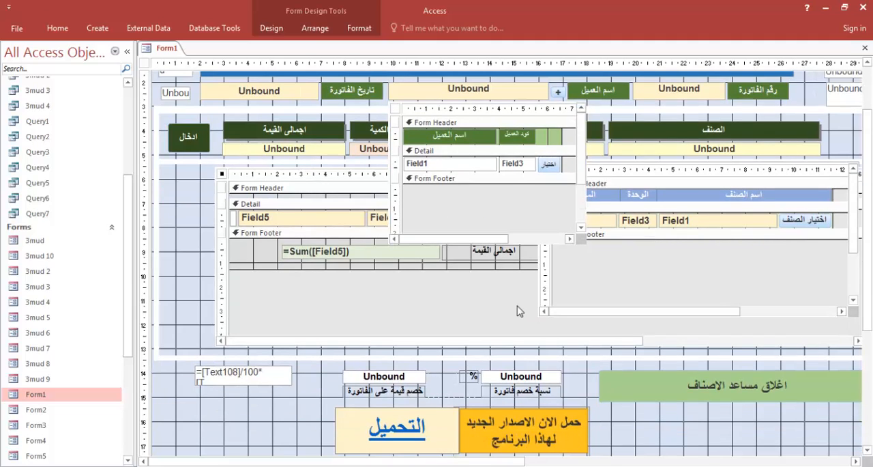
{"action": "left_click", "coordinate": [514, 267]}
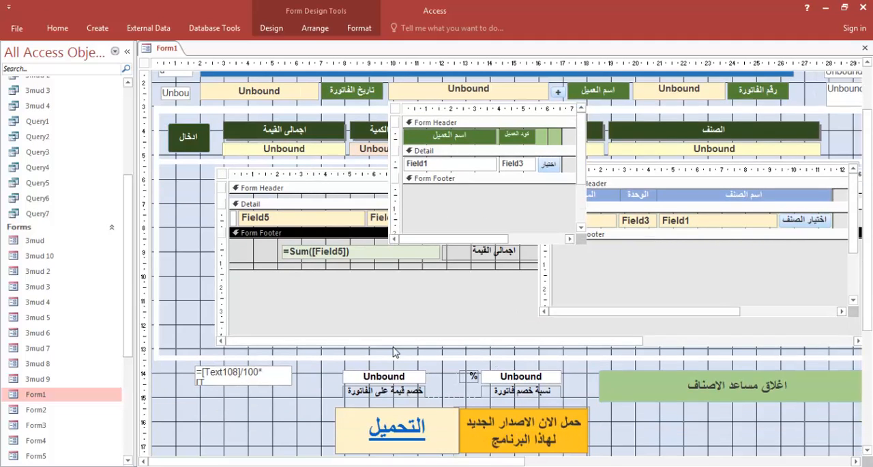
Check the Text108 reference in the Notepad IsNull snippet against the نسبة خصم فاتورة field and the subform's طباعة button
{"action": "left_click_drag", "start_coordinate": [394, 342], "coordinate": [567, 340]}
{"action": "left_click", "coordinate": [447, 262]}
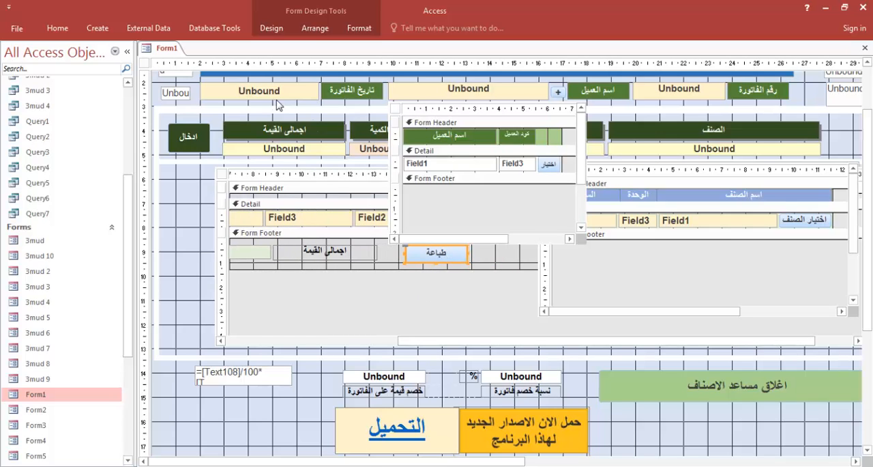
{"action": "key", "text": "alt+Tab"}
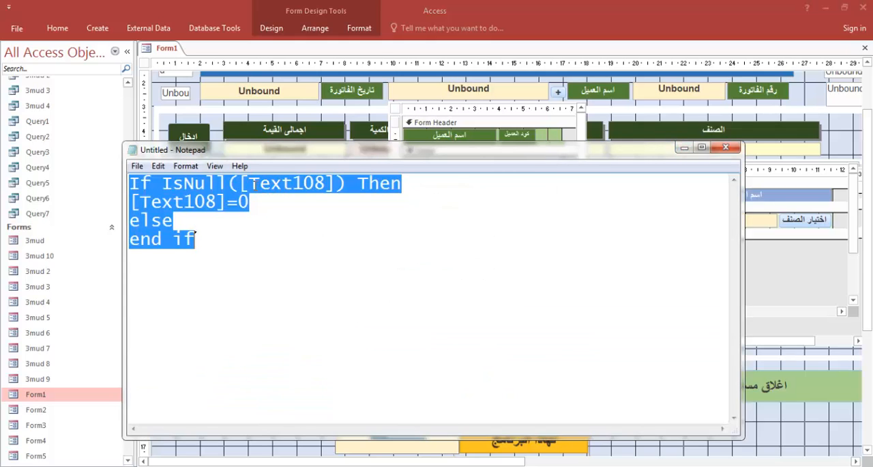
{"action": "left_click_drag", "start_coordinate": [252, 184], "coordinate": [317, 182]}
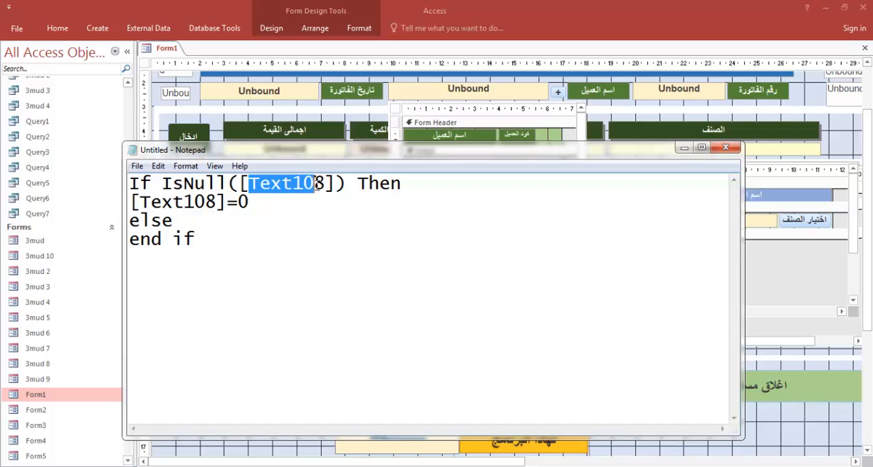
{"action": "left_click", "coordinate": [683, 148]}
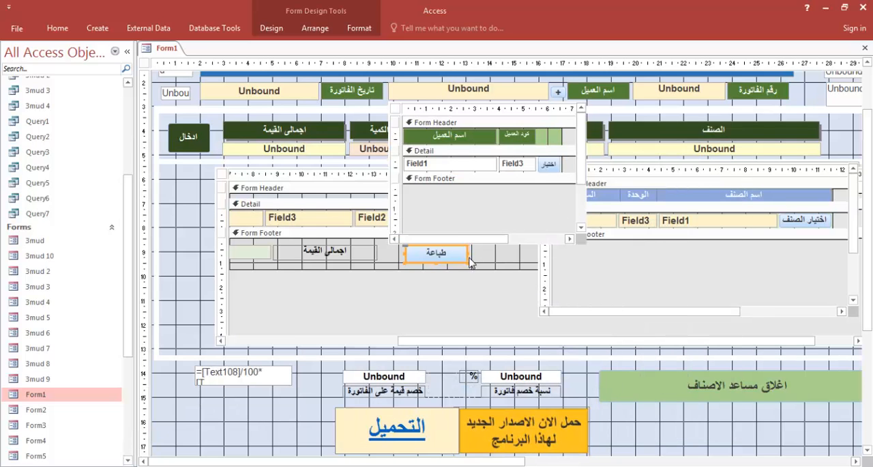
{"action": "left_click", "coordinate": [196, 292]}
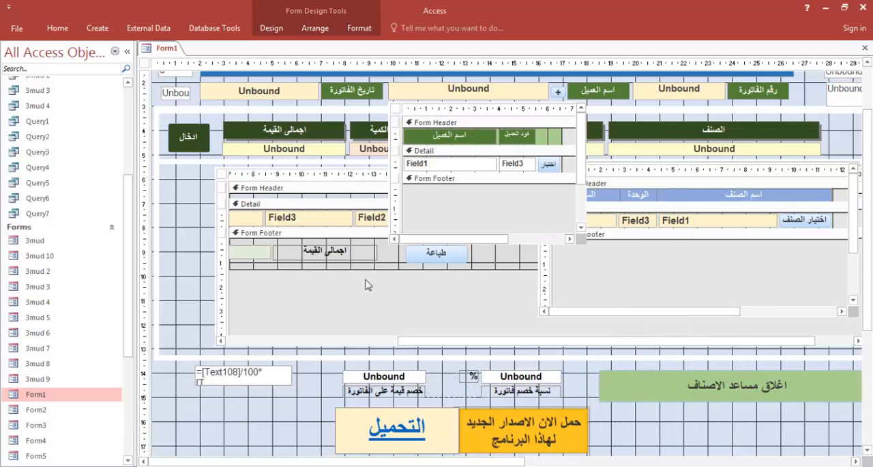
{"action": "left_click", "coordinate": [427, 262]}
{"action": "left_click", "coordinate": [506, 380]}
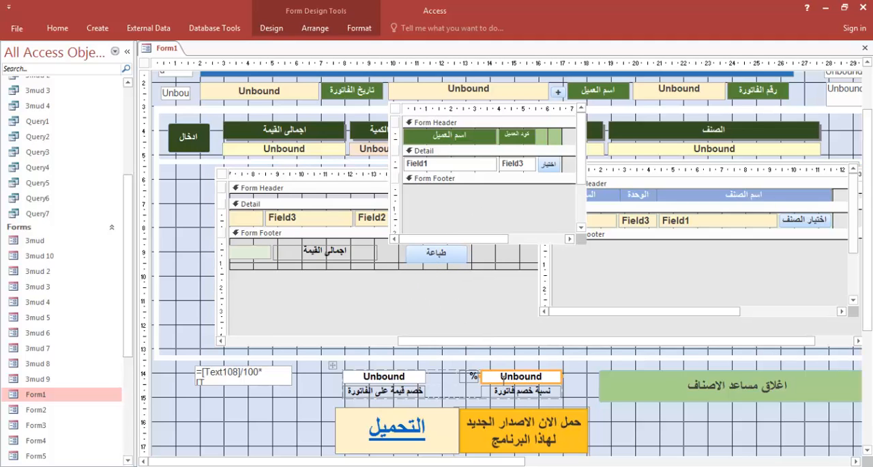
{"action": "left_click_drag", "start_coordinate": [249, 182], "coordinate": [315, 181]}
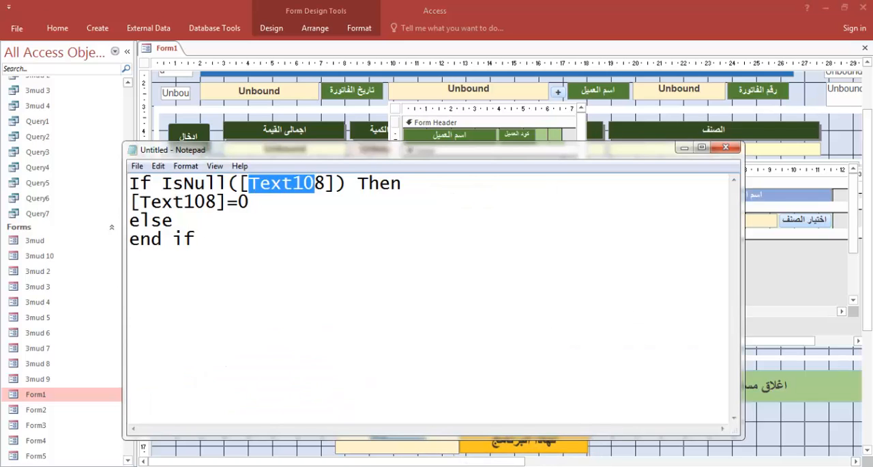
{"action": "left_click", "coordinate": [315, 203]}
{"action": "left_click_drag", "start_coordinate": [249, 183], "coordinate": [326, 183]}
{"action": "left_click", "coordinate": [685, 147]}
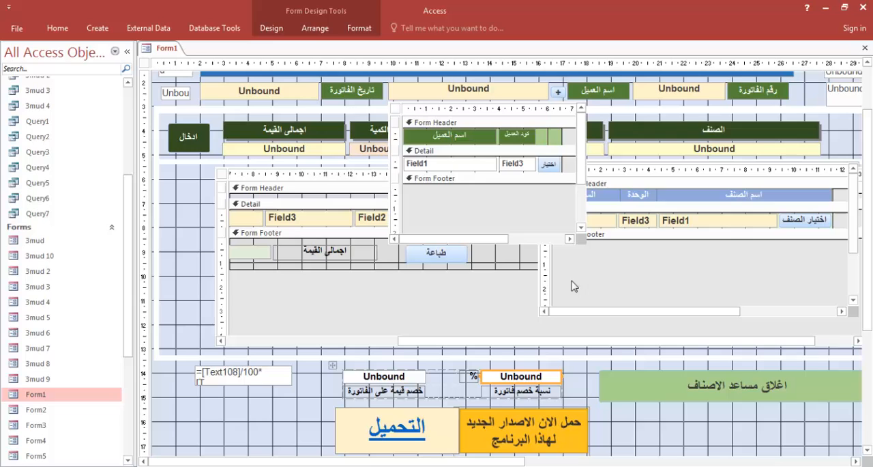
Open the Expression Builder for the طباعة button's On Mouse Up event
{"action": "left_click", "coordinate": [436, 258]}
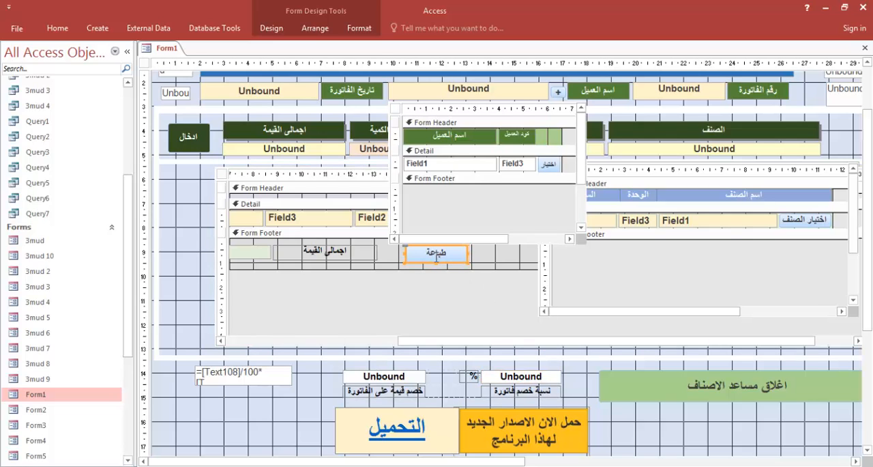
{"action": "left_click", "coordinate": [271, 28]}
{"action": "left_click", "coordinate": [661, 63]}
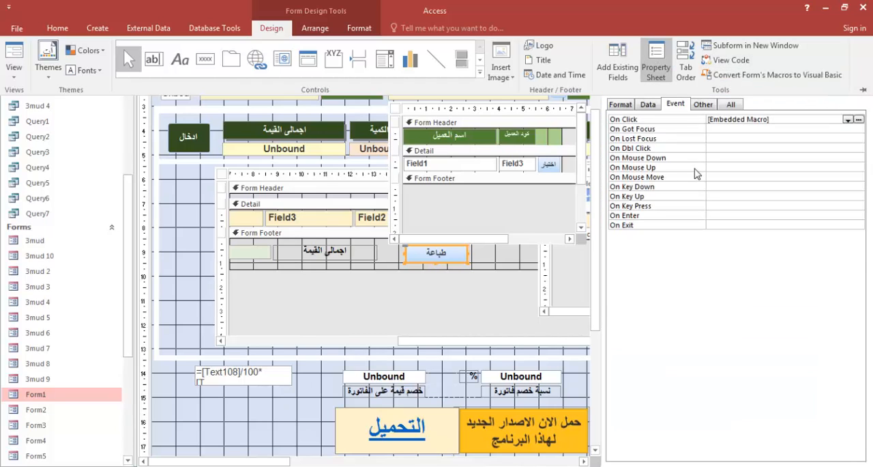
{"action": "left_click", "coordinate": [750, 169]}
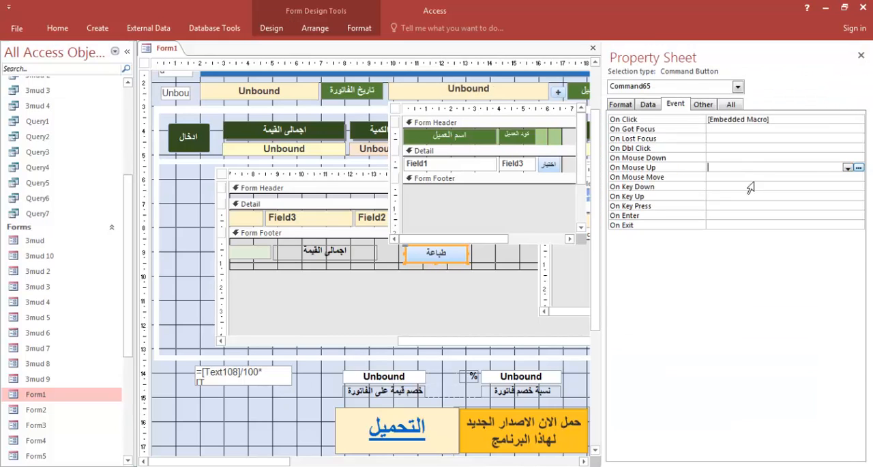
{"action": "left_click", "coordinate": [859, 167]}
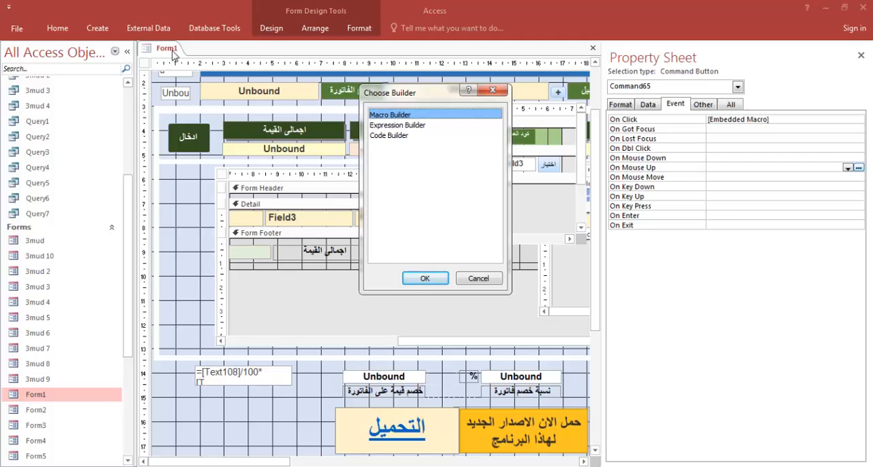
{"action": "double_click", "coordinate": [397, 125]}
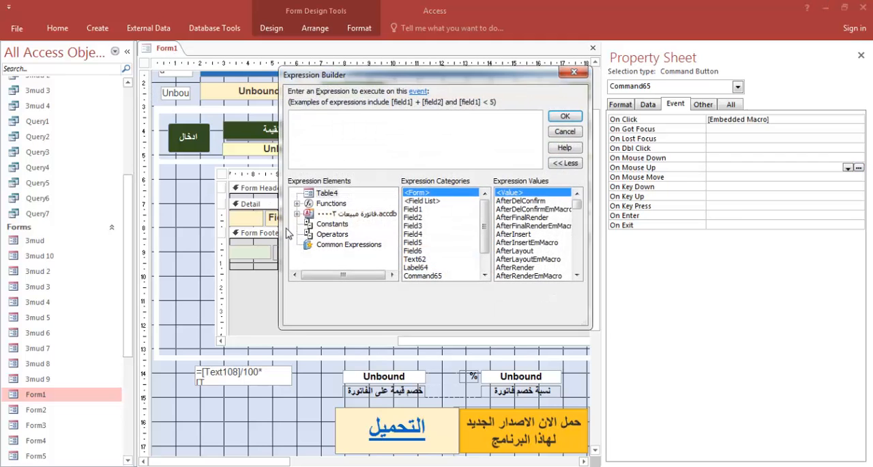
Build the reference Forms![Form1]![Text108] from the loaded Form1's controls and select it for copying
{"action": "left_click", "coordinate": [297, 214]}
{"action": "left_click", "coordinate": [309, 244]}
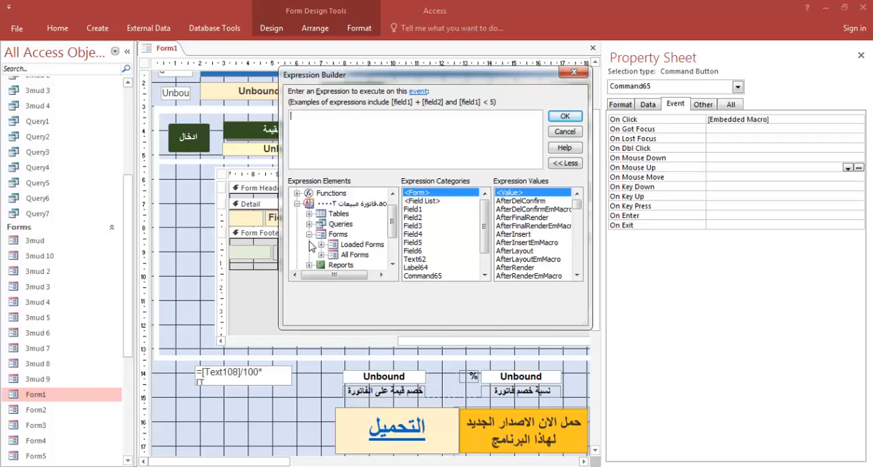
{"action": "left_click", "coordinate": [321, 244]}
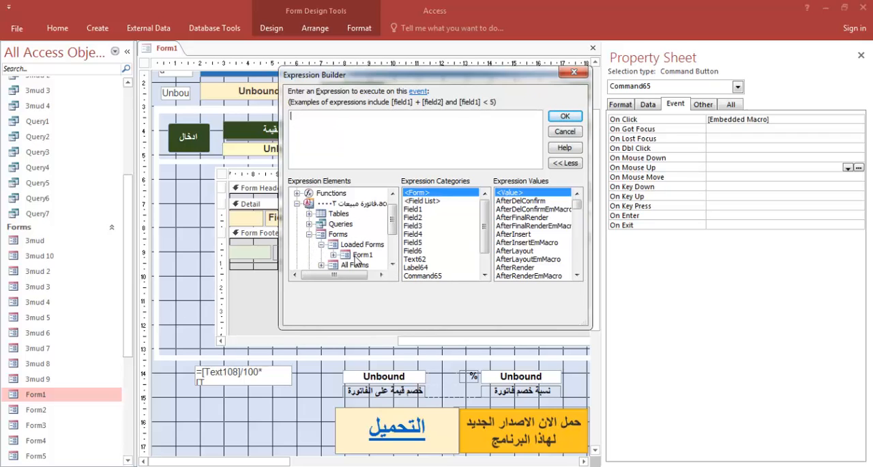
{"action": "left_click", "coordinate": [356, 260]}
{"action": "left_click_drag", "start_coordinate": [484, 199], "coordinate": [487, 255]}
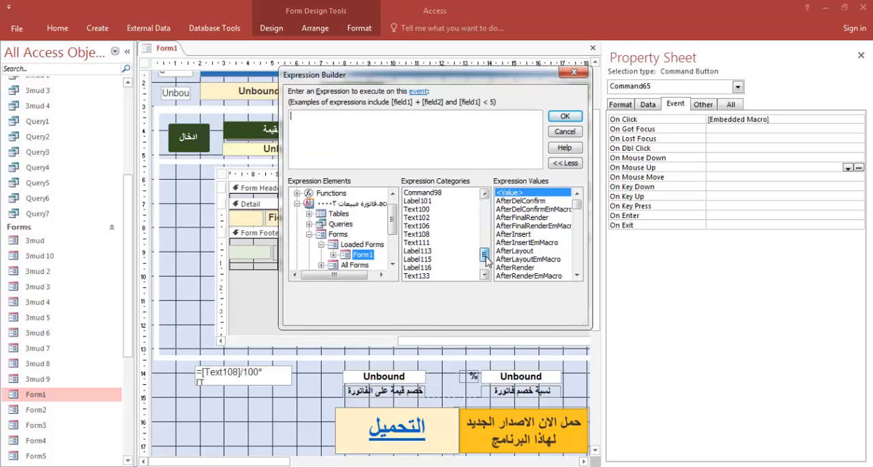
{"action": "double_click", "coordinate": [417, 234]}
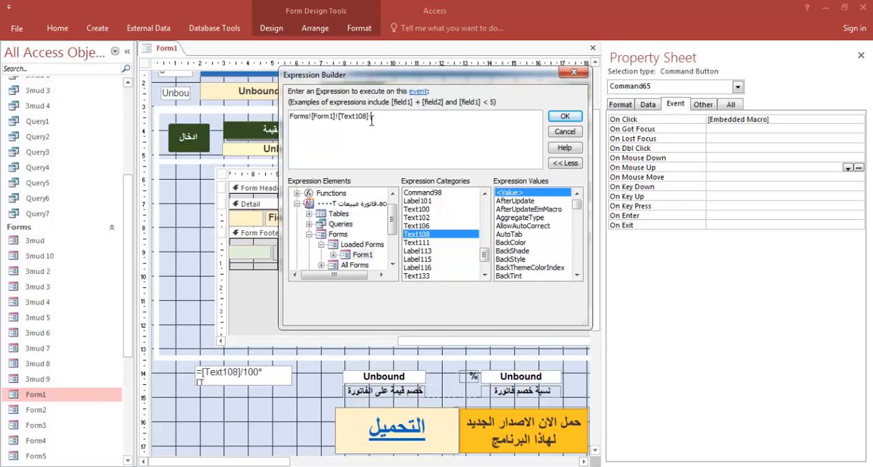
{"action": "left_click_drag", "start_coordinate": [360, 119], "coordinate": [277, 114]}
{"action": "key", "text": "ctrl+c"}
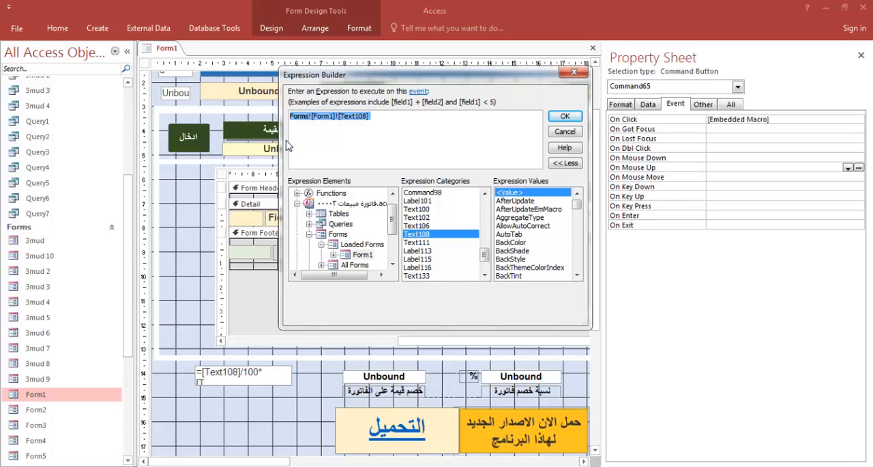
In the Notepad snippet, replace Text108 inside the IsNull brackets and [Text108] in the assignment with Forms![Form1]![Text108], then select all the code
{"action": "left_click", "coordinate": [544, 461]}
{"action": "left_click", "coordinate": [268, 214]}
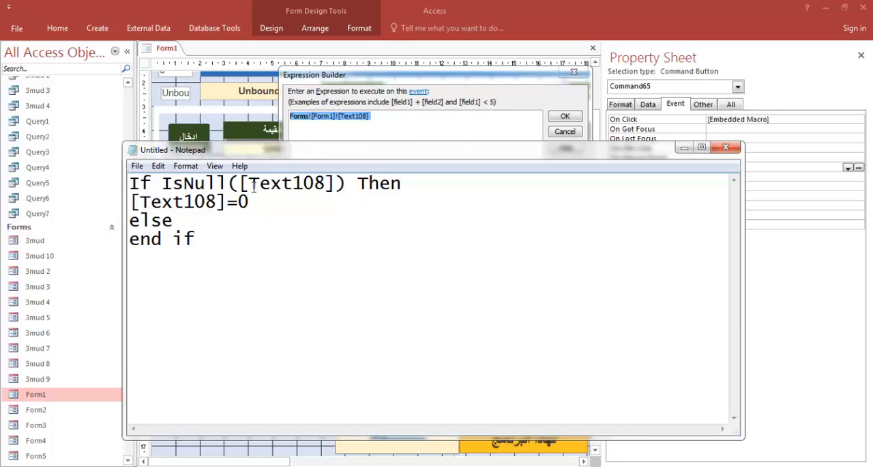
{"action": "left_click_drag", "start_coordinate": [254, 184], "coordinate": [328, 183]}
{"action": "key", "text": "ctrl+v"}
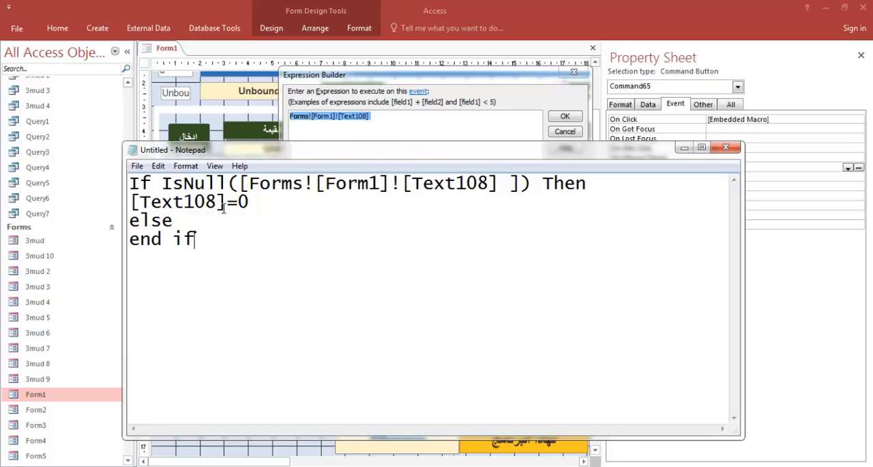
{"action": "left_click_drag", "start_coordinate": [226, 203], "coordinate": [125, 202]}
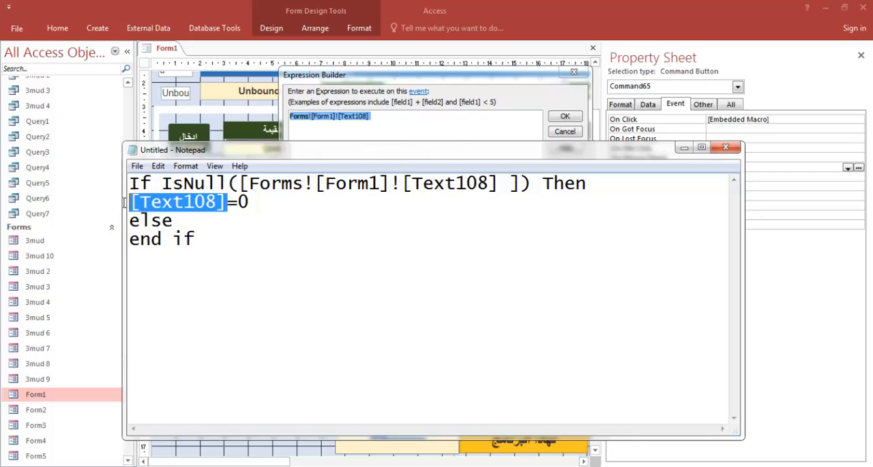
{"action": "key", "text": "ctrl+v"}
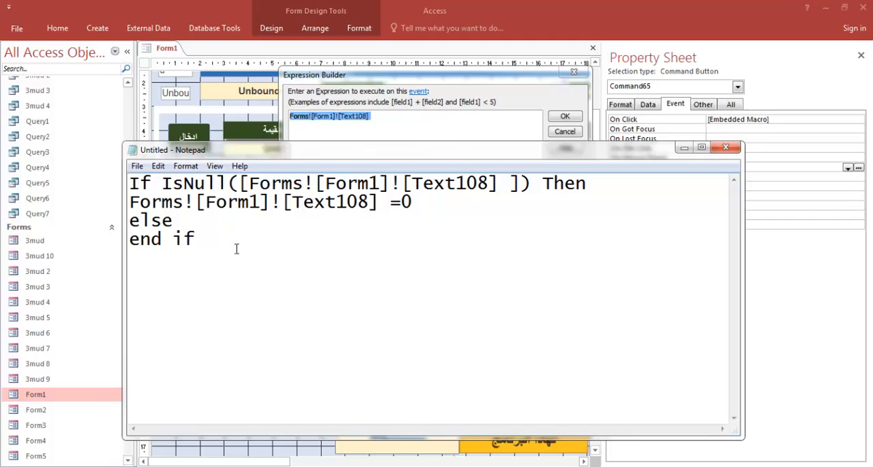
{"action": "left_click_drag", "start_coordinate": [236, 248], "coordinate": [130, 182]}
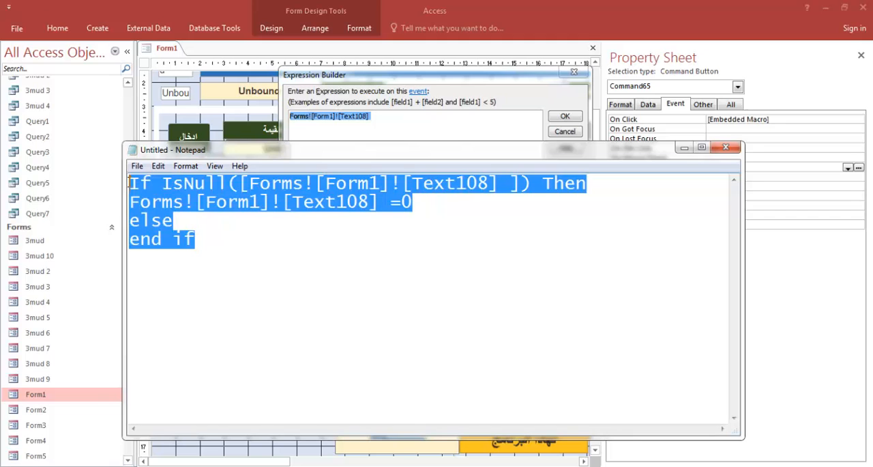
Discard the Expression Builder entry and open the طباعة button's On Click embedded macro to review its OpenReport action
{"action": "left_click", "coordinate": [240, 19]}
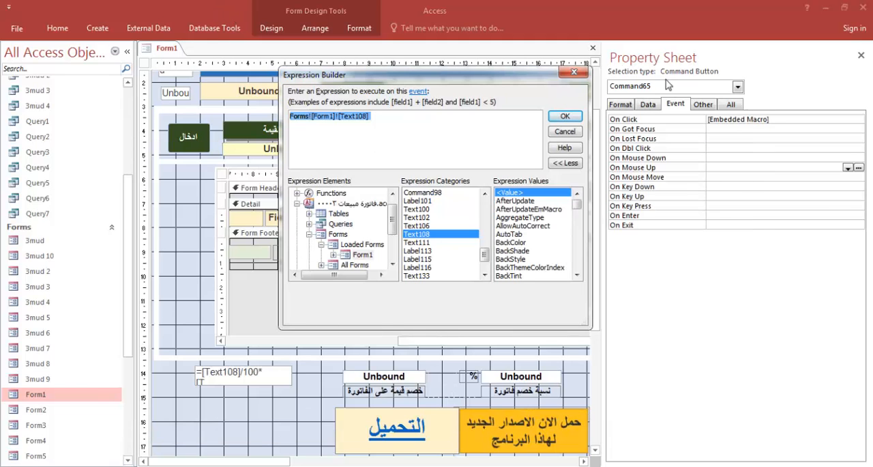
{"action": "left_click", "coordinate": [574, 71]}
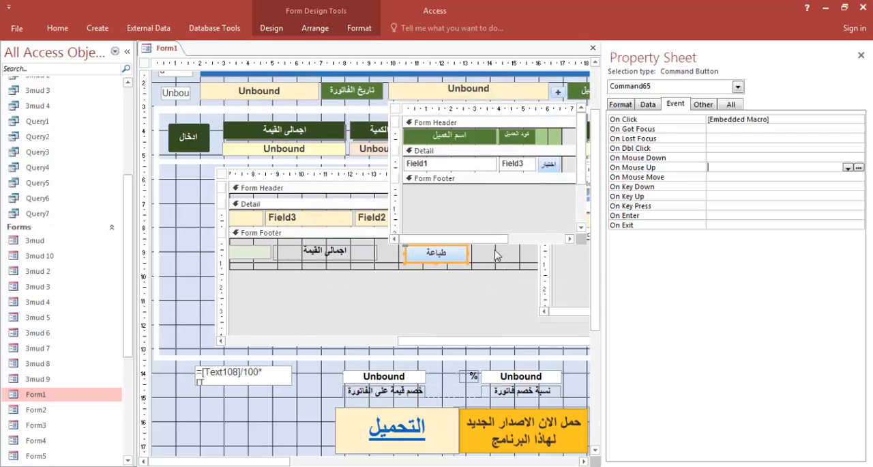
{"action": "left_click", "coordinate": [497, 255]}
{"action": "left_click", "coordinate": [458, 252]}
{"action": "left_click", "coordinate": [773, 120]}
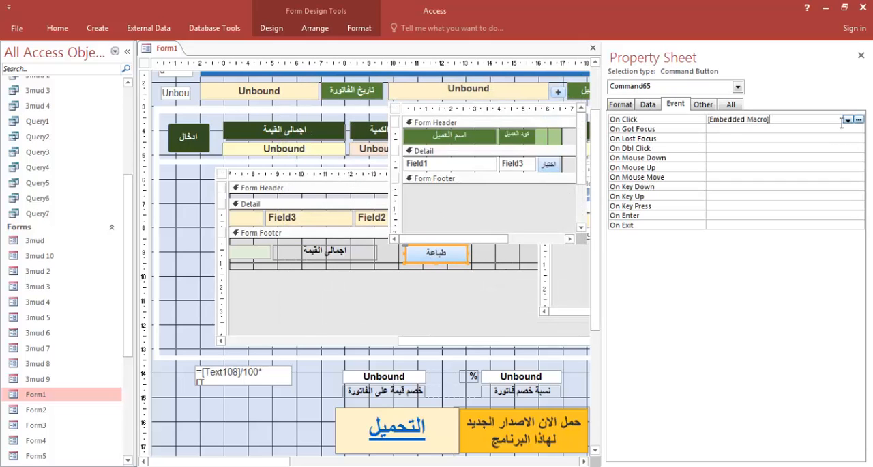
{"action": "left_click", "coordinate": [859, 119]}
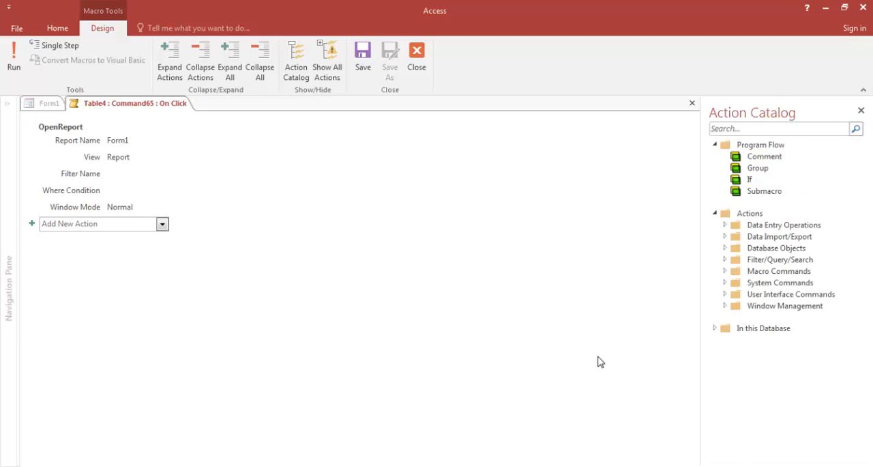
{"action": "left_click", "coordinate": [519, 464]}
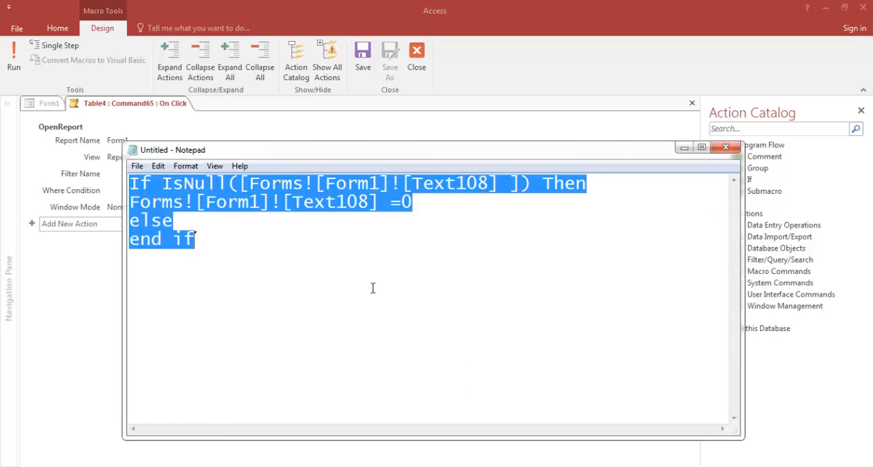
{"action": "left_click", "coordinate": [715, 79]}
{"action": "mouse_move", "coordinate": [126, 148]}
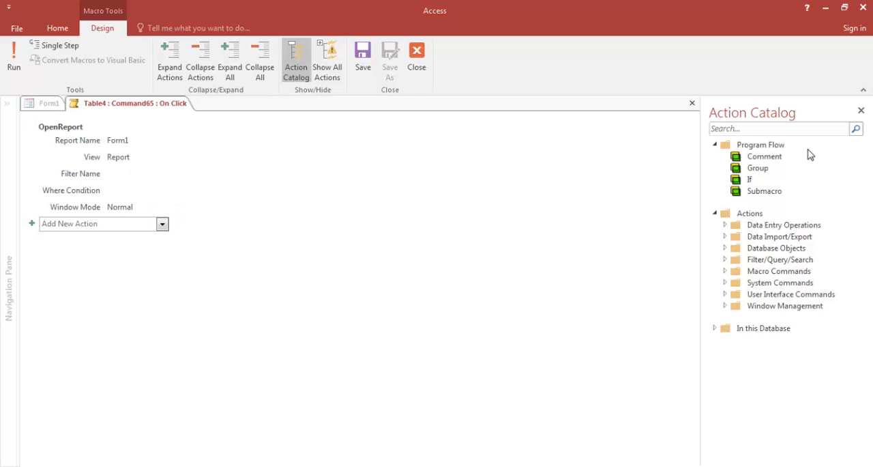
In the code table of the other Access database, find the فتح ريبورت record and select its DoCmd.OpenReport code for copying
{"action": "mouse_move", "coordinate": [98, 156]}
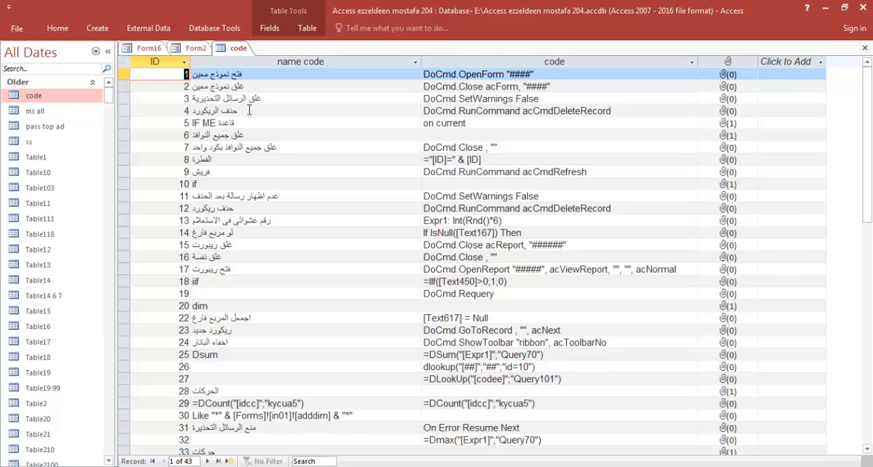
{"action": "left_click", "coordinate": [250, 110]}
{"action": "left_click", "coordinate": [250, 123]}
{"action": "left_click", "coordinate": [249, 135]}
{"action": "left_click", "coordinate": [249, 147]}
{"action": "left_click", "coordinate": [239, 159]}
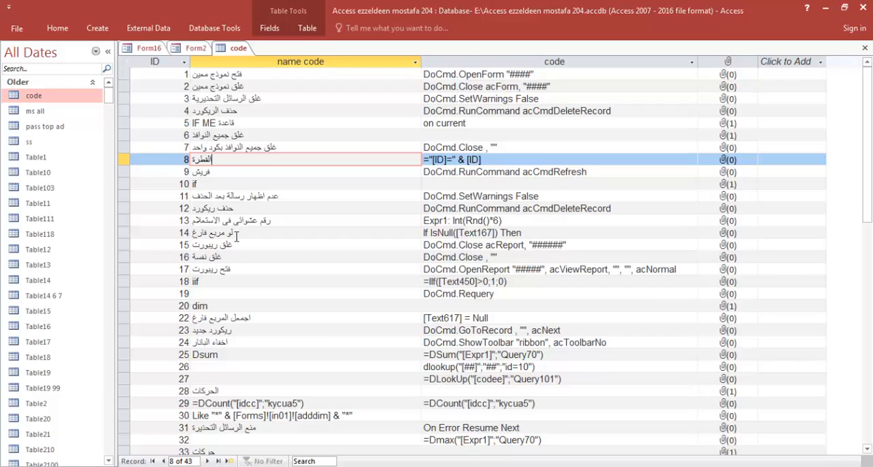
{"action": "left_click", "coordinate": [235, 271]}
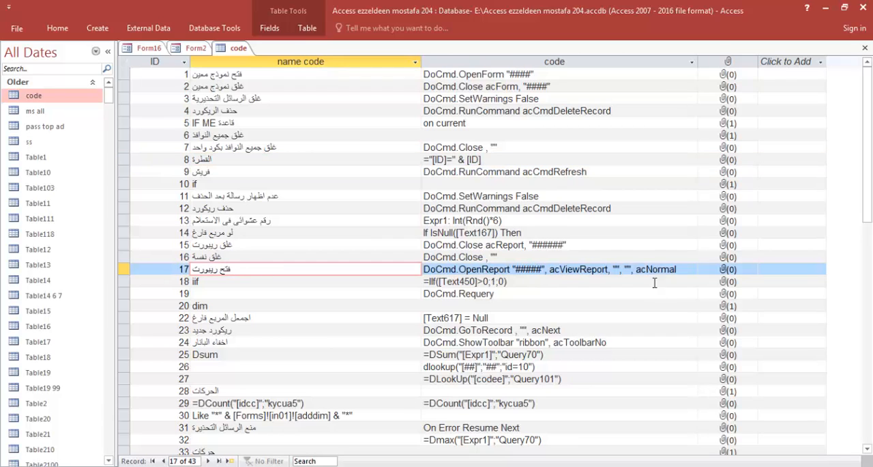
{"action": "left_click_drag", "start_coordinate": [689, 270], "coordinate": [415, 270]}
{"action": "key", "text": "ctrl+c"}
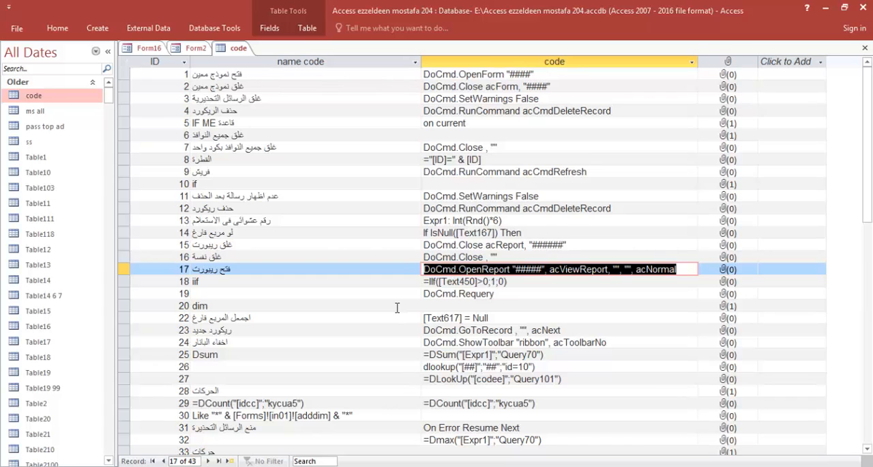
Switch to Notepad and paste the DoCmd.OpenReport "#####", acViewReport, "", "", acNormal line below the IsNull block
{"action": "key", "text": "alt+Tab"}
{"action": "left_click", "coordinate": [258, 250]}
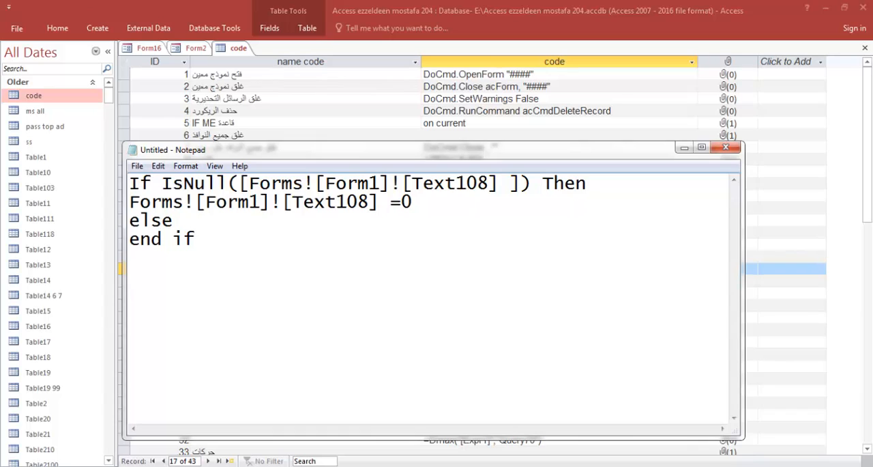
{"action": "key", "text": "ctrl+v"}
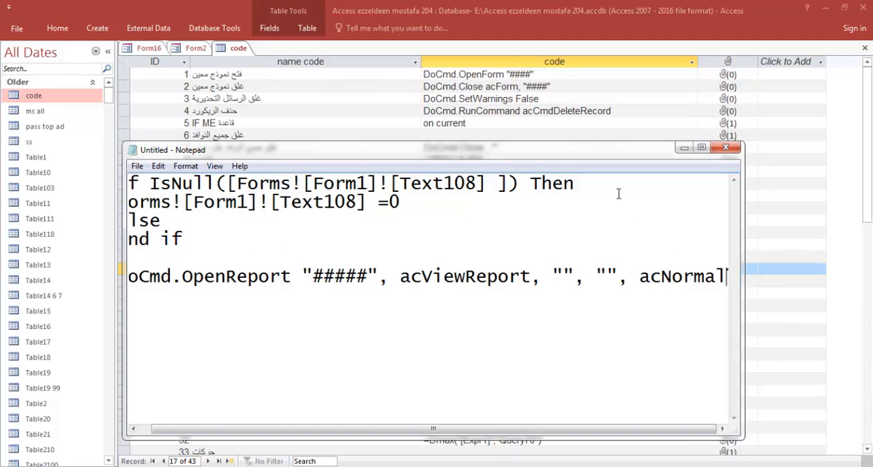
Copy the report name from the OpenReport macro action and replace the ##### placeholder in the Notepad OpenReport line with Form1
{"action": "mouse_move", "coordinate": [541, 462]}
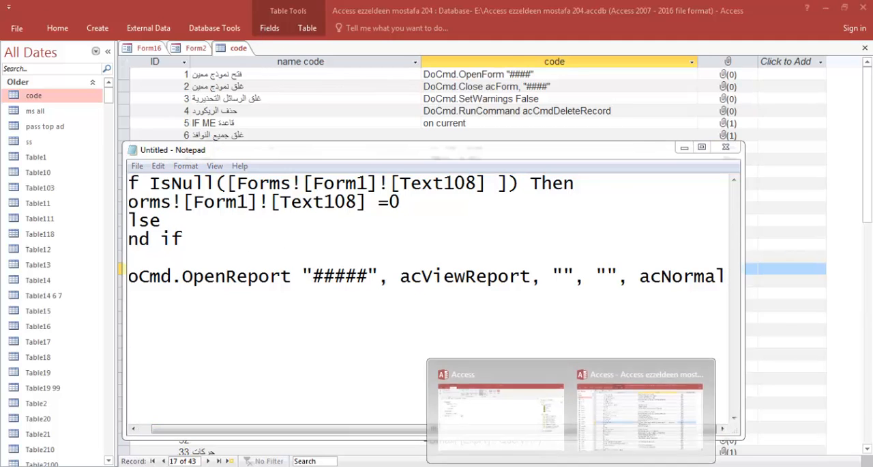
{"action": "mouse_move", "coordinate": [522, 437]}
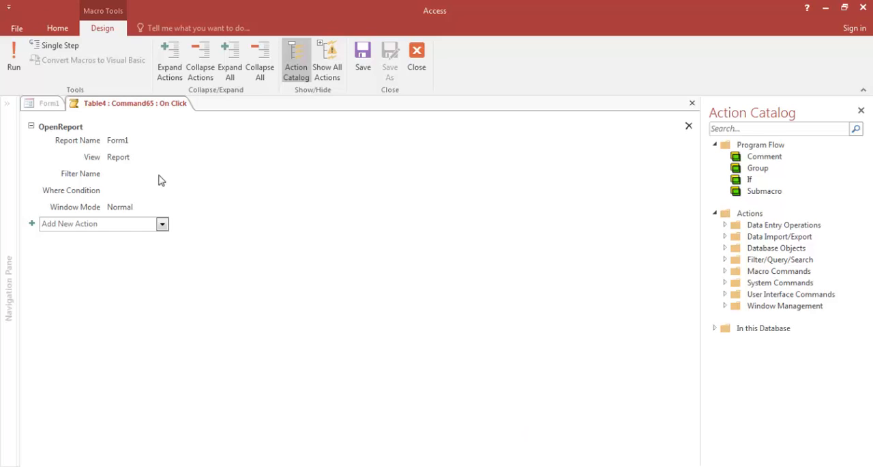
{"action": "left_click", "coordinate": [127, 141]}
{"action": "double_click", "coordinate": [144, 141]}
{"action": "key", "text": "ctrl+c"}
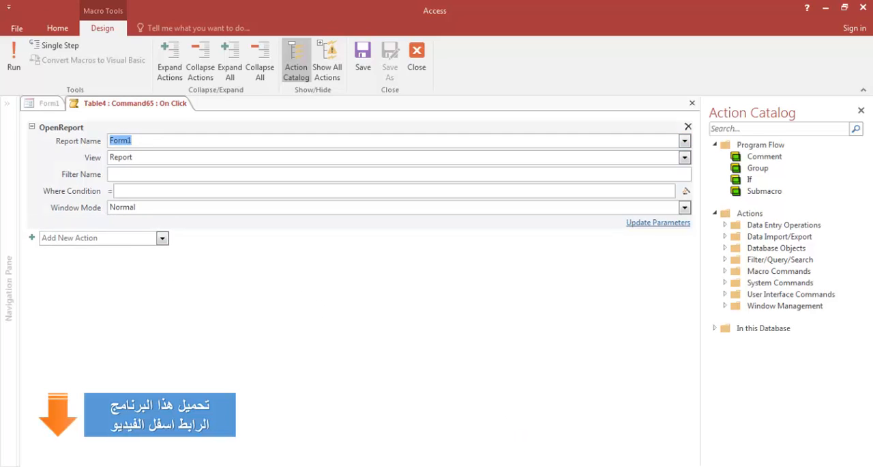
{"action": "key", "text": "alt+Tab"}
{"action": "left_click_drag", "start_coordinate": [367, 274], "coordinate": [315, 275]}
{"action": "key", "text": "ctrl+v"}
{"action": "left_click", "coordinate": [334, 351]}
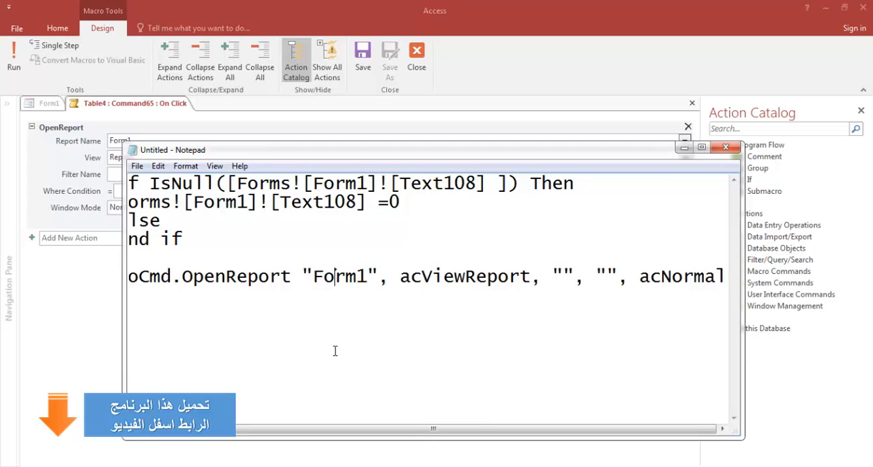
Close the Action Catalog and the embedded macro, then clear the طباعة button's On Click property
{"action": "left_click", "coordinate": [665, 71]}
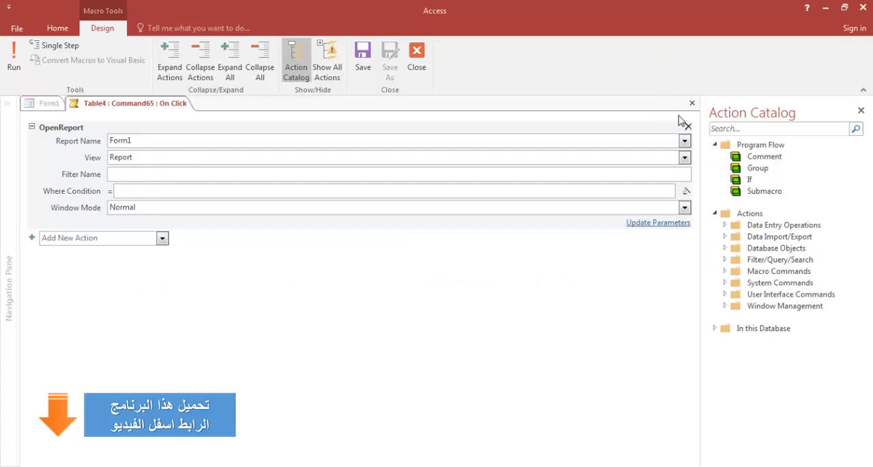
{"action": "left_click", "coordinate": [861, 110]}
{"action": "right_click", "coordinate": [158, 103]}
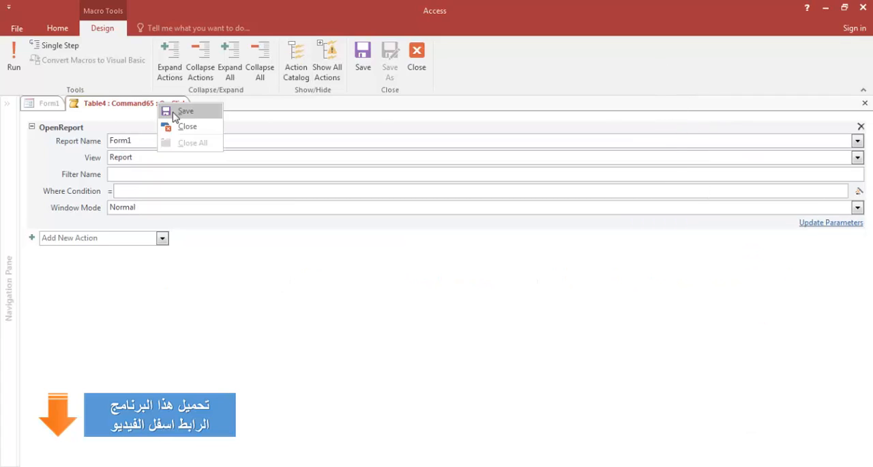
{"action": "left_click", "coordinate": [178, 125]}
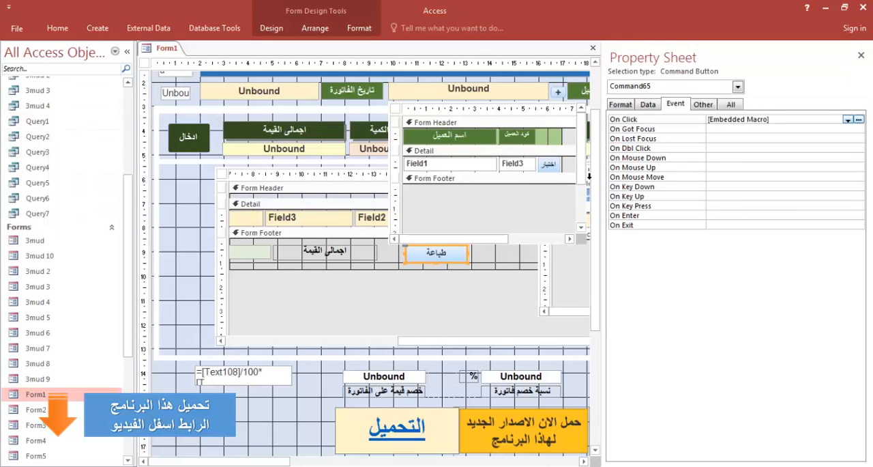
{"action": "left_click", "coordinate": [751, 130]}
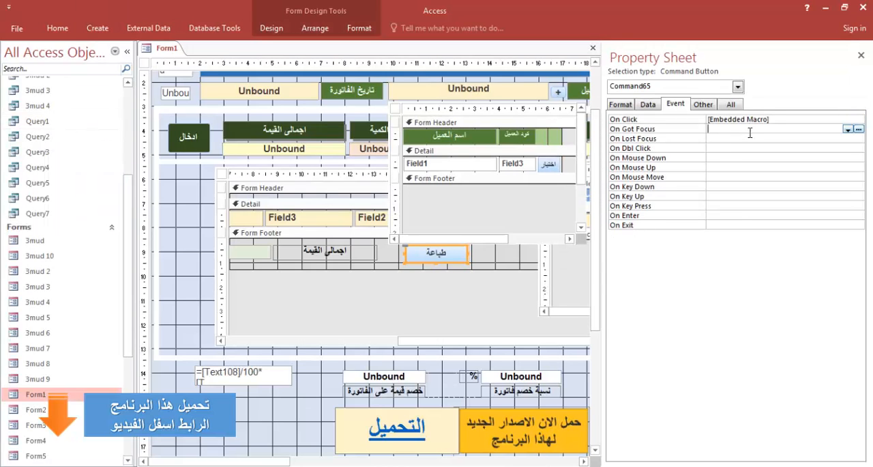
{"action": "left_click", "coordinate": [751, 119]}
{"action": "key", "text": "Delete"}
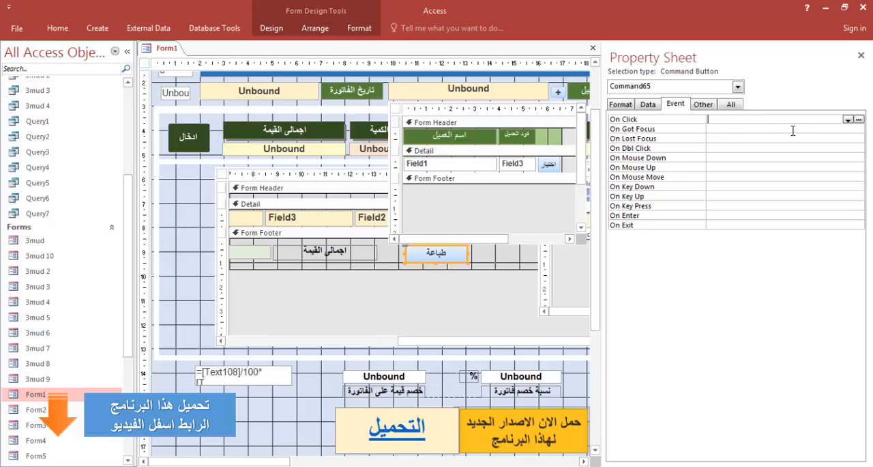
Create a code event procedure for the طباعة button's On Click and paste the whole Notepad snippet into Command65_Click
{"action": "left_click", "coordinate": [859, 120]}
{"action": "double_click", "coordinate": [404, 137]}
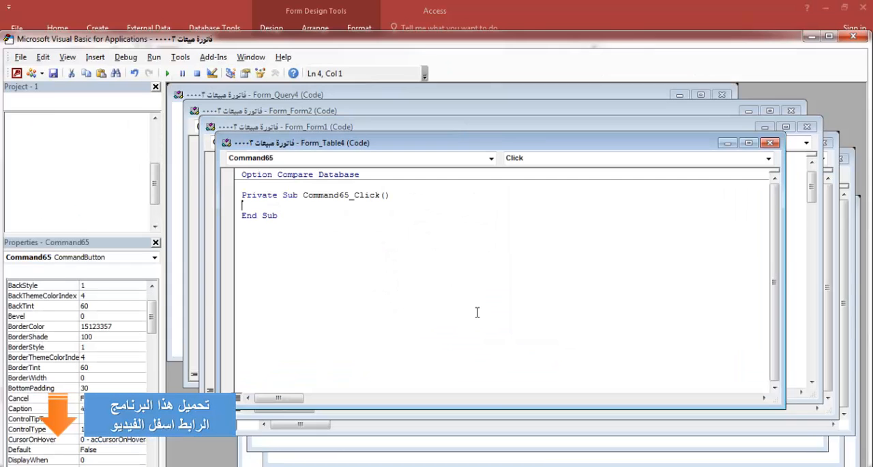
{"action": "left_click", "coordinate": [453, 466]}
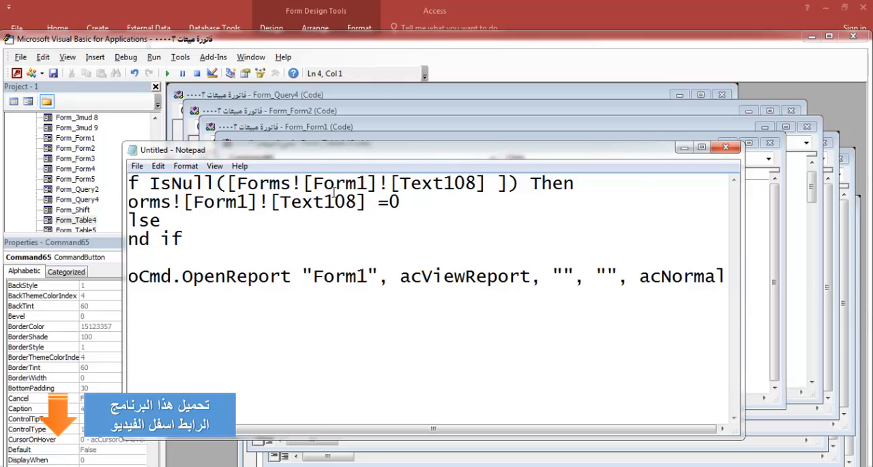
{"action": "key", "text": "ctrl+a"}
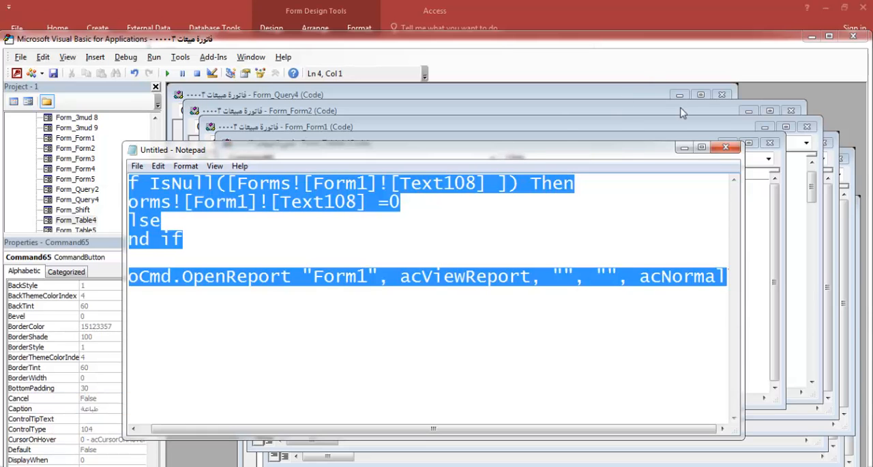
{"action": "left_click_drag", "start_coordinate": [654, 149], "coordinate": [633, 205]}
{"action": "left_click", "coordinate": [607, 151]}
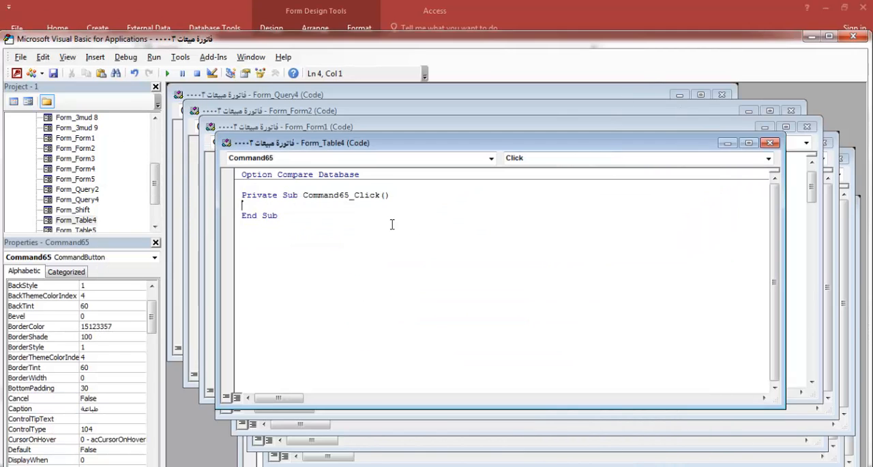
{"action": "type", "text": "If IsNull([Forms]![Form1]![Text108] ]) Then Forms![Form1]![Text108] = 0 Else End If  DoCmd.OpenReport \"Form1\", acViewReport, \"\", \"\", acNormal"}
{"action": "left_click", "coordinate": [342, 302]}
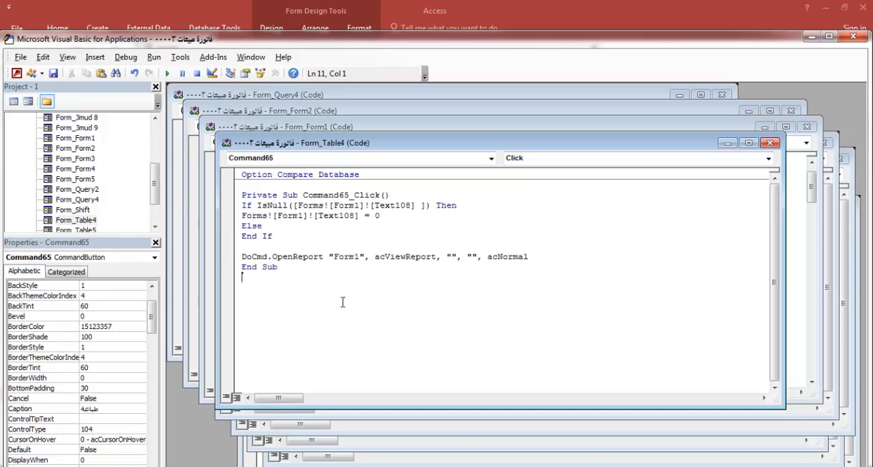
Remove the blank line above DoCmd.OpenReport and the stray space after [Text108] in the IsNull condition
{"action": "left_click", "coordinate": [274, 246]}
{"action": "key", "text": "BackSpace"}
{"action": "left_click", "coordinate": [276, 313]}
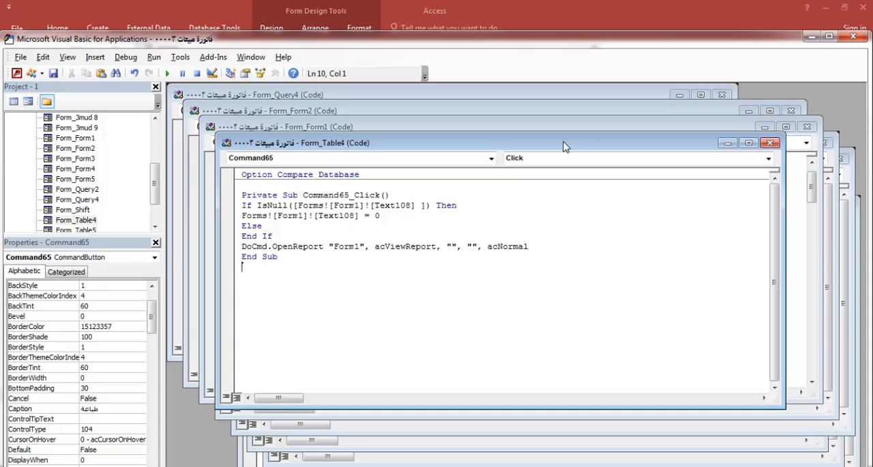
{"action": "double_click", "coordinate": [420, 206]}
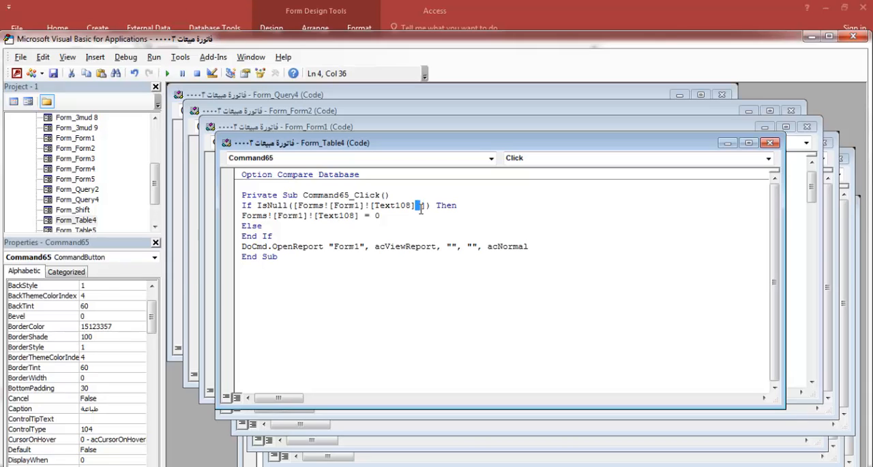
{"action": "key", "text": "Delete"}
{"action": "left_click", "coordinate": [424, 327]}
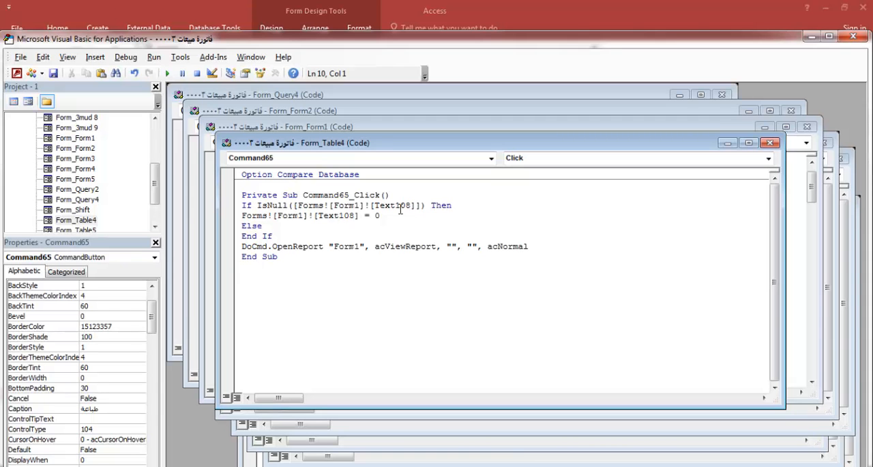
Close the code editor and the Property Sheet, then close Form1 and save its changes
{"action": "left_click", "coordinate": [852, 37]}
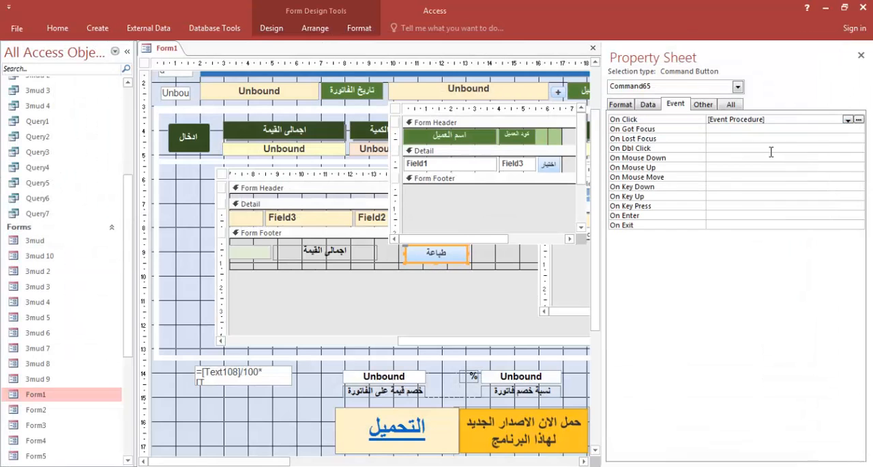
{"action": "left_click", "coordinate": [861, 56]}
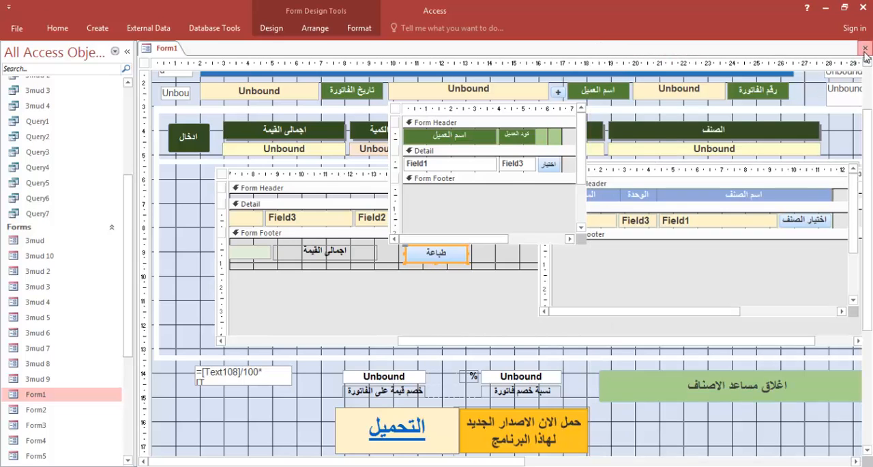
{"action": "left_click", "coordinate": [865, 48]}
{"action": "left_click", "coordinate": [382, 238]}
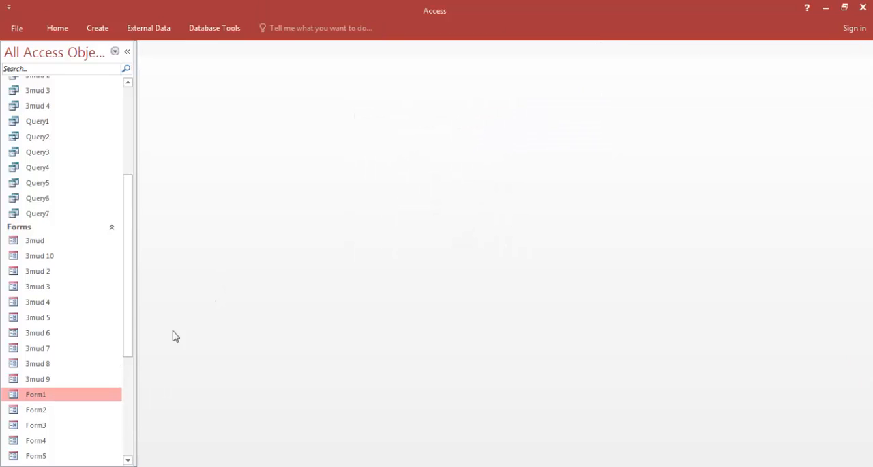
Reopen Form1 and enter the item صابون سائل in the invoice with a quantity of 15
{"action": "double_click", "coordinate": [41, 395]}
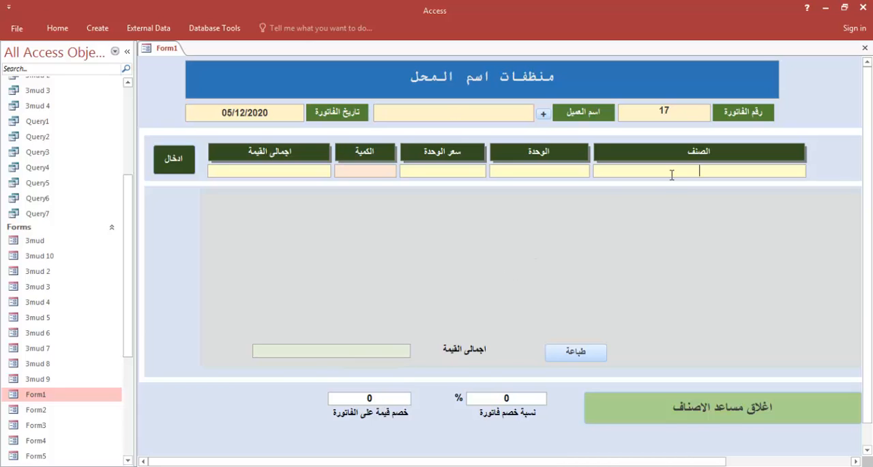
{"action": "type", "text": "df"}
{"action": "key", "text": "BackSpace"}
{"action": "key", "text": "BackSpace"}
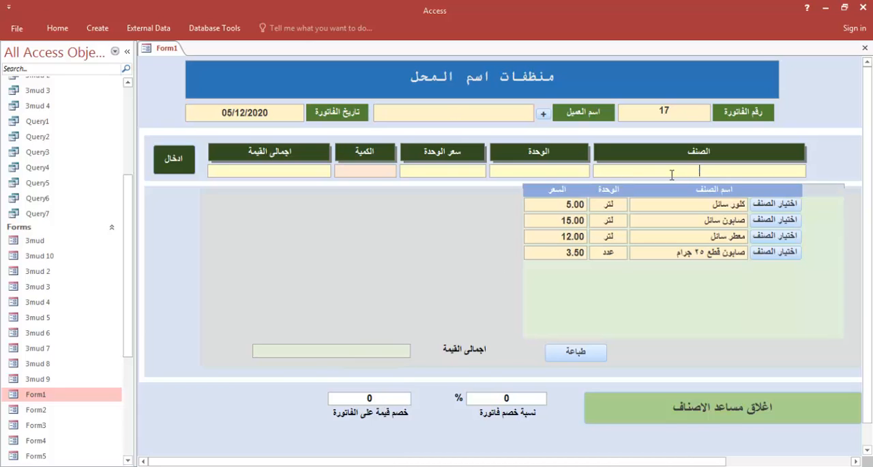
{"action": "left_click", "coordinate": [775, 220]}
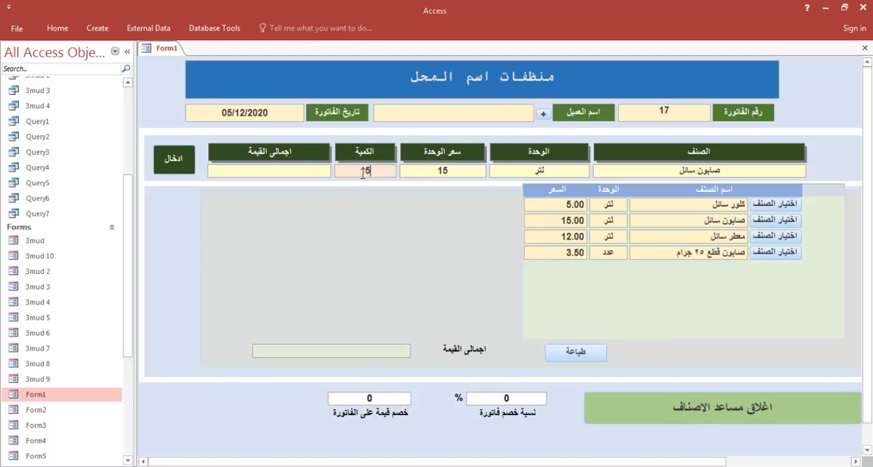
{"action": "left_click", "coordinate": [176, 168]}
Test the طباعة button, debug its code and try removing one closing bracket after Text108 in the IsNull condition
{"action": "left_click", "coordinate": [566, 356]}
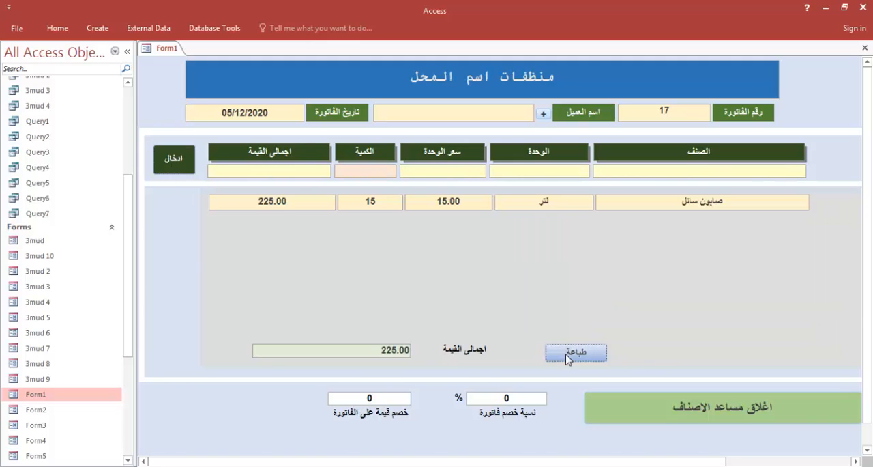
{"action": "left_click", "coordinate": [475, 226]}
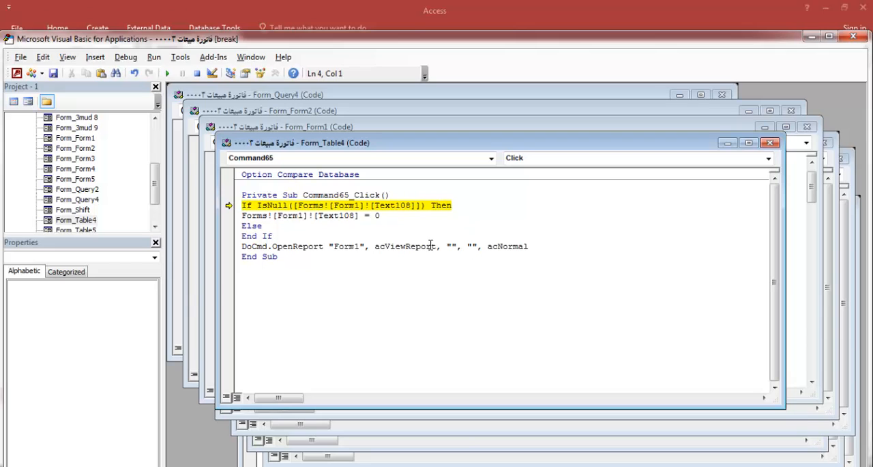
{"action": "left_click", "coordinate": [416, 208]}
{"action": "left_click_drag", "start_coordinate": [415, 207], "coordinate": [414, 205]}
{"action": "key", "text": "Delete"}
{"action": "left_click", "coordinate": [415, 235]}
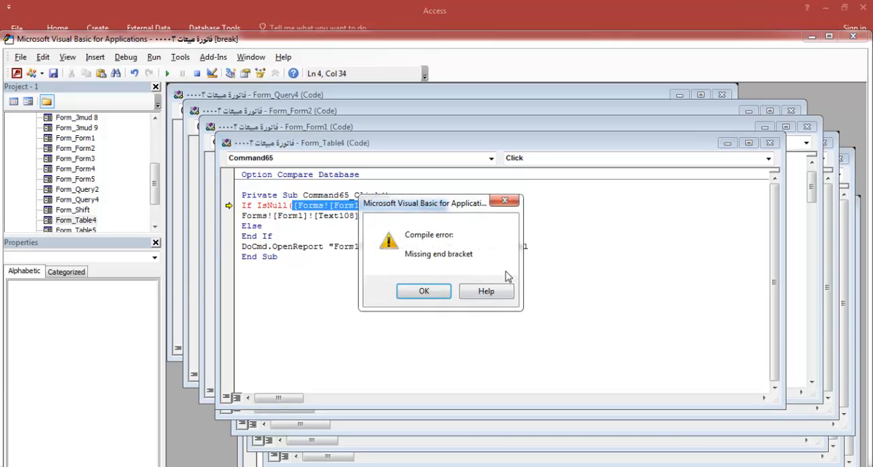
{"action": "left_click", "coordinate": [441, 294]}
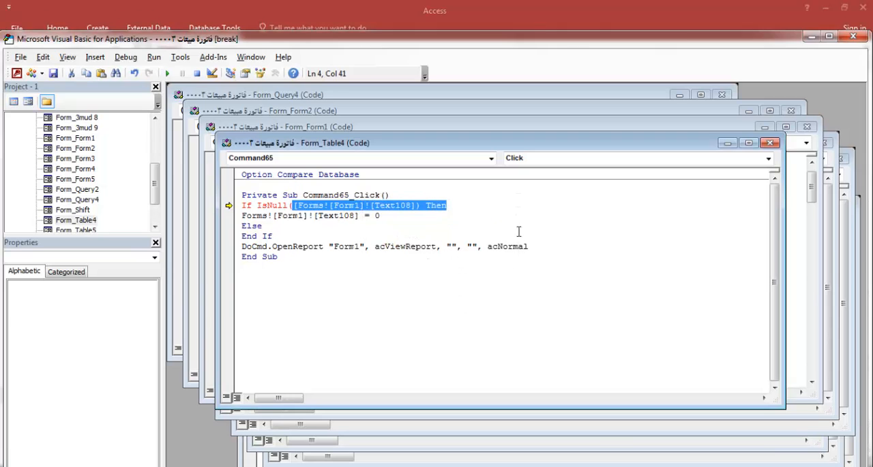
Close the code editor, stopping the debugger, and test the invoice's طباعة button again
{"action": "left_click", "coordinate": [852, 36]}
{"action": "left_click", "coordinate": [390, 287]}
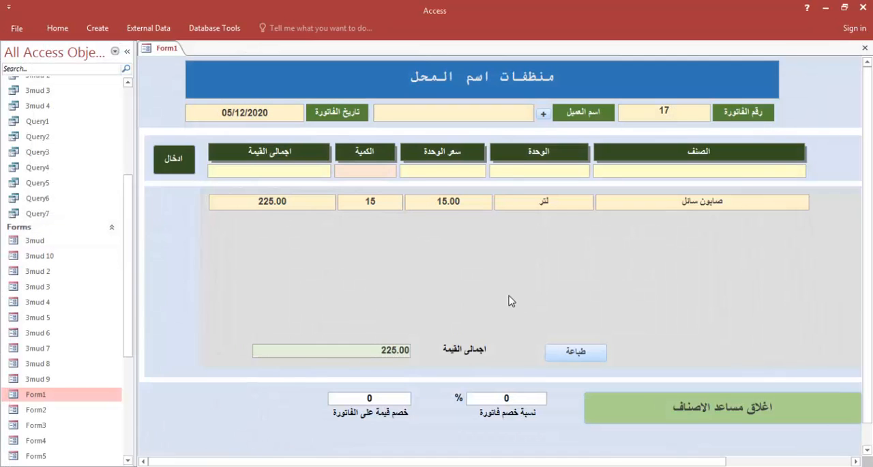
{"action": "left_click", "coordinate": [573, 356]}
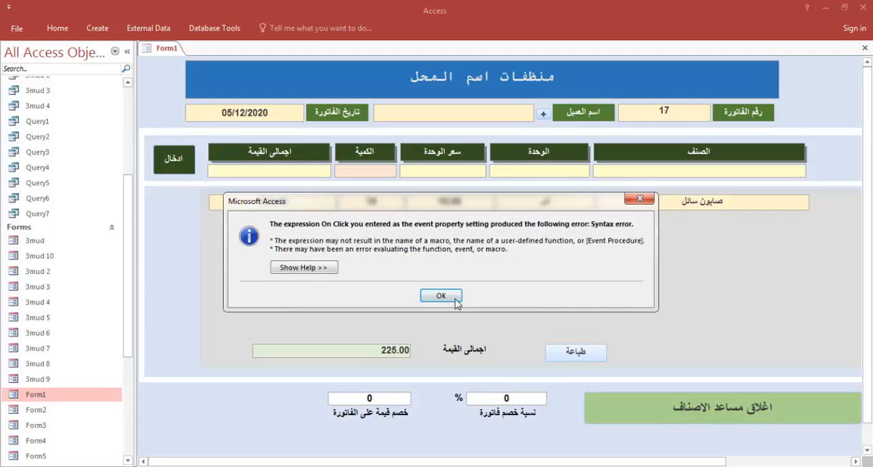
{"action": "left_click", "coordinate": [453, 296]}
Switch Form1 to Design View and save the design changes of the Table4 subform
{"action": "right_click", "coordinate": [813, 233]}
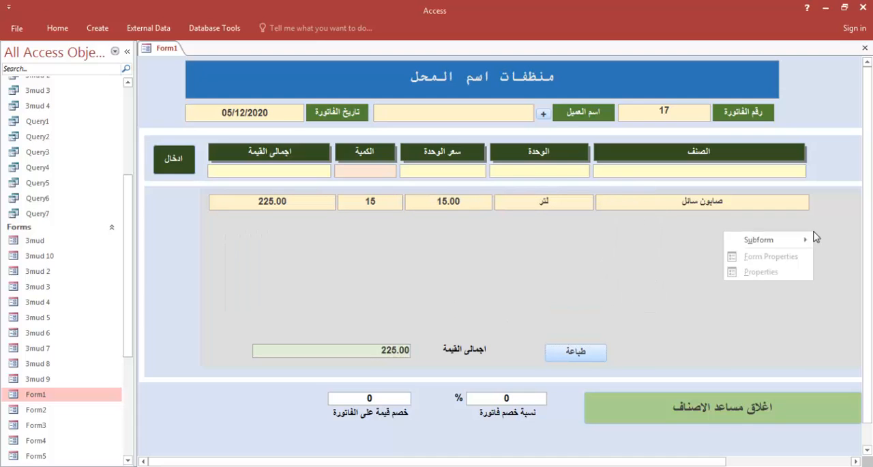
{"action": "right_click", "coordinate": [846, 166]}
{"action": "left_click", "coordinate": [794, 185]}
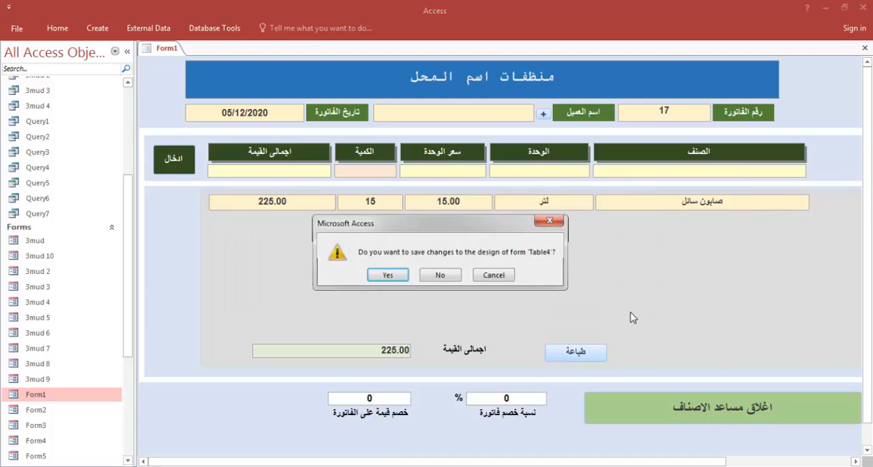
{"action": "left_click", "coordinate": [387, 275]}
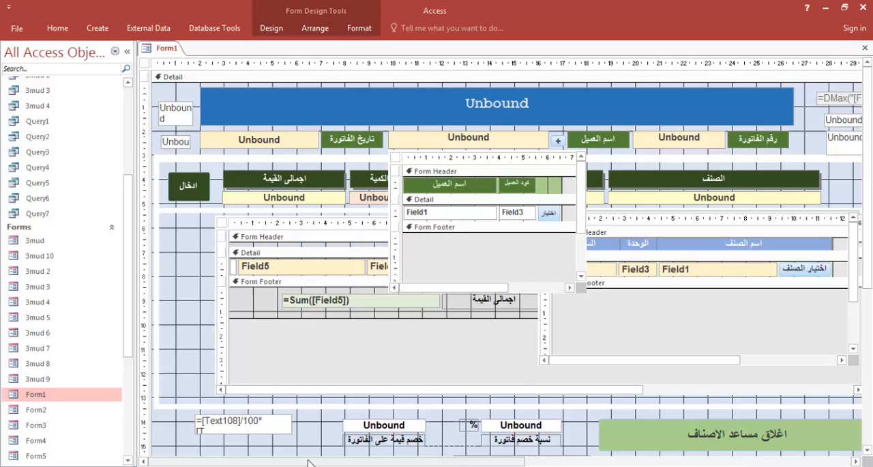
Select the طباعة button in the subform footer and display its event properties
{"action": "left_click_drag", "start_coordinate": [326, 462], "coordinate": [375, 463]}
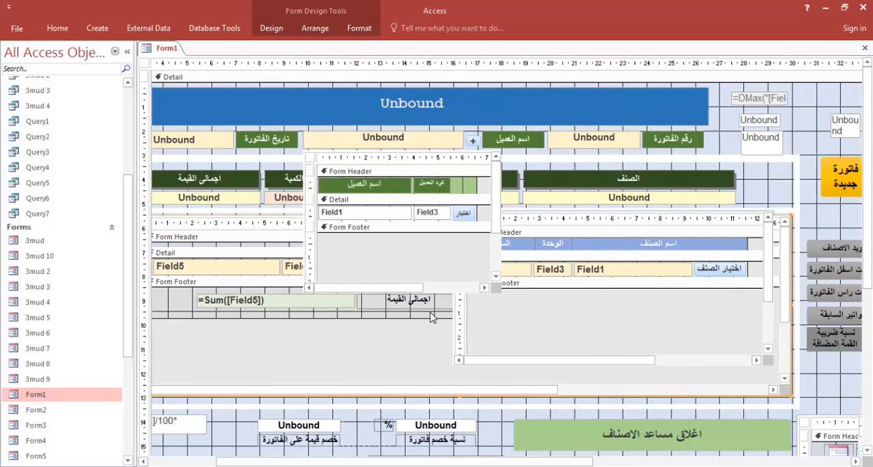
{"action": "left_click_drag", "start_coordinate": [449, 393], "coordinate": [553, 394]}
{"action": "left_click", "coordinate": [398, 308]}
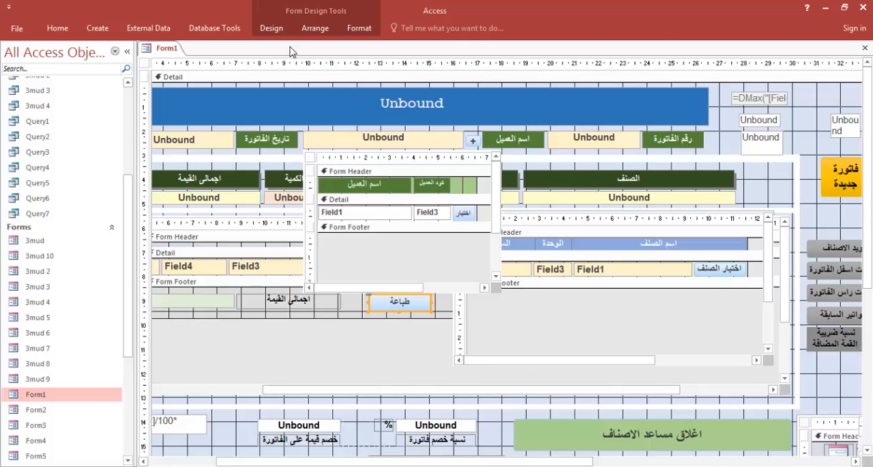
{"action": "left_click", "coordinate": [273, 30]}
{"action": "left_click", "coordinate": [656, 68]}
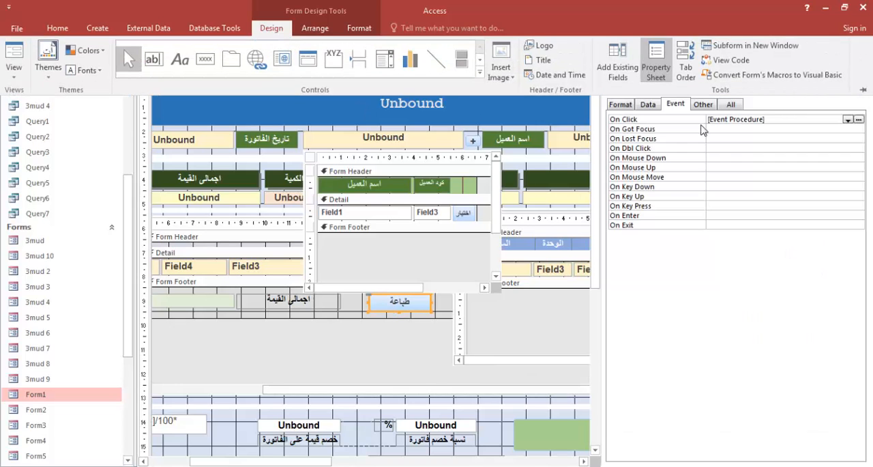
Remove the extra opening bracket before Forms in the IsNull condition of the طباعة button's click procedure and close the code editor
{"action": "left_click", "coordinate": [858, 120]}
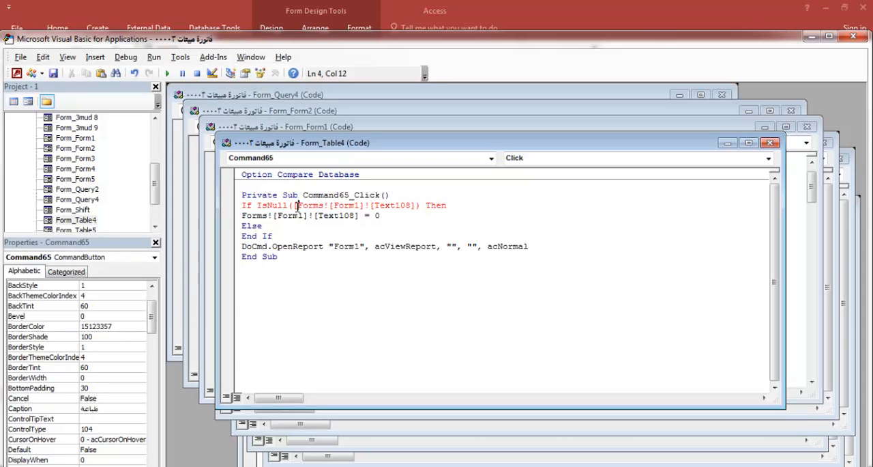
{"action": "key", "text": "shift+Left"}
{"action": "key", "text": "Delete"}
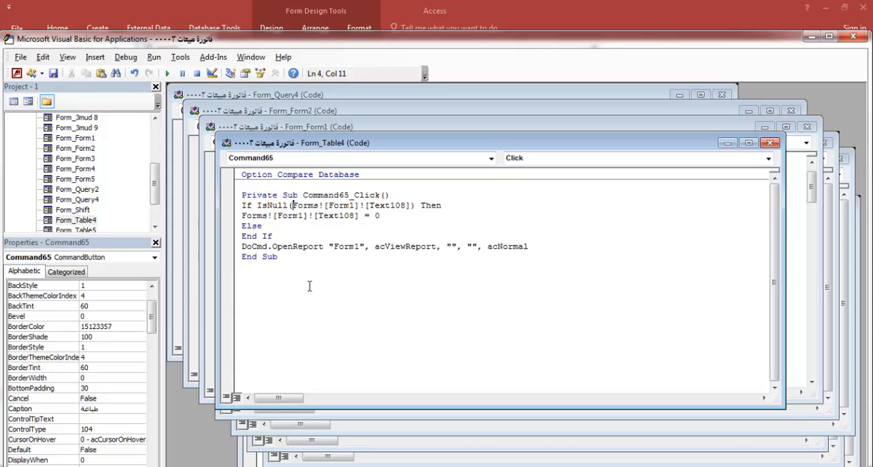
{"action": "left_click", "coordinate": [311, 289]}
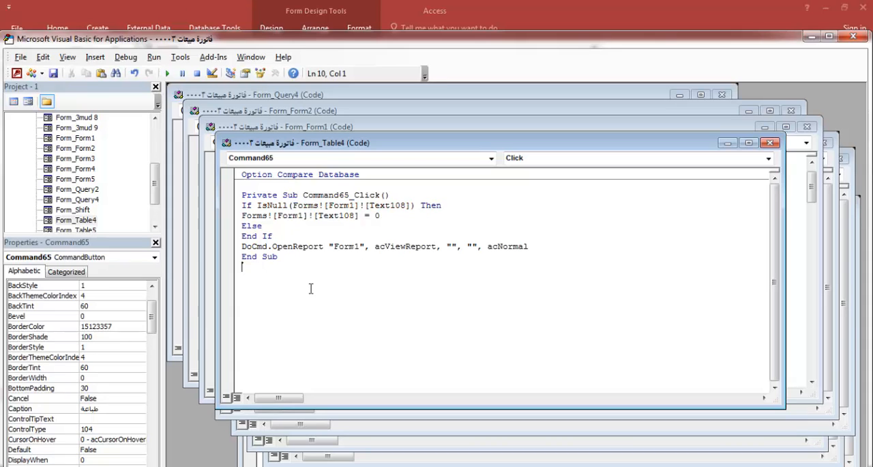
{"action": "left_click", "coordinate": [853, 35]}
{"action": "left_click", "coordinate": [861, 54]}
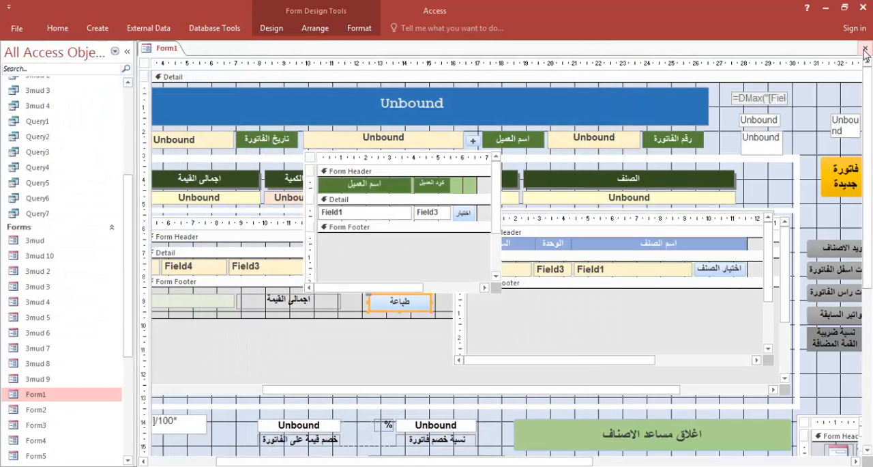
Close Form1 with its design changes saved and reopen it in Form View
{"action": "left_click", "coordinate": [865, 47]}
{"action": "left_click", "coordinate": [389, 276]}
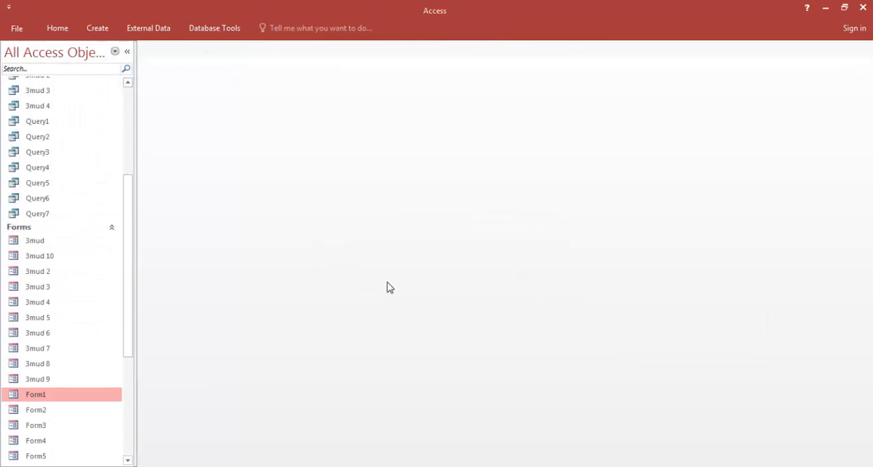
{"action": "double_click", "coordinate": [50, 395]}
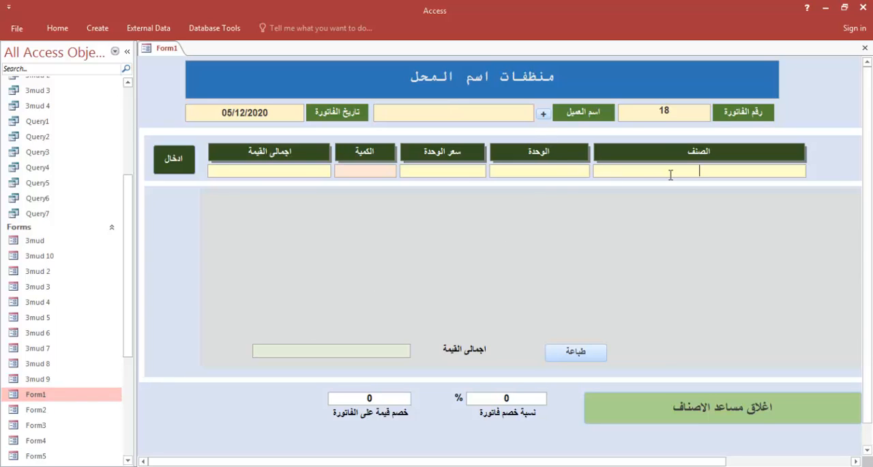
Add the item كلور سائل with a quantity of 10 to the invoice
{"action": "type", "text": "r"}
{"action": "key", "text": "BackSpace"}
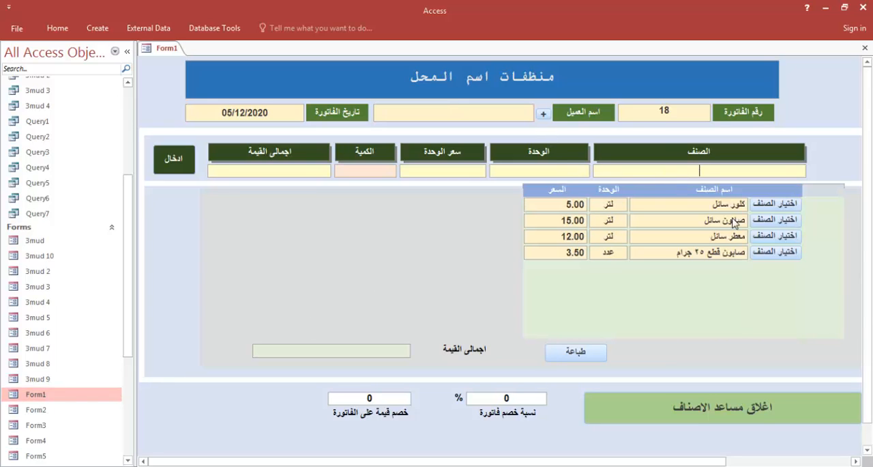
{"action": "left_click", "coordinate": [774, 207]}
{"action": "left_click", "coordinate": [378, 170]}
{"action": "type", "text": "10"}
{"action": "left_click", "coordinate": [182, 170]}
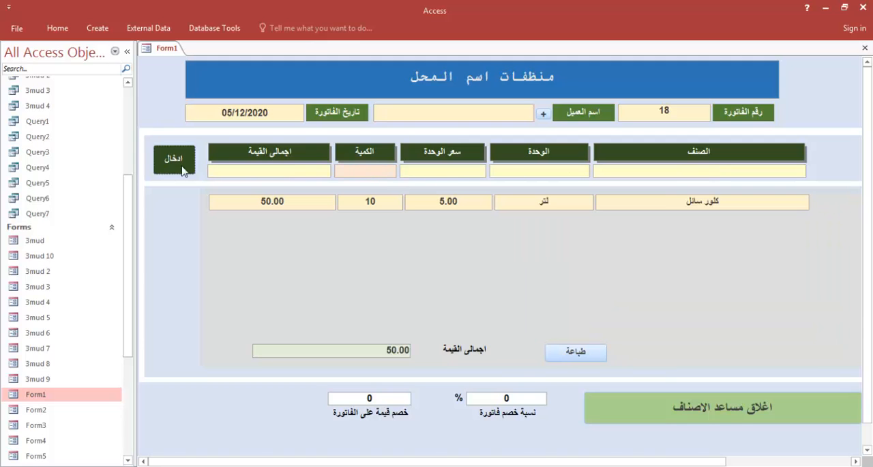
Test the طباعة button, close the report, clear the نسبة خصم فاتورة percentage and display the report again
{"action": "left_click", "coordinate": [565, 350]}
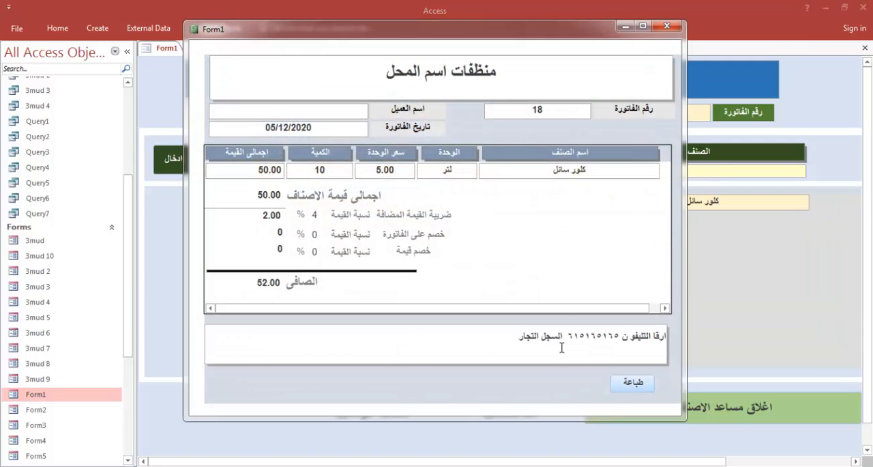
{"action": "left_click", "coordinate": [667, 25]}
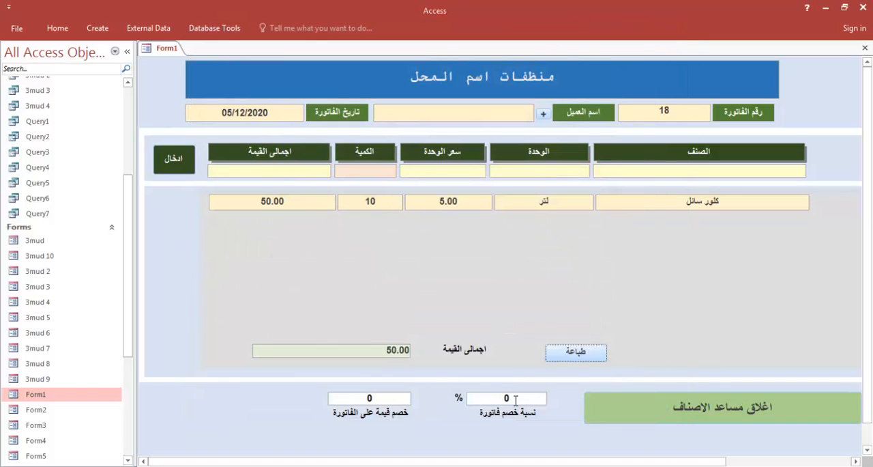
{"action": "left_click_drag", "start_coordinate": [516, 399], "coordinate": [495, 399]}
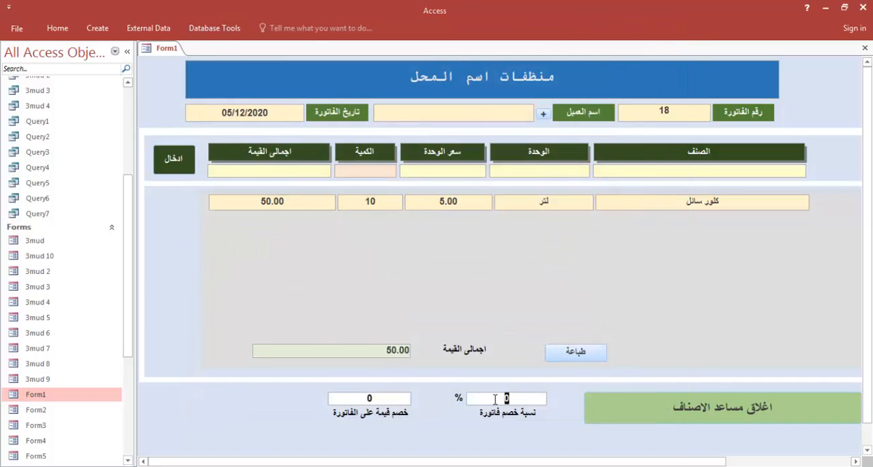
{"action": "left_click", "coordinate": [579, 351]}
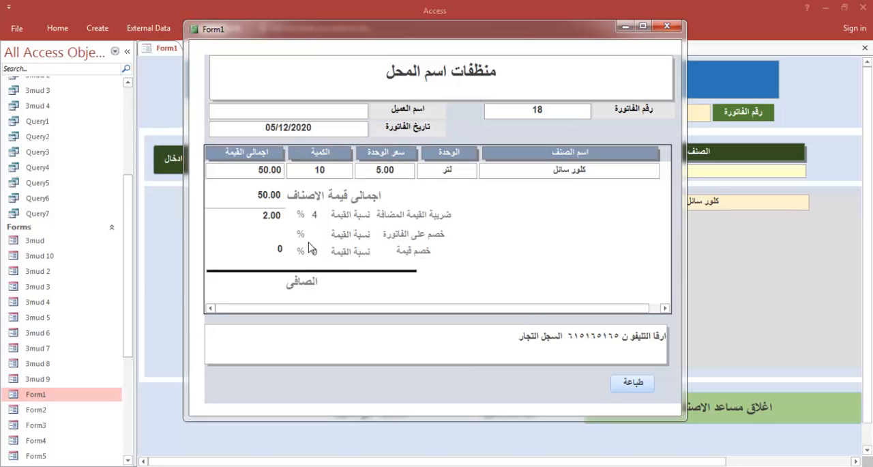
{"action": "left_click_drag", "start_coordinate": [519, 36], "coordinate": [487, 42]}
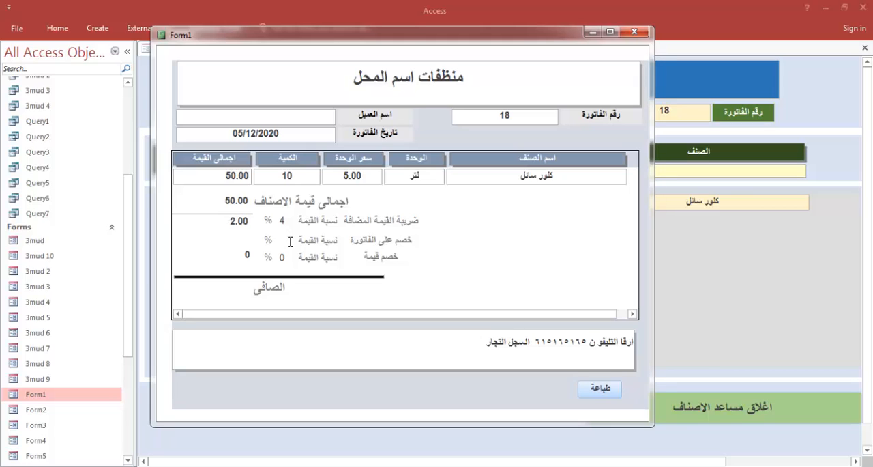
Switch the report to Design View and display the data properties of the invoice discount percentage text box in the subreport footer
{"action": "right_click", "coordinate": [639, 82]}
{"action": "left_click", "coordinate": [663, 106]}
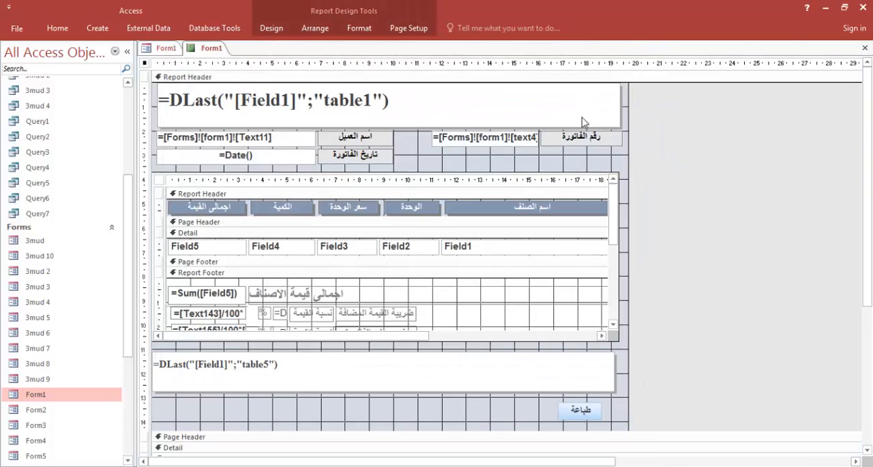
{"action": "scroll", "coordinate": [354, 290], "scroll_direction": "down", "scroll_amount": 1}
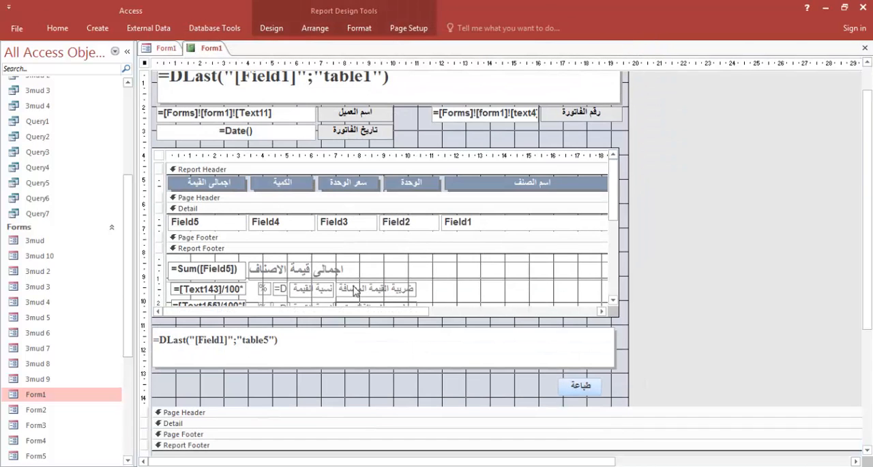
{"action": "scroll", "coordinate": [367, 276], "scroll_direction": "down", "scroll_amount": 2}
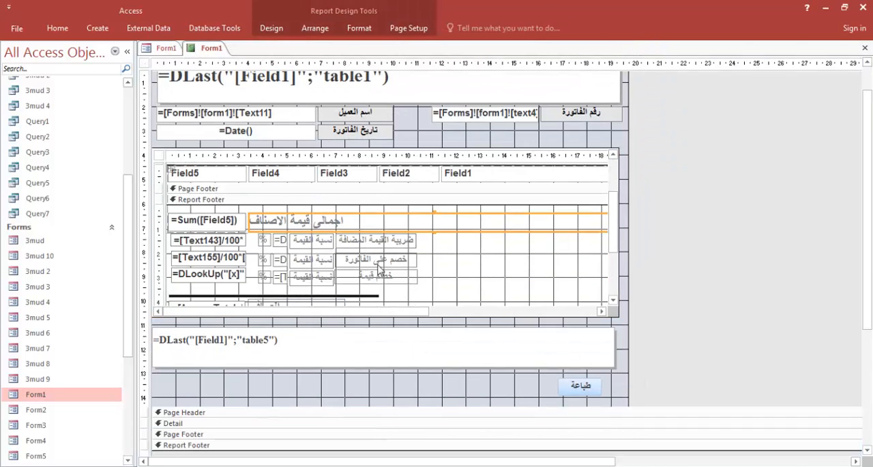
{"action": "left_click", "coordinate": [311, 260]}
{"action": "left_click", "coordinate": [280, 259]}
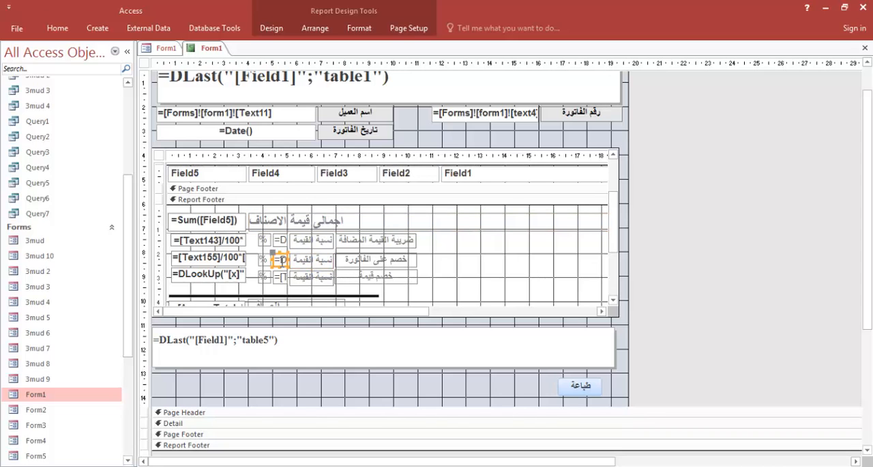
{"action": "left_click", "coordinate": [270, 28]}
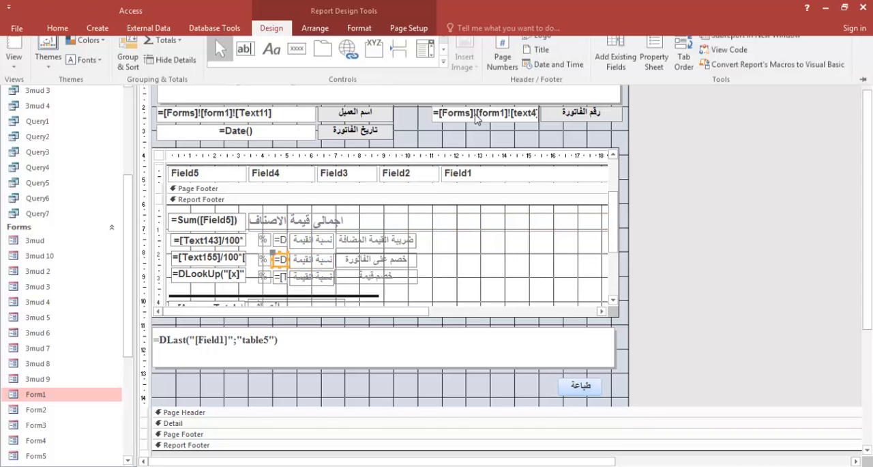
{"action": "left_click", "coordinate": [664, 58]}
{"action": "left_click", "coordinate": [652, 106]}
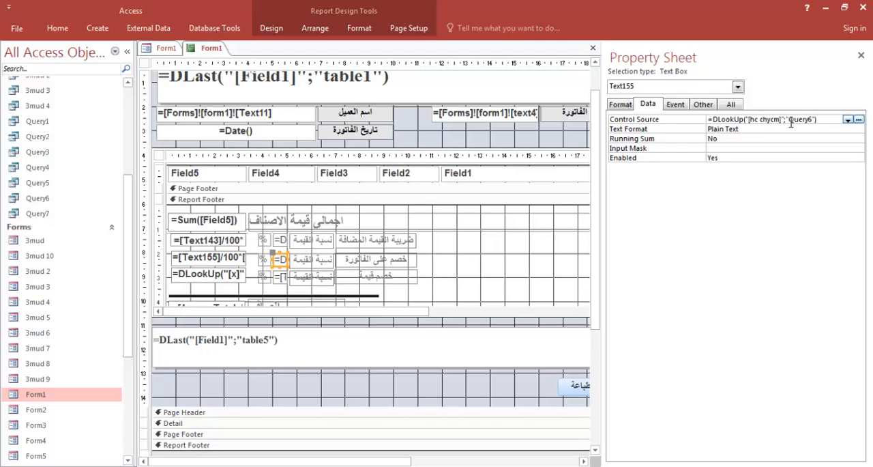
Close the report, examine Query6 in Design View and close the query
{"action": "right_click", "coordinate": [208, 48]}
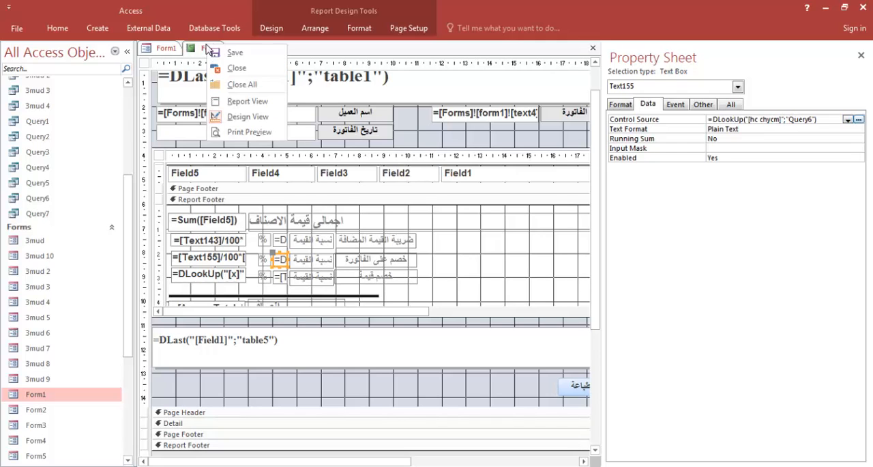
{"action": "left_click", "coordinate": [232, 67]}
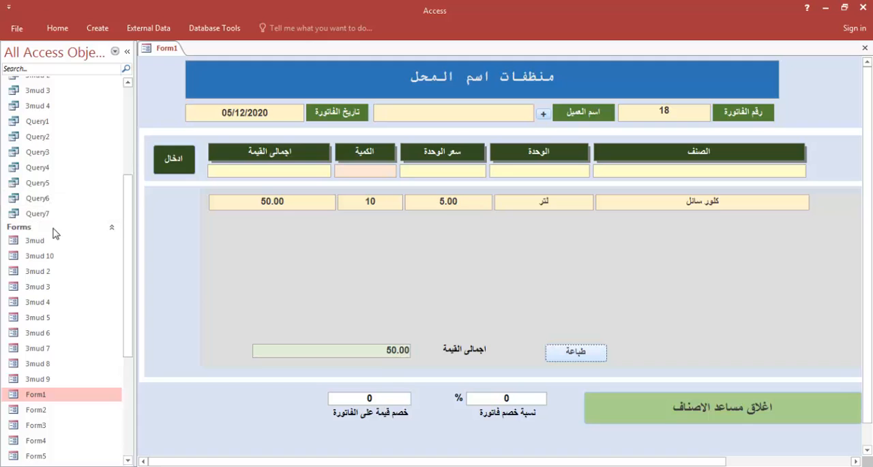
{"action": "double_click", "coordinate": [48, 199]}
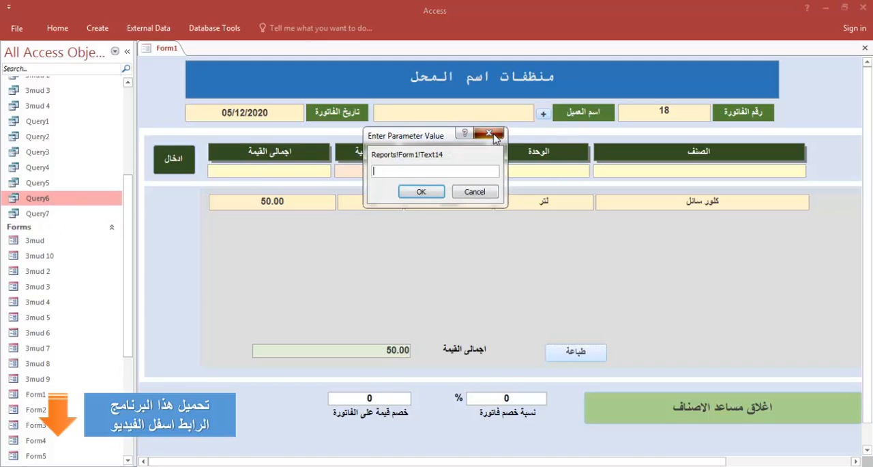
{"action": "left_click", "coordinate": [487, 133]}
{"action": "right_click", "coordinate": [39, 200]}
{"action": "left_click", "coordinate": [75, 220]}
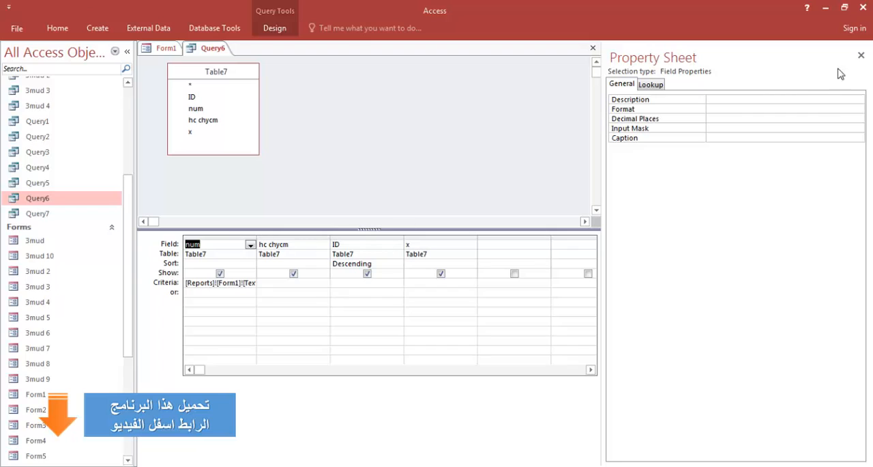
{"action": "left_click", "coordinate": [861, 56]}
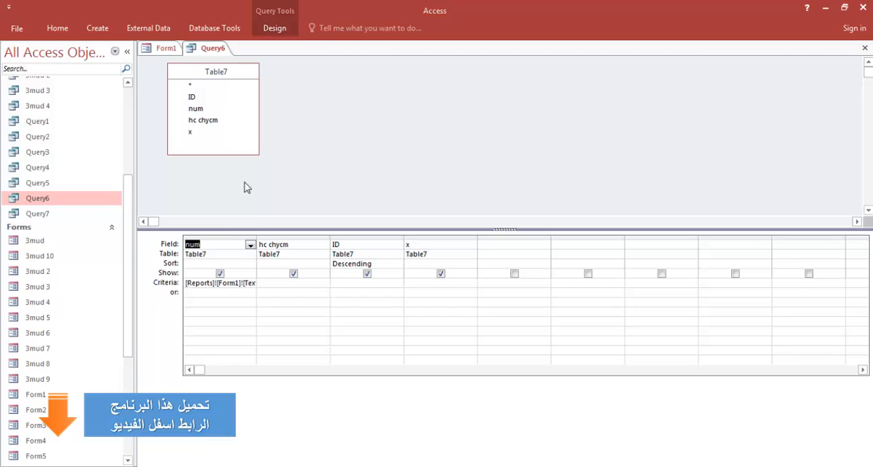
{"action": "left_click", "coordinate": [865, 48]}
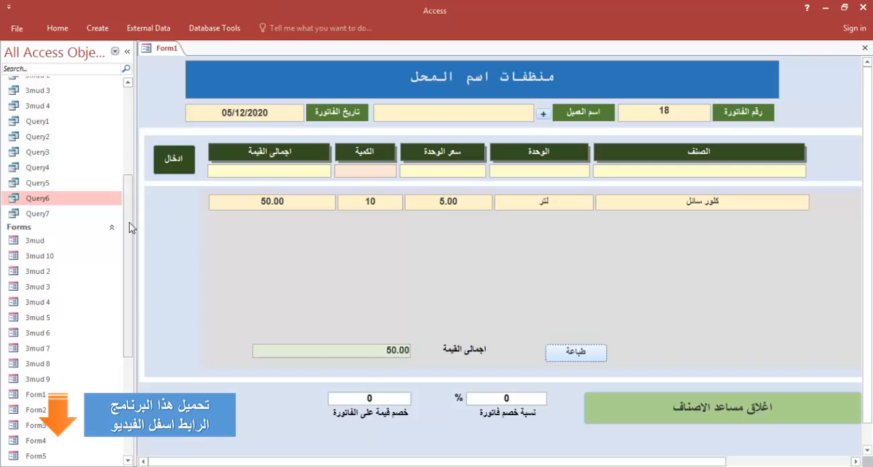
Check the hc chycm value in the last record of Table7 and close the table
{"action": "left_click_drag", "start_coordinate": [133, 224], "coordinate": [142, 136]}
{"action": "double_click", "coordinate": [47, 219]}
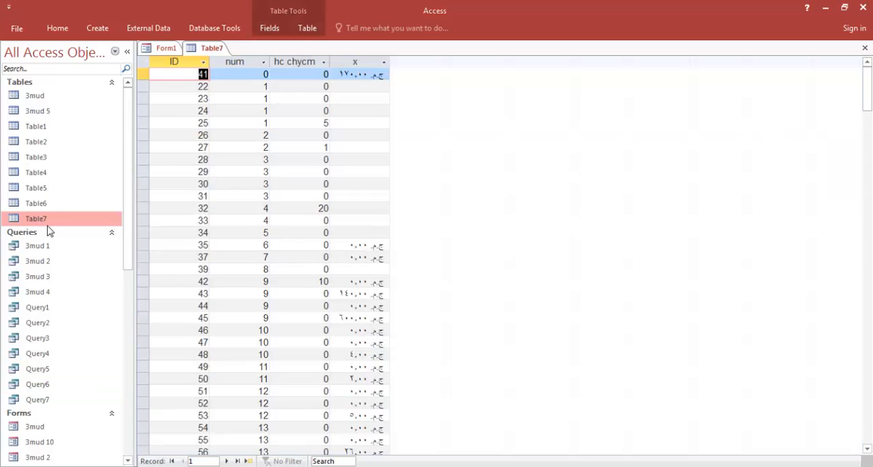
{"action": "scroll", "coordinate": [290, 187], "scroll_direction": "down", "scroll_amount": 10}
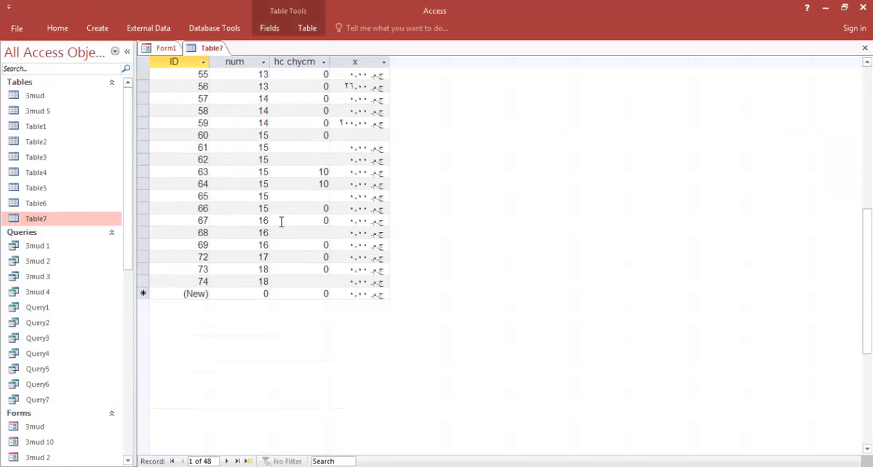
{"action": "left_click", "coordinate": [325, 281]}
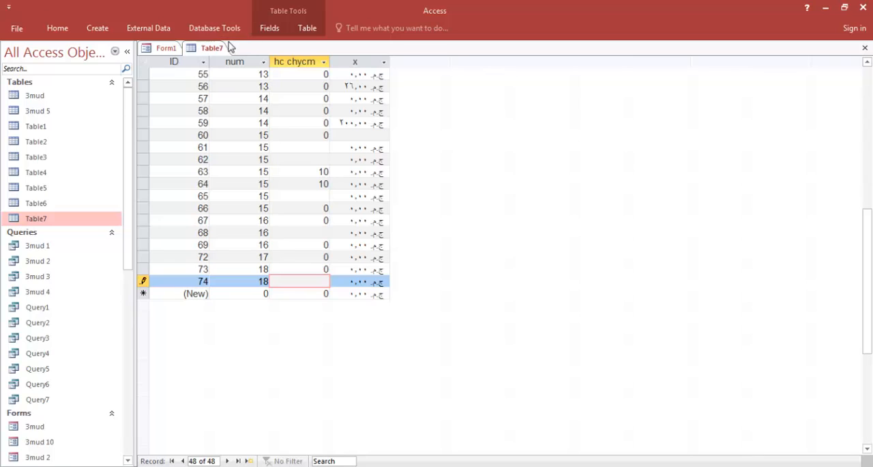
{"action": "right_click", "coordinate": [206, 48]}
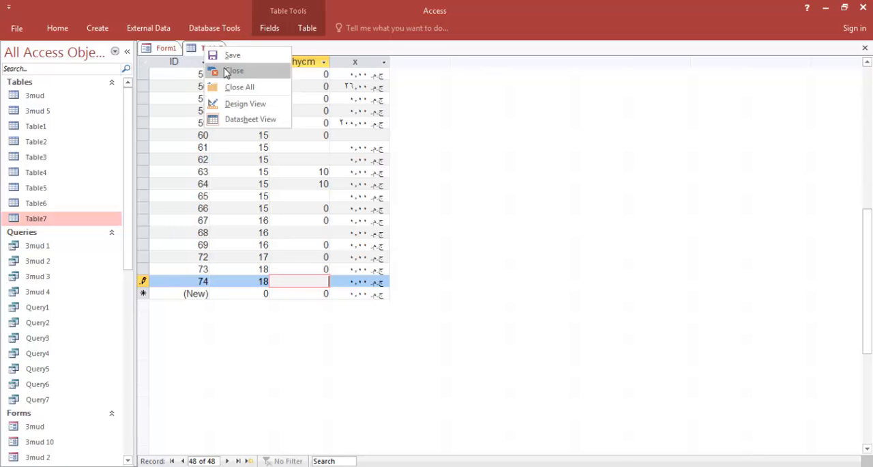
{"action": "left_click", "coordinate": [228, 71]}
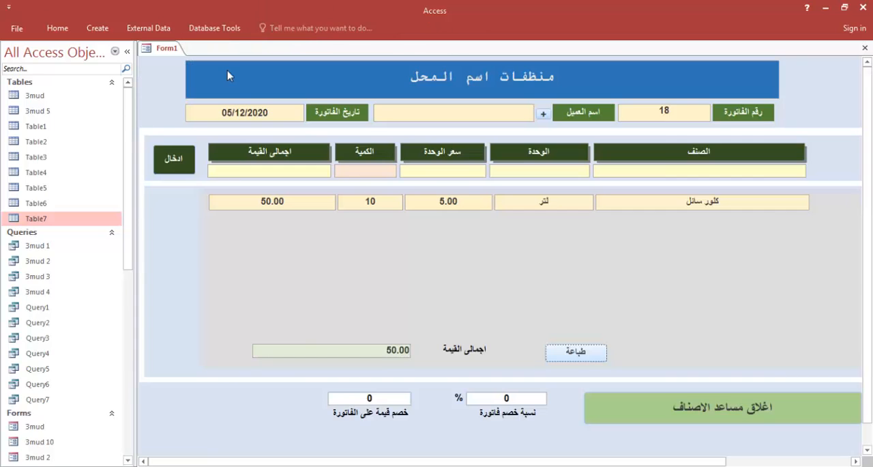
Switch Form1 to Design View and open the ادخال button's click procedure in the code editor
{"action": "right_click", "coordinate": [853, 109]}
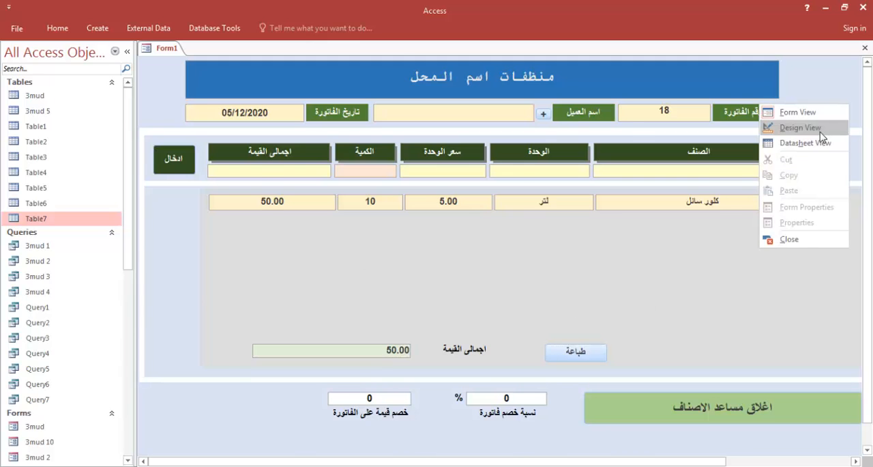
{"action": "left_click", "coordinate": [786, 129]}
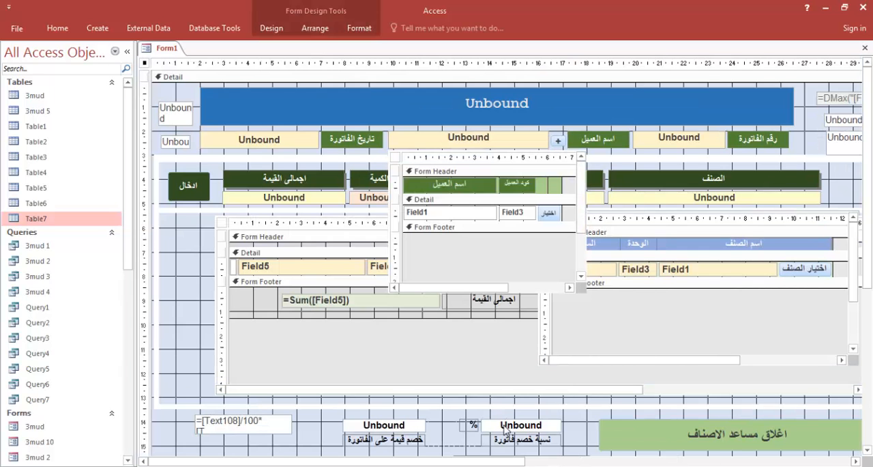
{"action": "left_click", "coordinate": [187, 191]}
{"action": "left_click", "coordinate": [281, 30]}
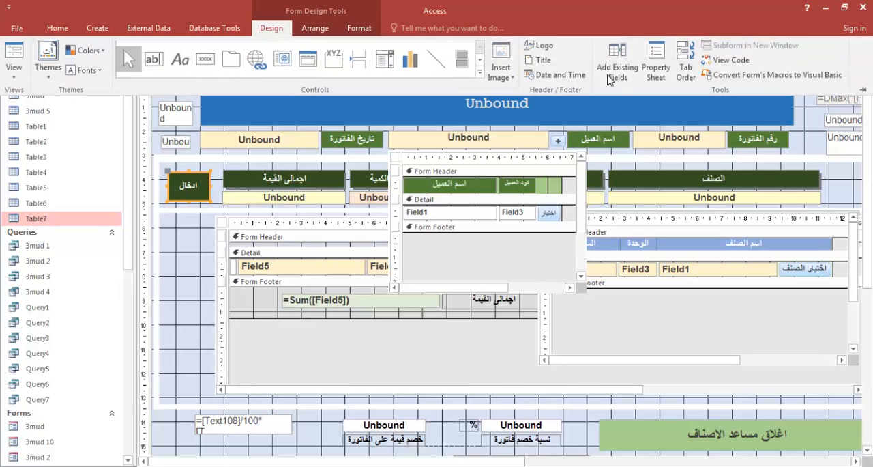
{"action": "left_click", "coordinate": [655, 68]}
{"action": "left_click", "coordinate": [688, 112]}
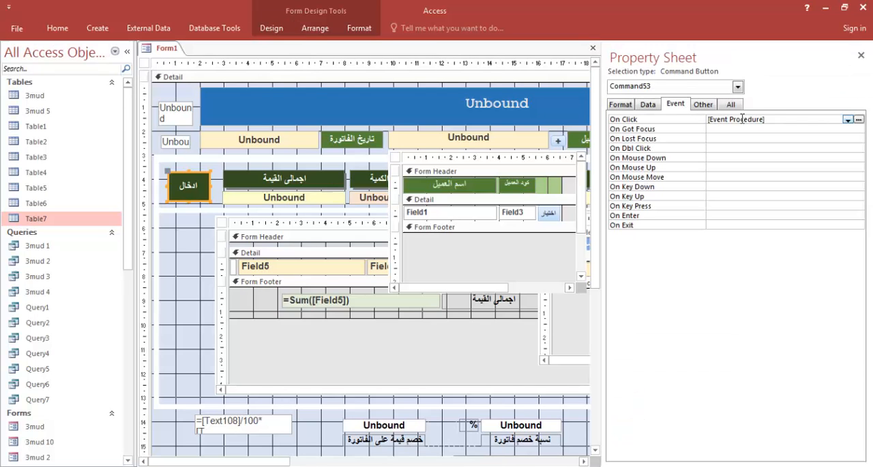
{"action": "left_click", "coordinate": [858, 120]}
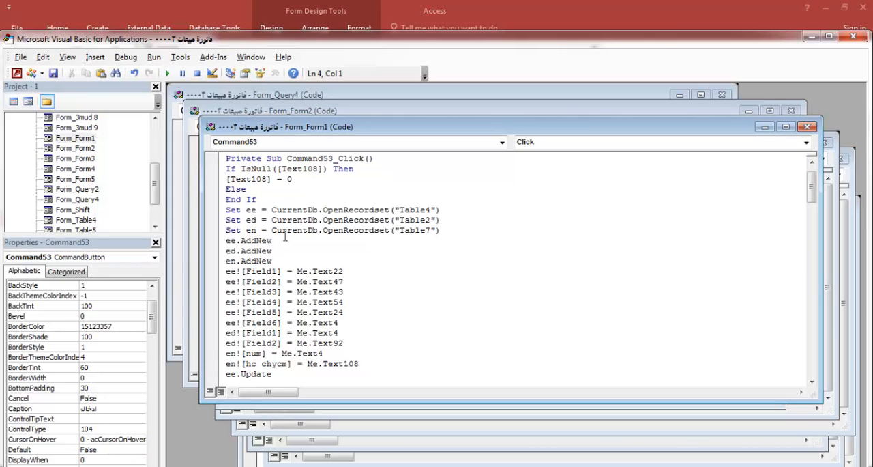
Examine the lines in the ادخال button's click procedure that write the num and hc chycm fields to Table7
{"action": "left_click_drag", "start_coordinate": [440, 228], "coordinate": [251, 229]}
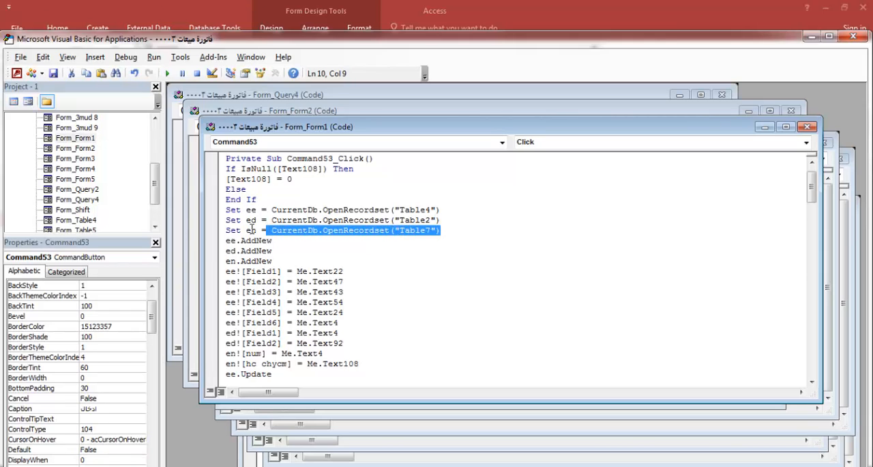
{"action": "double_click", "coordinate": [250, 230]}
{"action": "scroll", "coordinate": [218, 290], "scroll_direction": "down", "scroll_amount": 1}
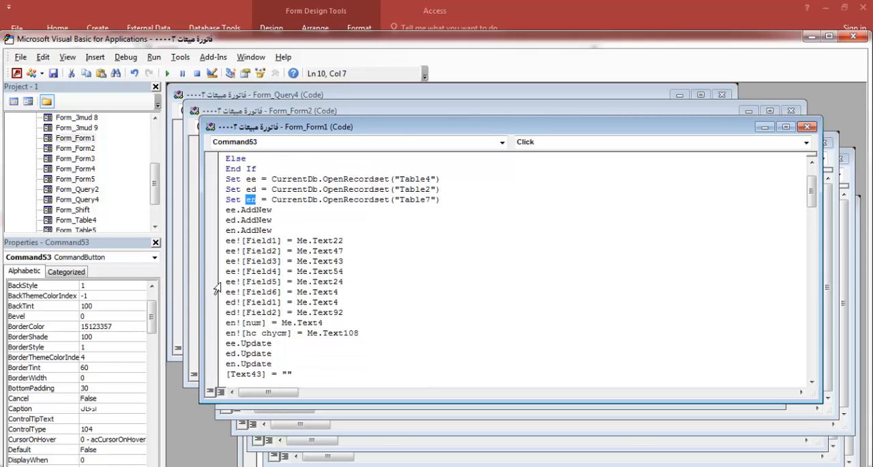
{"action": "scroll", "coordinate": [236, 306], "scroll_direction": "down", "scroll_amount": 1}
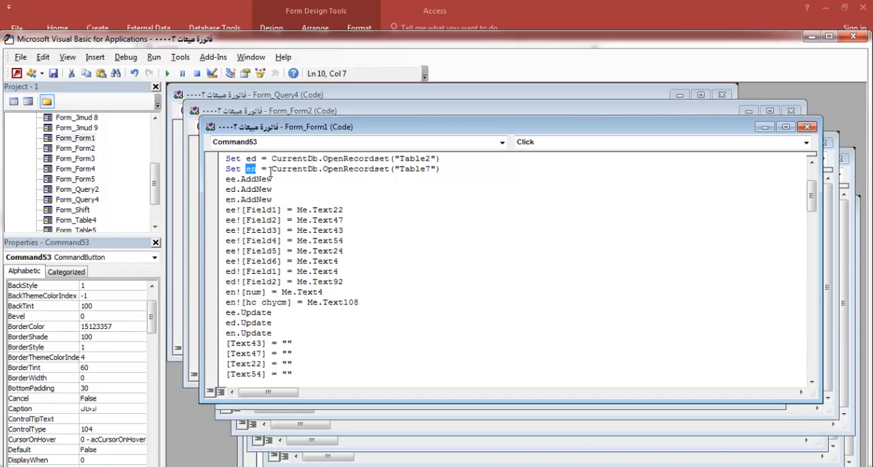
{"action": "left_click", "coordinate": [227, 199]}
{"action": "left_click_drag", "start_coordinate": [228, 200], "coordinate": [292, 196]}
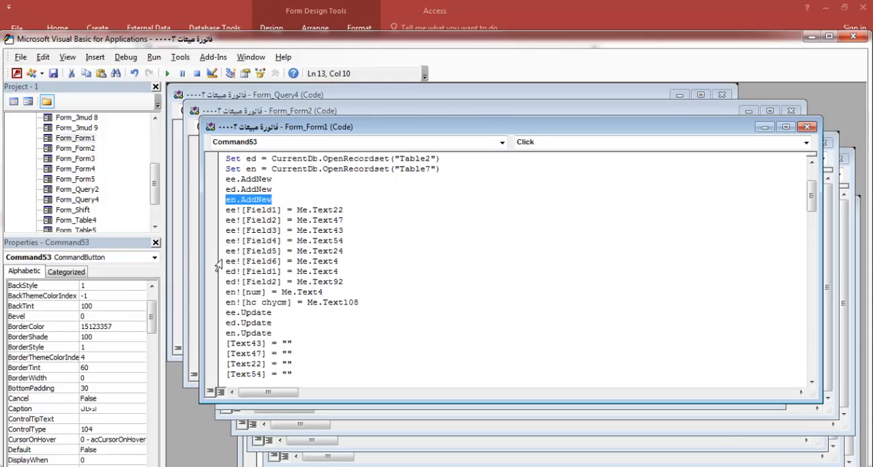
{"action": "left_click_drag", "start_coordinate": [226, 294], "coordinate": [309, 292]}
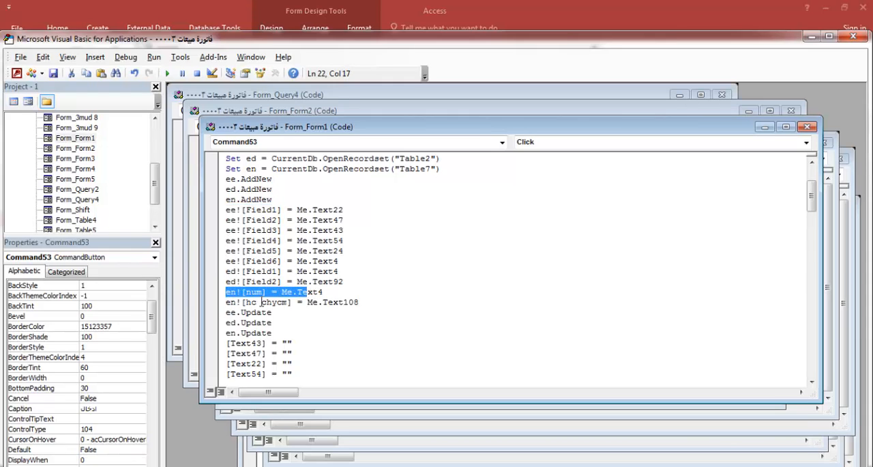
{"action": "left_click_drag", "start_coordinate": [361, 301], "coordinate": [226, 302]}
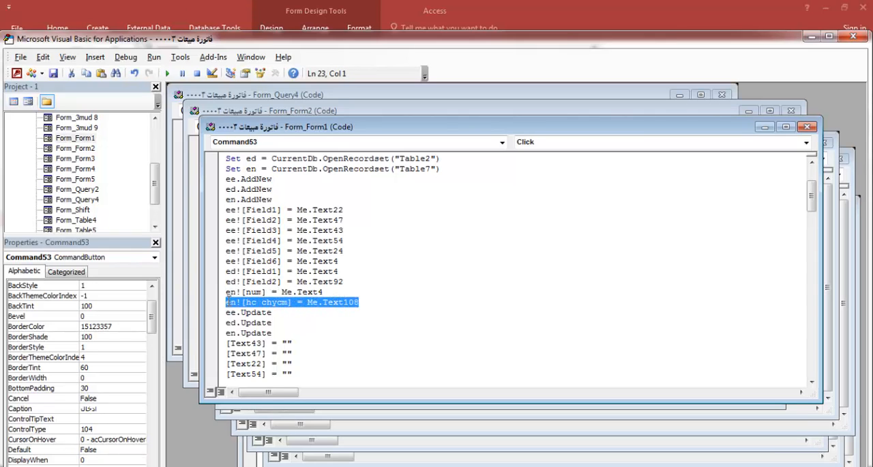
{"action": "left_click", "coordinate": [295, 310]}
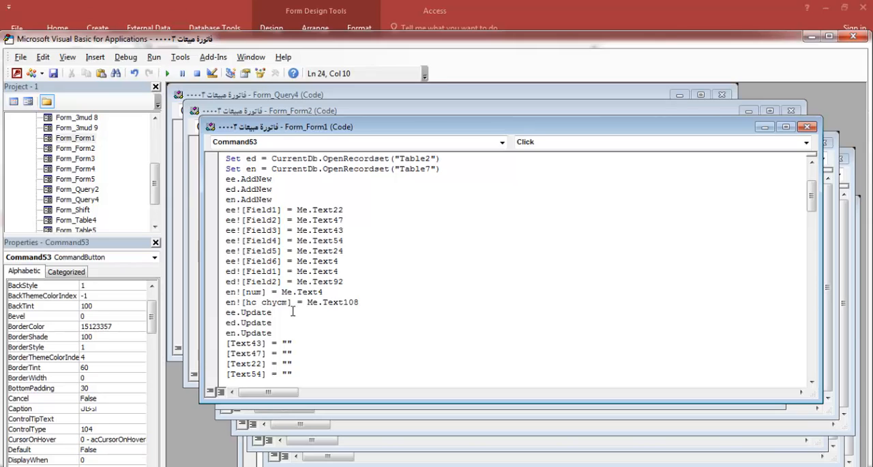
Copy the line en![hc chycm] = Me.Text108 into the Notepad notes below the OpenReport line, minimize Notepad and close the code editor
{"action": "left_click_drag", "start_coordinate": [360, 301], "coordinate": [228, 301]}
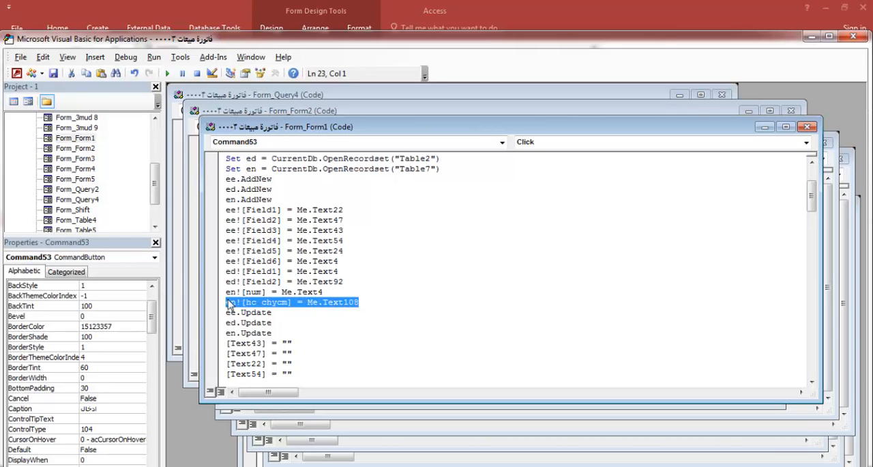
{"action": "left_click", "coordinate": [482, 465]}
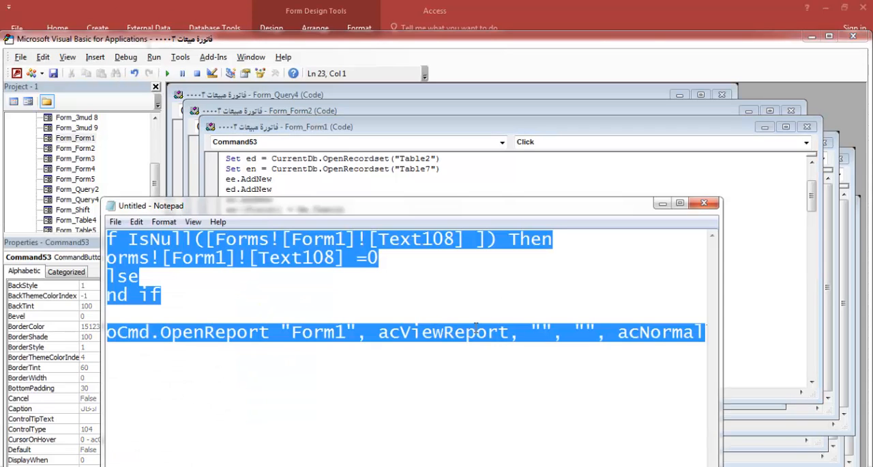
{"action": "left_click_drag", "start_coordinate": [509, 204], "coordinate": [504, 77]}
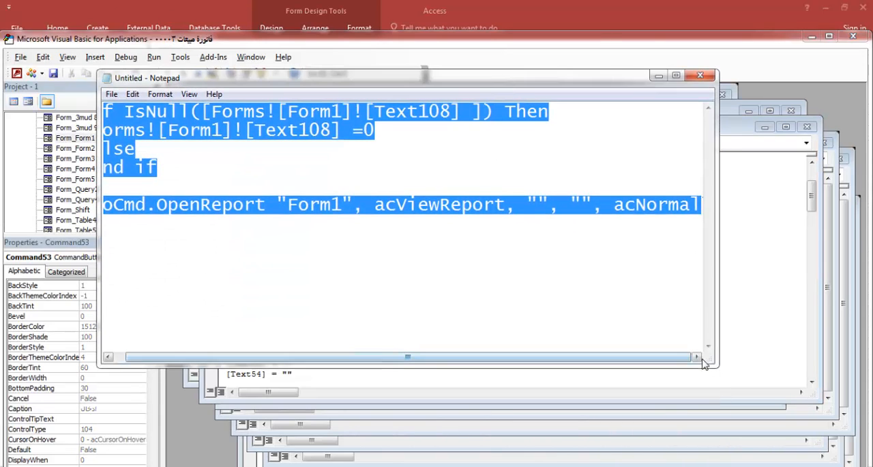
{"action": "left_click_drag", "start_coordinate": [704, 363], "coordinate": [817, 416]}
{"action": "left_click", "coordinate": [737, 204]}
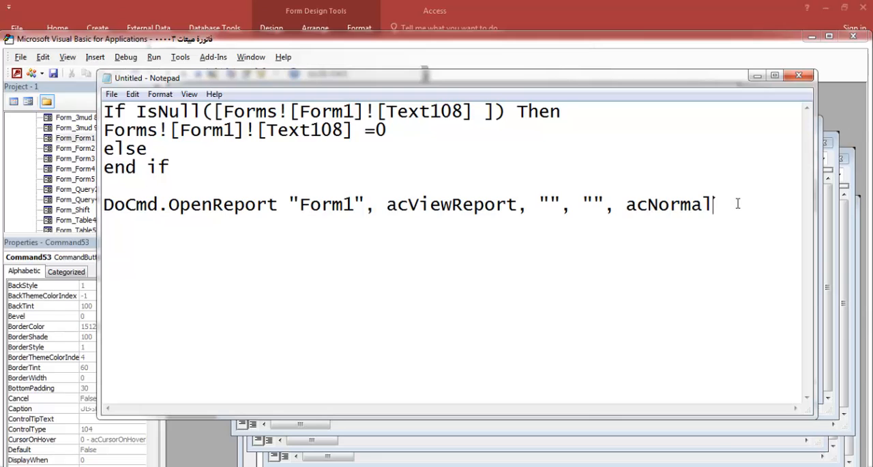
{"action": "key", "text": "Return"}
{"action": "key", "text": "Return"}
{"action": "key", "text": "Return"}
{"action": "type", "text": "en![hc chycm] = Me.Text108"}
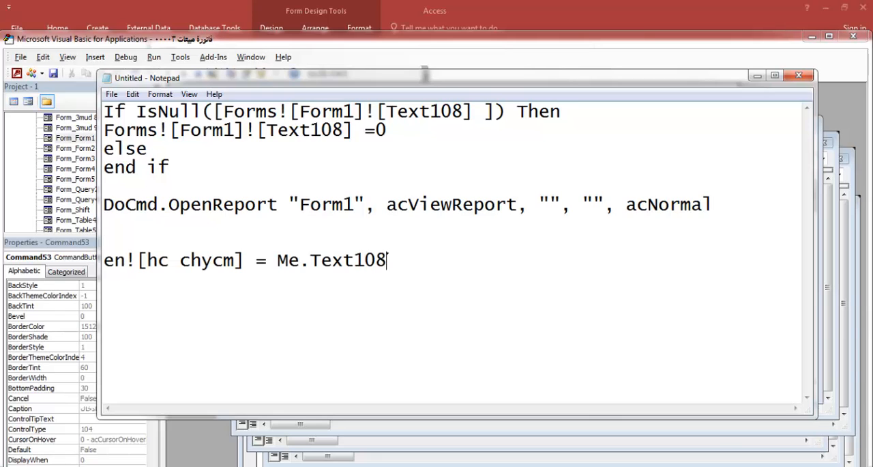
{"action": "left_click", "coordinate": [757, 76]}
{"action": "left_click", "coordinate": [852, 37]}
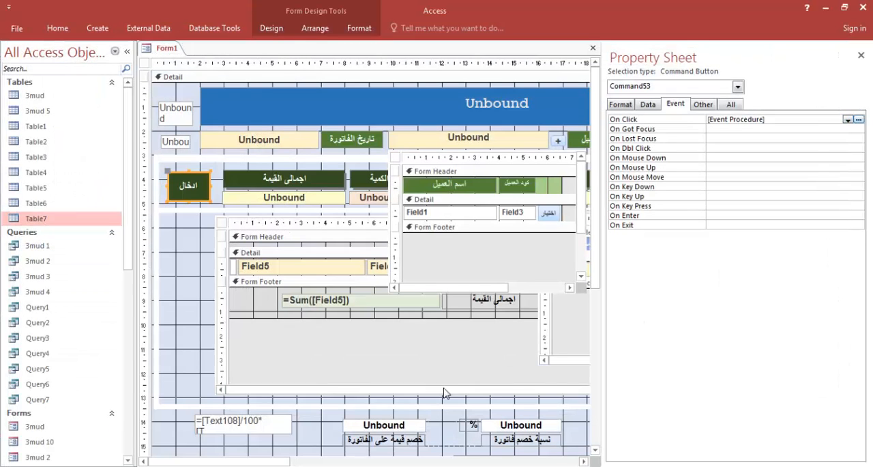
Copy the five lines that write to Table7 from the After Update procedure of the invoice discount percentage text box, Text108
{"action": "left_click", "coordinate": [507, 429]}
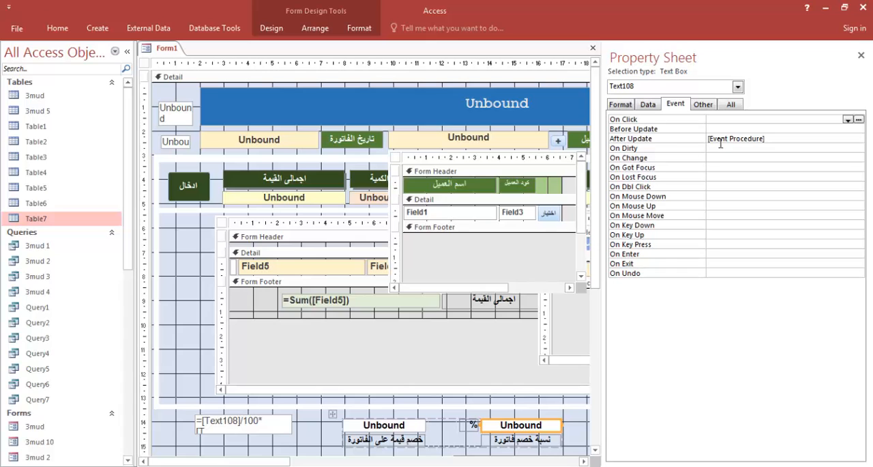
{"action": "left_click", "coordinate": [779, 138]}
{"action": "left_click", "coordinate": [856, 139]}
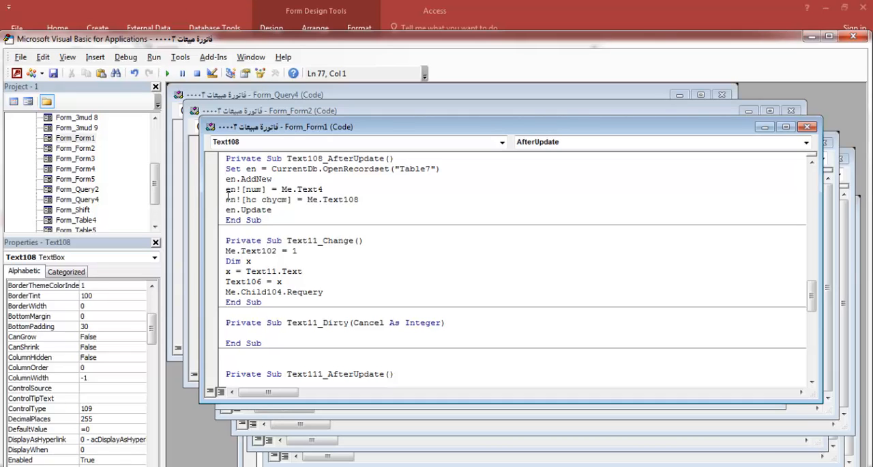
{"action": "left_click_drag", "start_coordinate": [276, 211], "coordinate": [227, 168]}
{"action": "key", "text": "ctrl+c"}
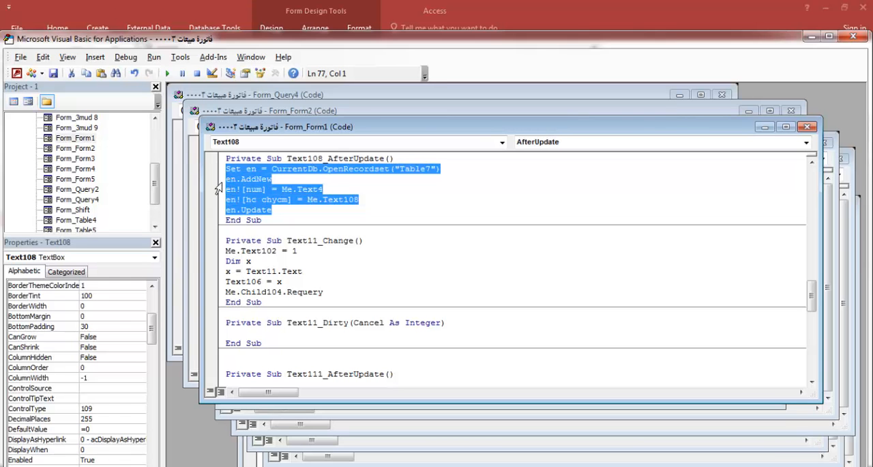
{"action": "left_click", "coordinate": [853, 38]}
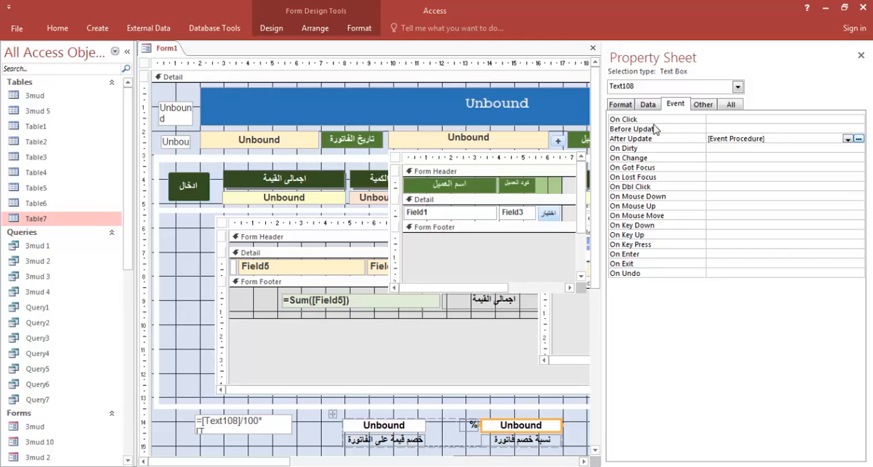
Create a Before Update event procedure for Text108 with the Code Builder and paste the copied Table7 code into it
{"action": "left_click", "coordinate": [736, 129]}
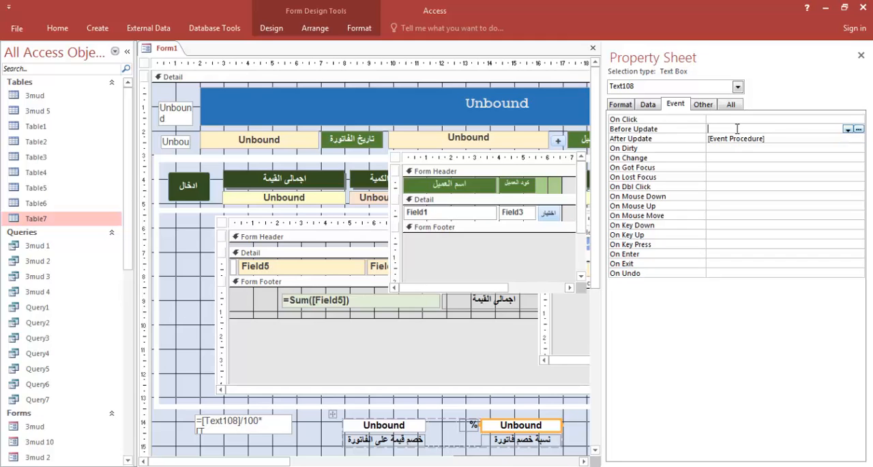
{"action": "left_click", "coordinate": [858, 129]}
{"action": "left_click", "coordinate": [380, 136]}
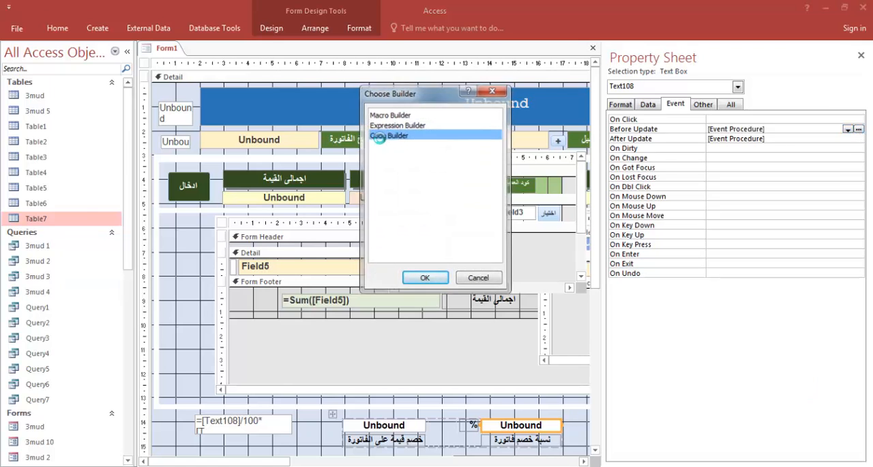
{"action": "double_click", "coordinate": [380, 136]}
{"action": "key", "text": "ctrl+v"}
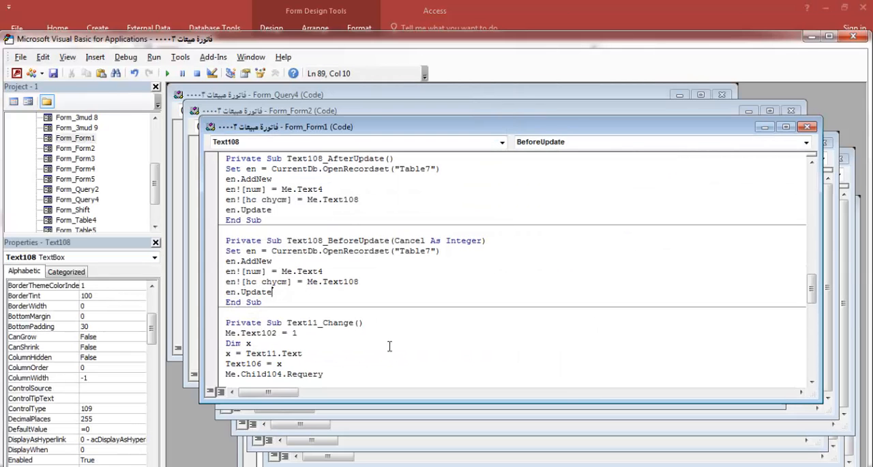
{"action": "left_click", "coordinate": [405, 352]}
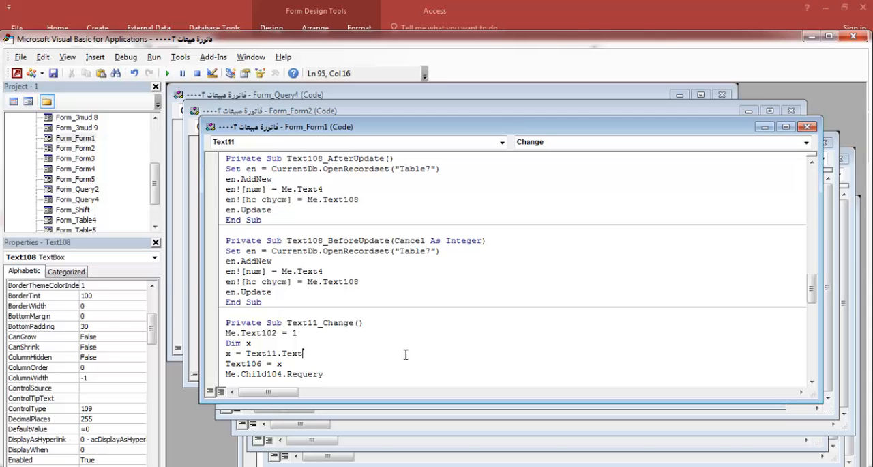
{"action": "left_click", "coordinate": [853, 36]}
Close the property sheet and close Form1, saving its changes
{"action": "left_click", "coordinate": [861, 54]}
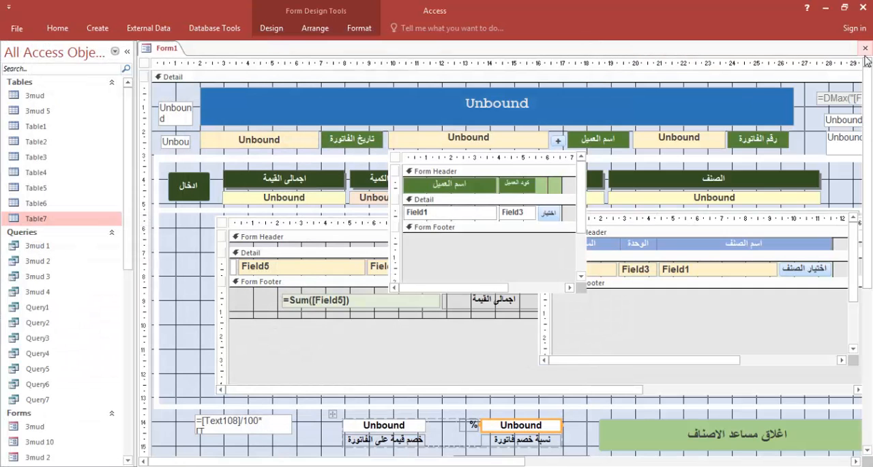
{"action": "left_click", "coordinate": [865, 47]}
{"action": "key", "text": "Return"}
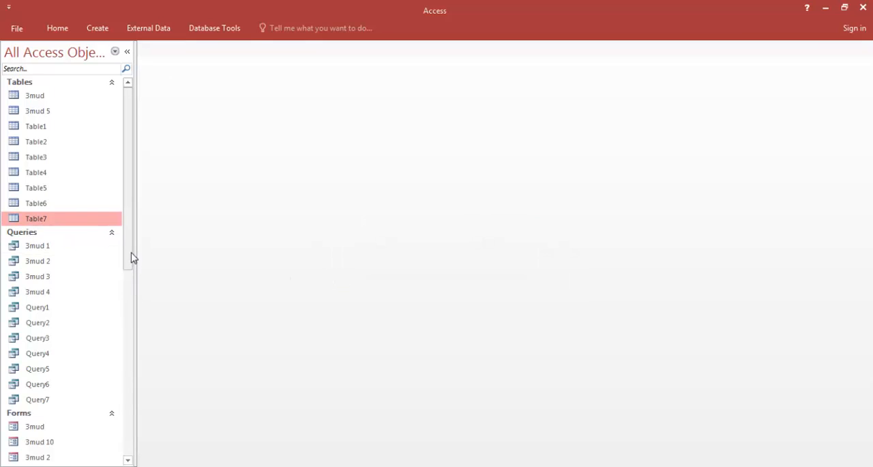
Reopen Form1 in Form View, preview the report of the empty invoice and close the preview
{"action": "left_click_drag", "start_coordinate": [132, 255], "coordinate": [109, 372]}
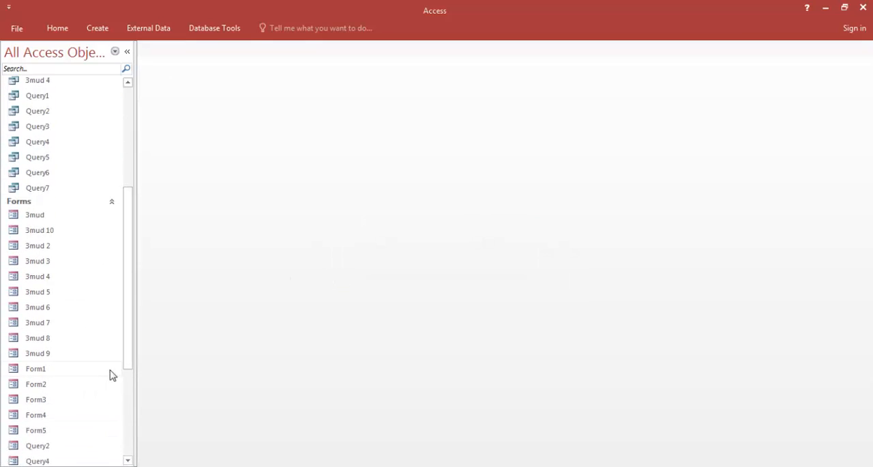
{"action": "double_click", "coordinate": [35, 372]}
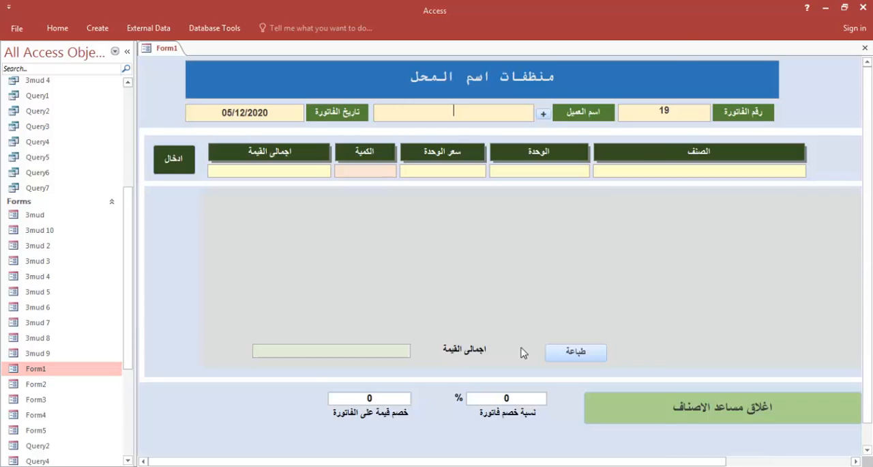
{"action": "left_click", "coordinate": [574, 351]}
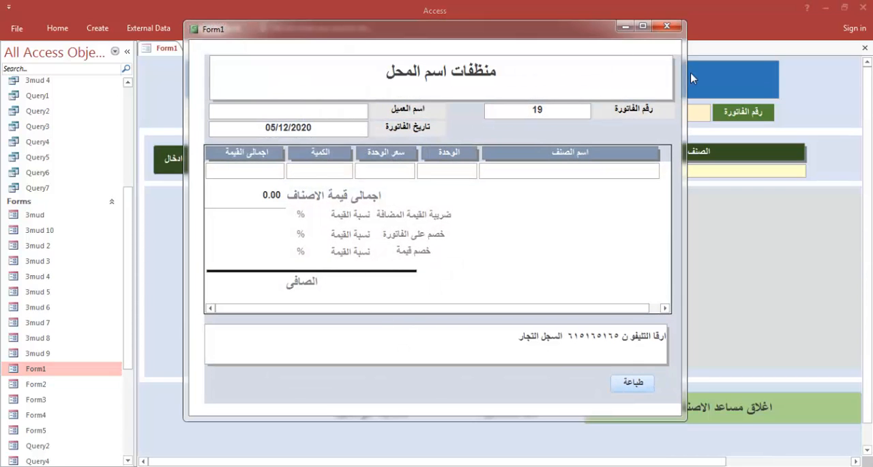
{"action": "left_click", "coordinate": [666, 26]}
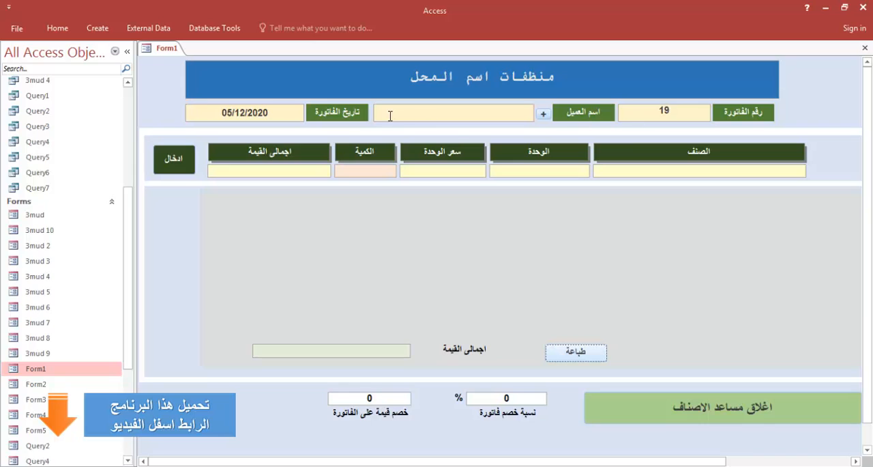
Add the item معطر سائل with quantity 15 to the invoice
{"action": "left_click", "coordinate": [692, 171]}
{"action": "type", "text": "d"}
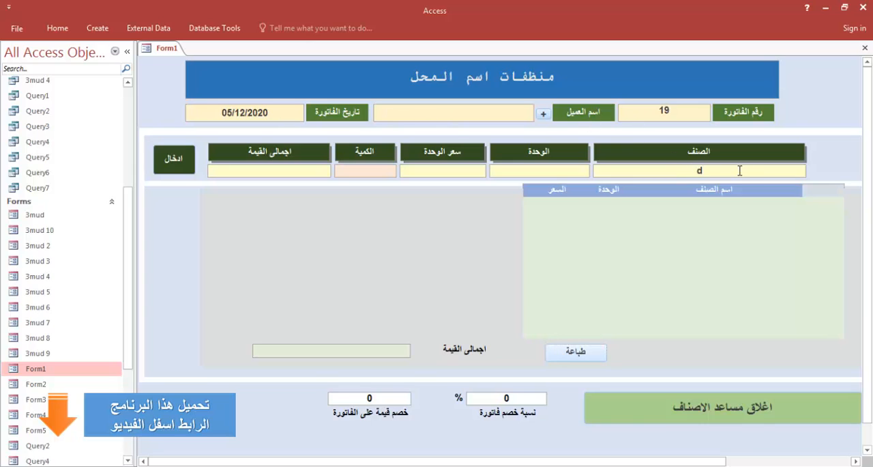
{"action": "key", "text": "BackSpace"}
{"action": "left_click", "coordinate": [764, 236]}
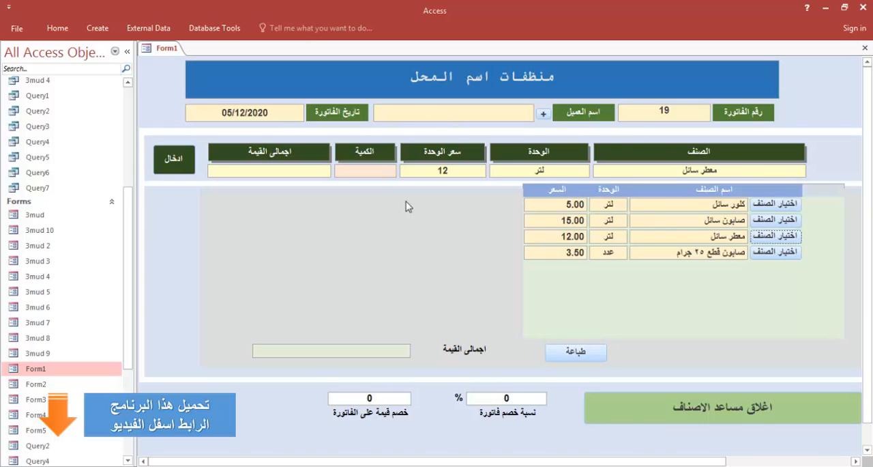
{"action": "type", "text": "15"}
{"action": "left_click", "coordinate": [174, 158]}
Preview the invoice report, clear the invoice discount percentage, preview the report again and close it
{"action": "left_click", "coordinate": [575, 352]}
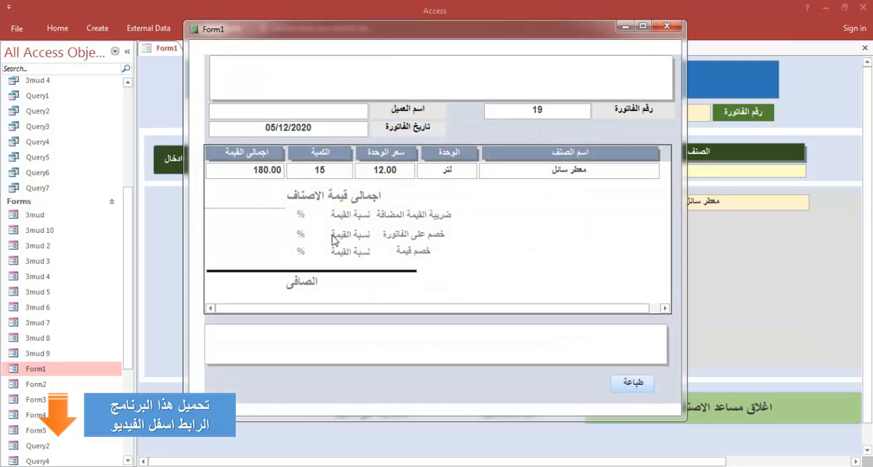
{"action": "left_click", "coordinate": [668, 26]}
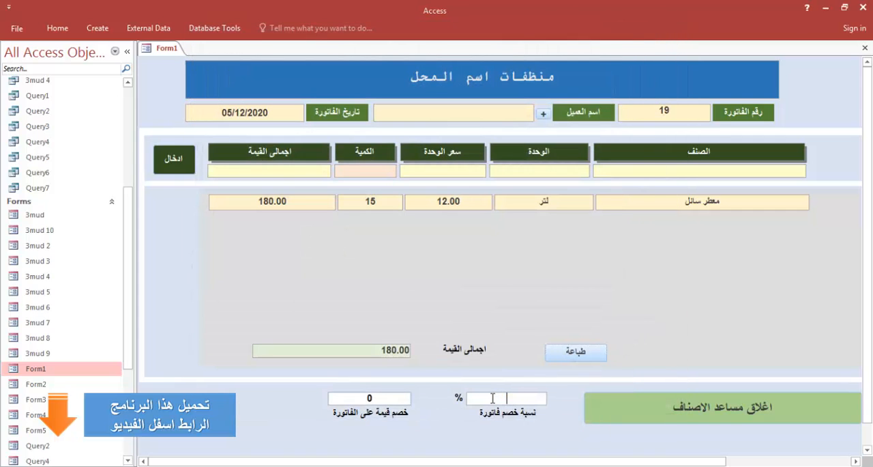
{"action": "left_click", "coordinate": [567, 353]}
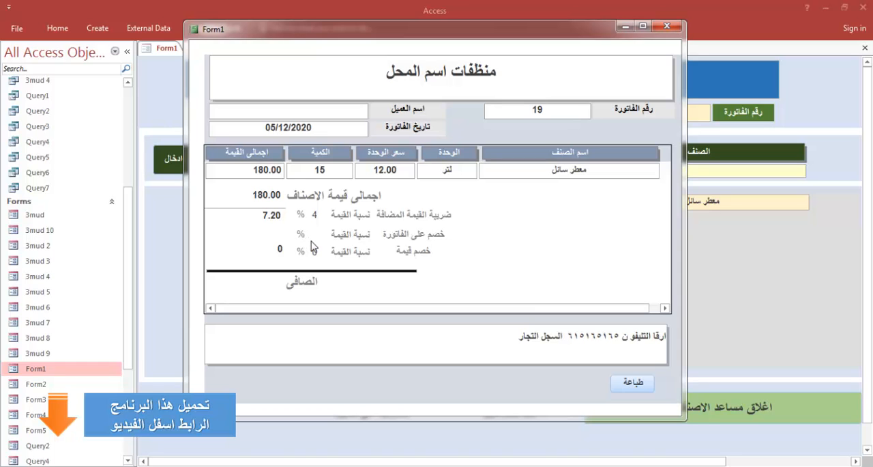
{"action": "left_click", "coordinate": [665, 27]}
Check the hc chycm values in the last records of Table7 and close the table
{"action": "scroll", "coordinate": [117, 219], "scroll_direction": "up", "scroll_amount": 5}
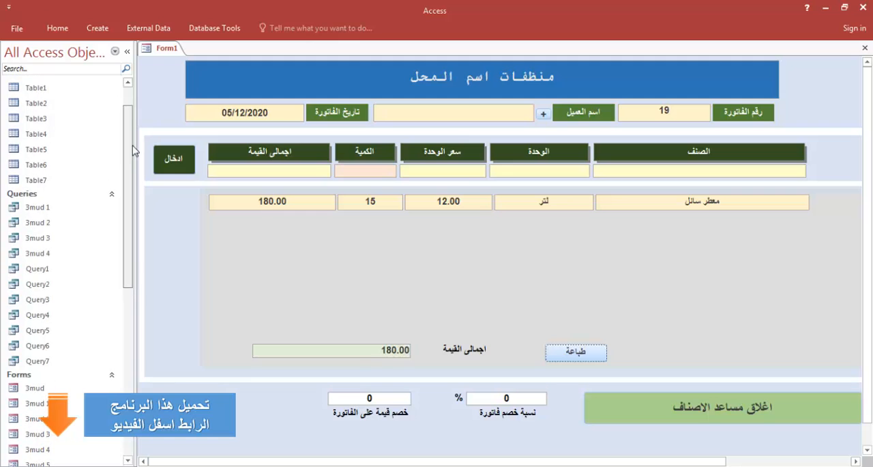
{"action": "double_click", "coordinate": [102, 179]}
{"action": "scroll", "coordinate": [287, 262], "scroll_direction": "down", "scroll_amount": 10}
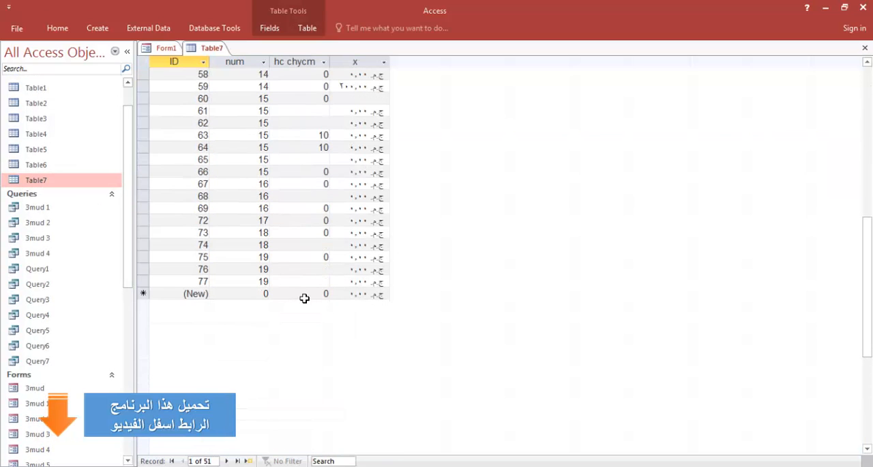
{"action": "right_click", "coordinate": [220, 51]}
{"action": "left_click", "coordinate": [229, 75]}
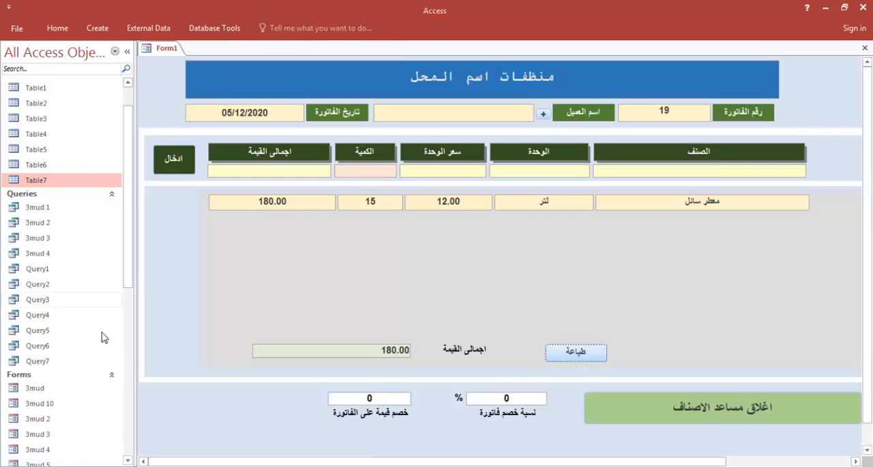
Open Form1 in Design View
{"action": "left_click_drag", "start_coordinate": [130, 278], "coordinate": [127, 398]}
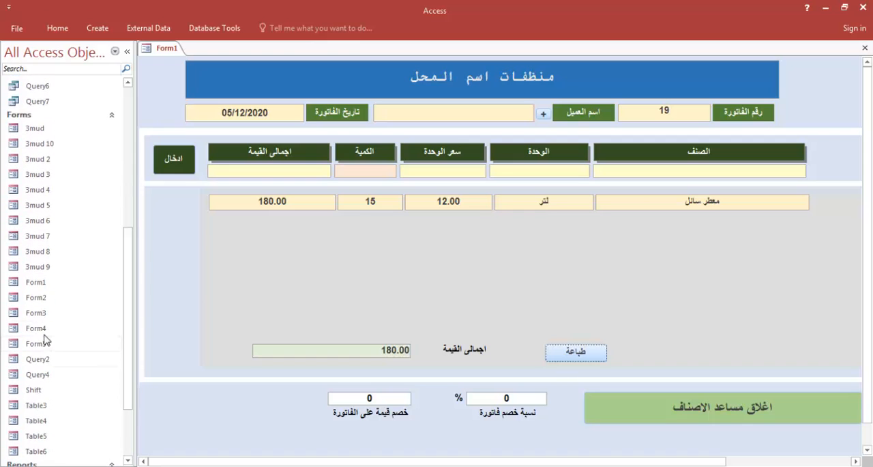
{"action": "right_click", "coordinate": [26, 283]}
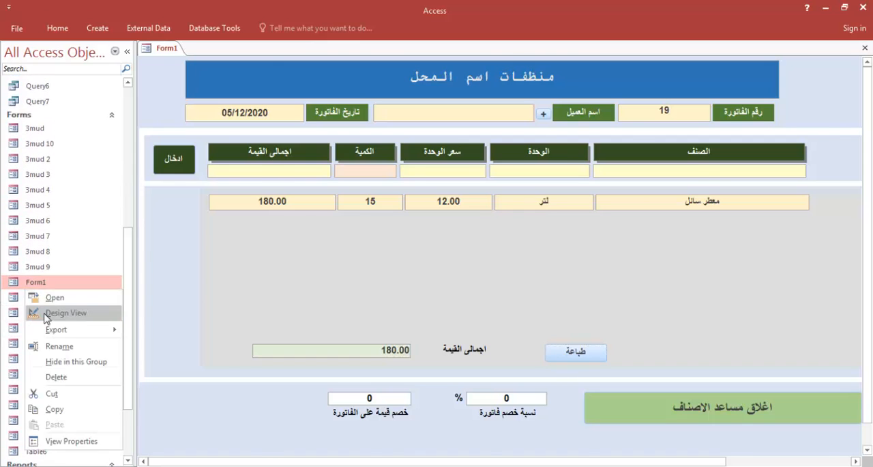
{"action": "left_click", "coordinate": [42, 313]}
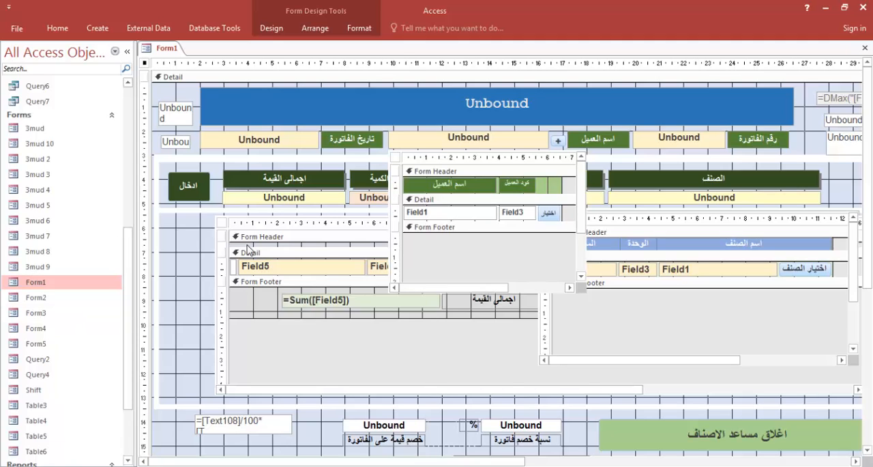
Show the event properties of the طباعة button in the invoice items subform's footer
{"action": "left_click", "coordinate": [418, 386]}
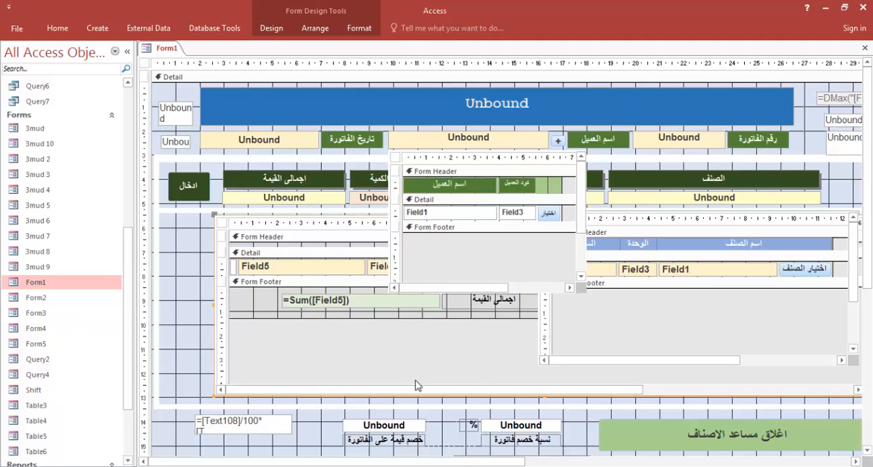
{"action": "left_click_drag", "start_coordinate": [379, 392], "coordinate": [508, 390]}
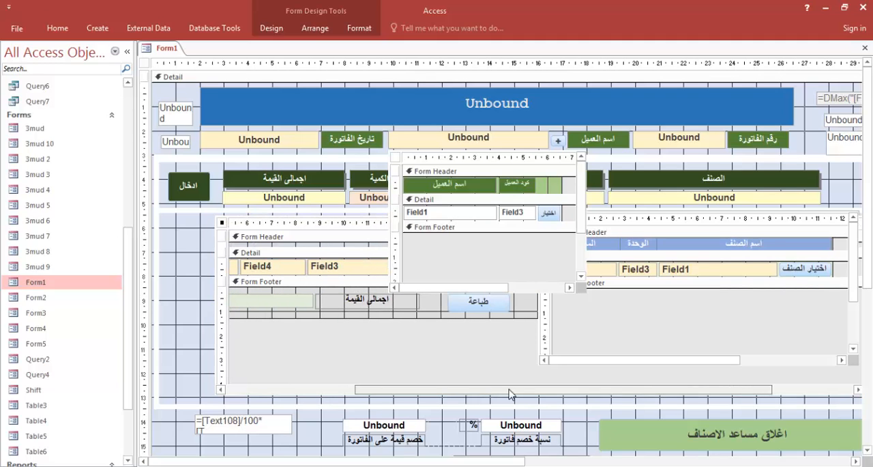
{"action": "left_click", "coordinate": [479, 307]}
{"action": "left_click", "coordinate": [480, 307]}
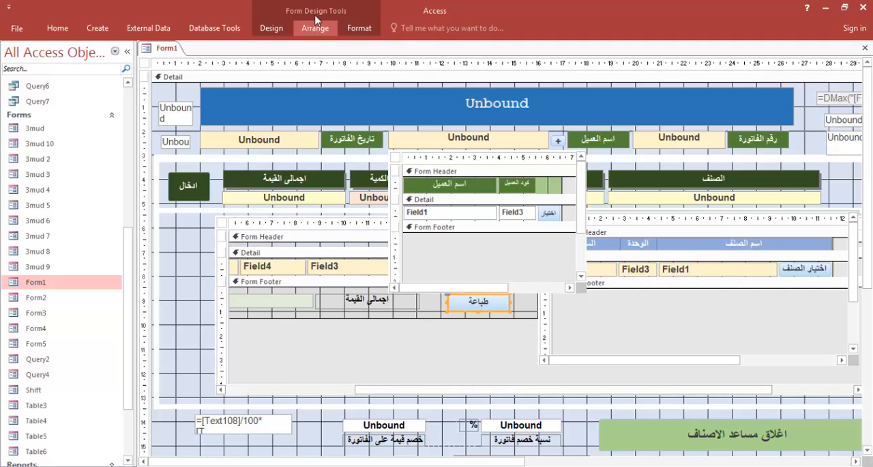
{"action": "left_click", "coordinate": [272, 28]}
{"action": "left_click", "coordinate": [648, 62]}
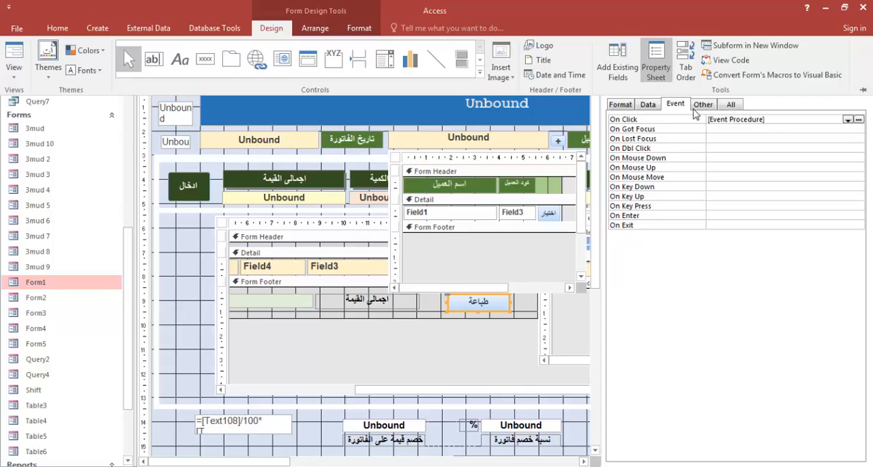
{"action": "left_click", "coordinate": [781, 120]}
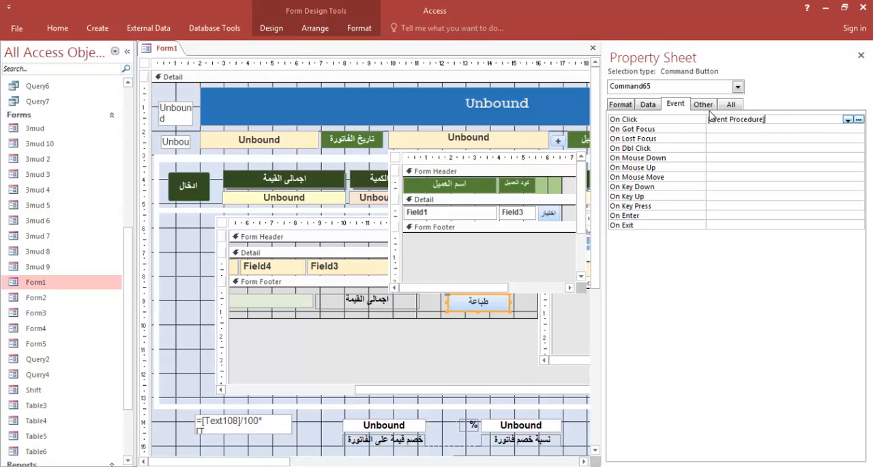
{"action": "left_click", "coordinate": [648, 104]}
{"action": "left_click", "coordinate": [675, 104]}
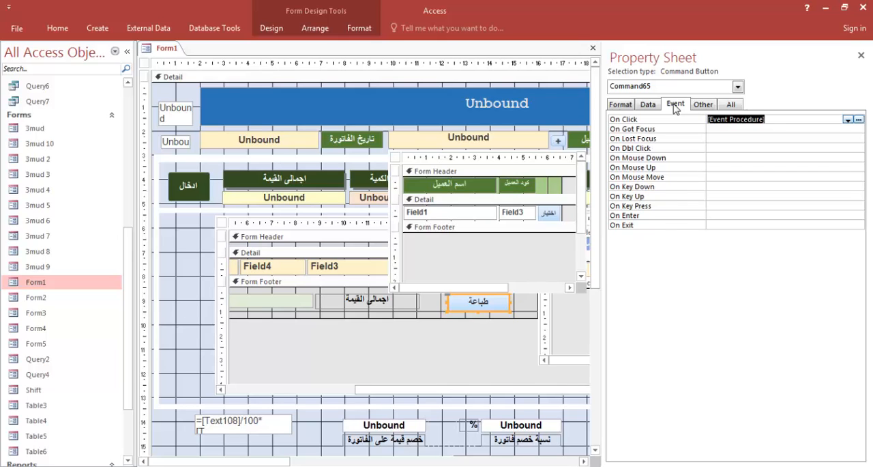
Remove the Before Update event procedure from the نسبة خصم فاتورة text box and open its After Update code
{"action": "left_click", "coordinate": [540, 426]}
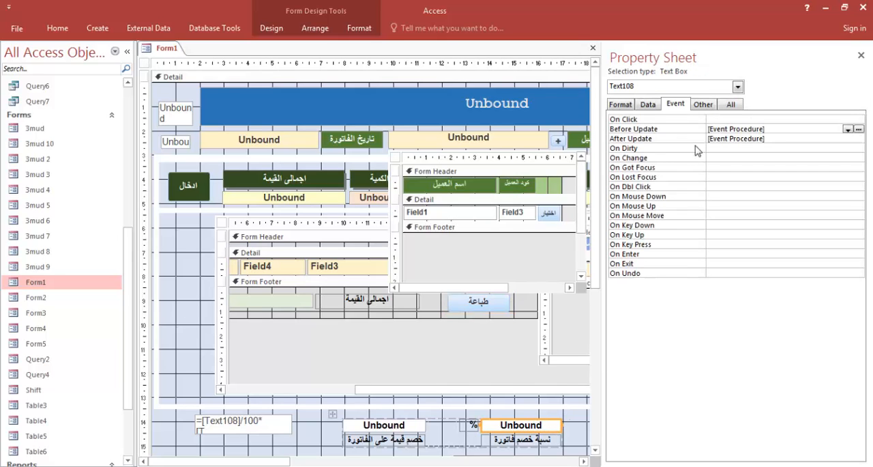
{"action": "left_click_drag", "start_coordinate": [772, 129], "coordinate": [705, 131]}
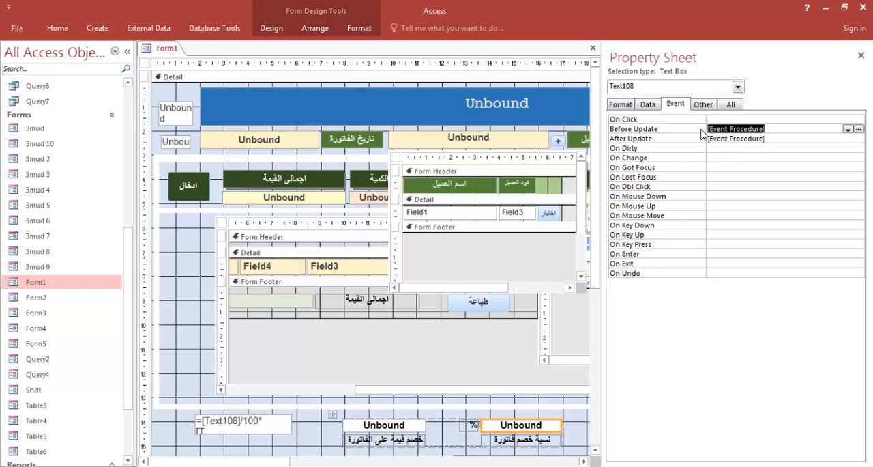
{"action": "key", "text": "Delete"}
{"action": "left_click", "coordinate": [763, 139]}
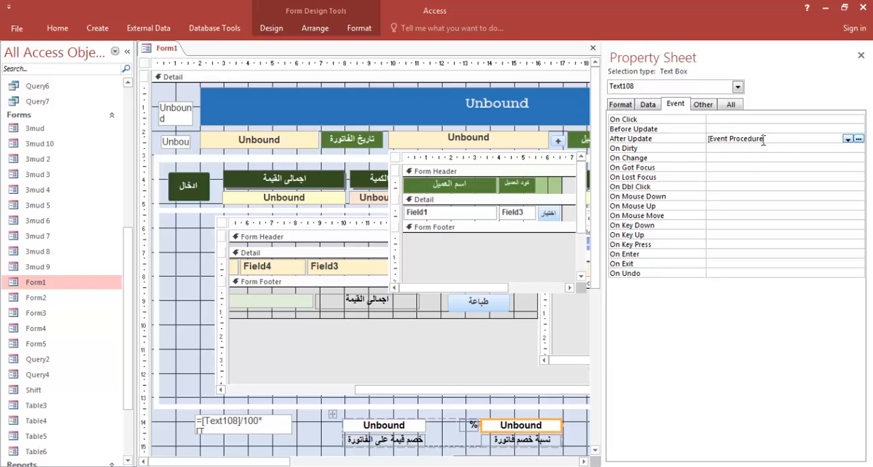
{"action": "left_click", "coordinate": [859, 139]}
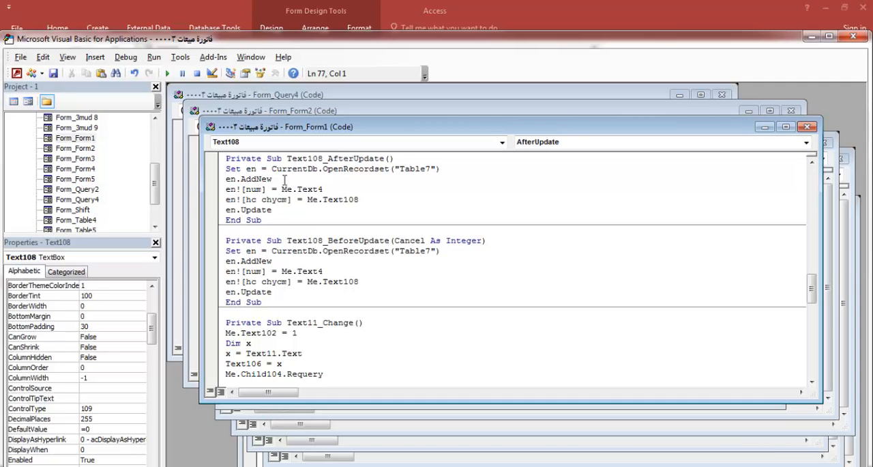
Add the line If IsNull([Forms![Form1]![Text108] ]) Then from the Notepad notes below the Table7 recordset line in Text108_AfterUpdate
{"action": "left_click", "coordinate": [452, 172]}
{"action": "key", "text": "Return"}
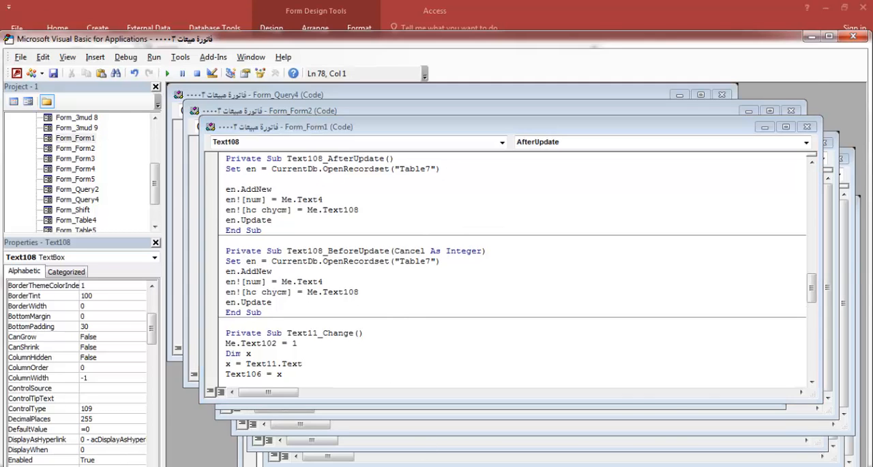
{"action": "key", "text": "alt+Tab"}
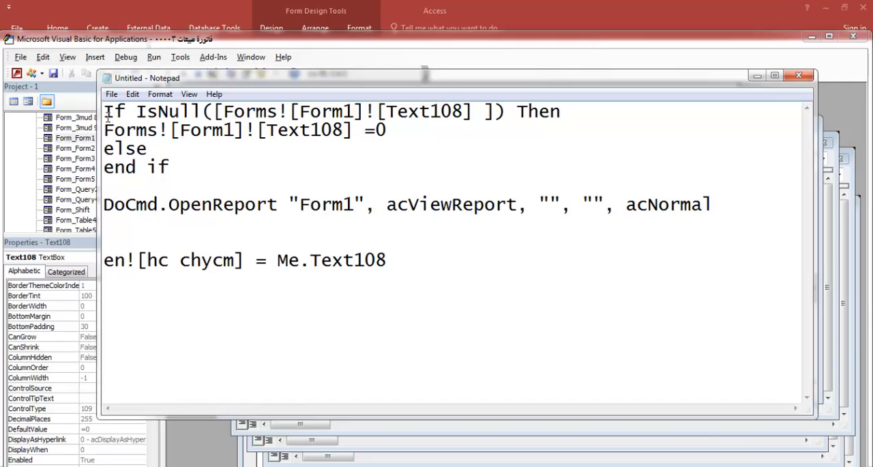
{"action": "left_click_drag", "start_coordinate": [103, 111], "coordinate": [564, 113]}
{"action": "key", "text": "ctrl+c"}
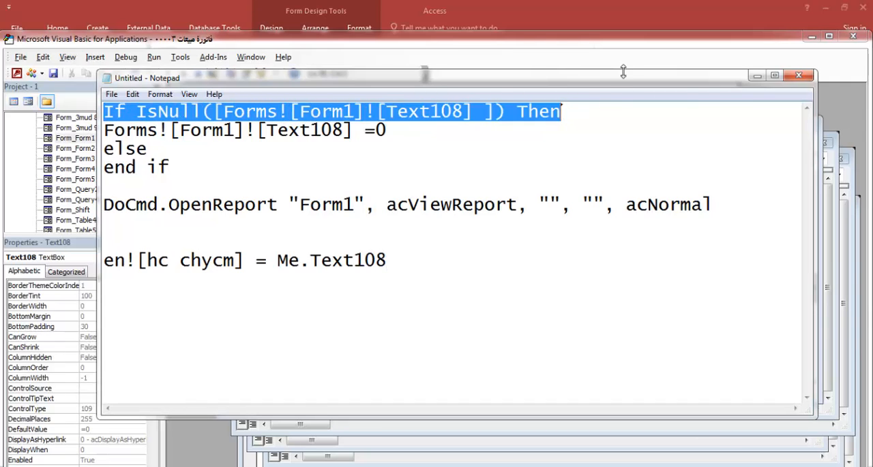
{"action": "left_click", "coordinate": [607, 59]}
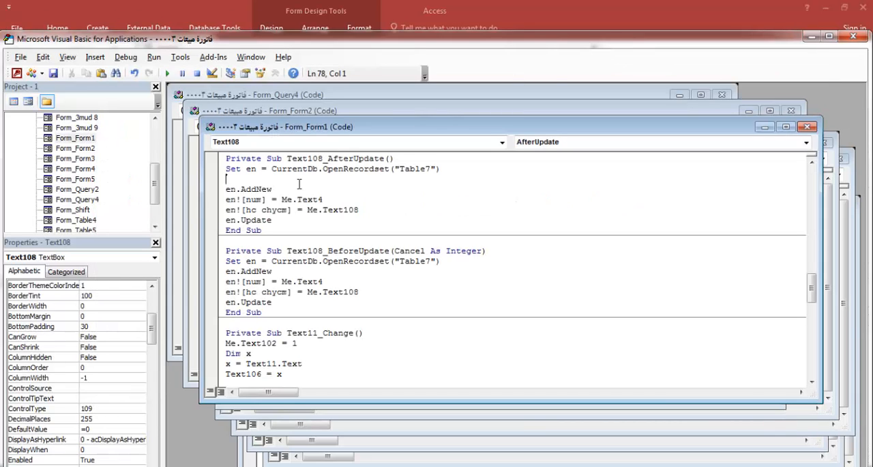
{"action": "key", "text": "ctrl+v"}
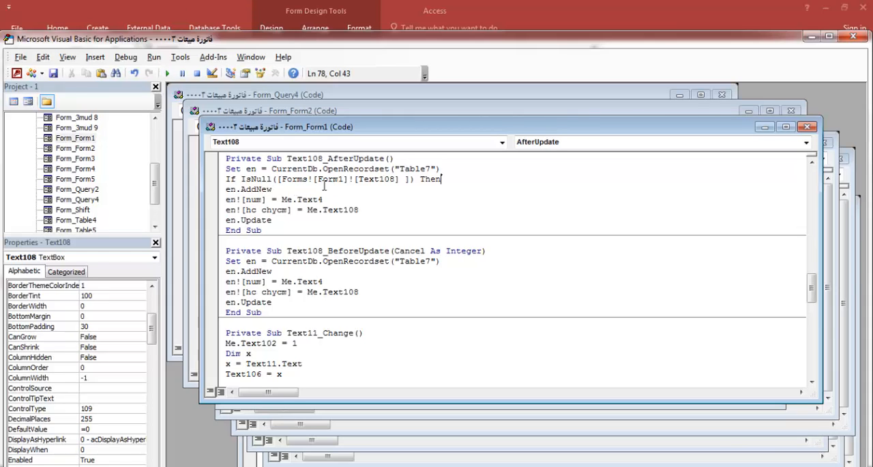
Make the en![hc chycm] line in Text108_AfterUpdate assign 0 instead of Me.Text108
{"action": "left_click", "coordinate": [251, 192]}
{"action": "left_click_drag", "start_coordinate": [307, 210], "coordinate": [365, 209]}
{"action": "type", "text": "0"}
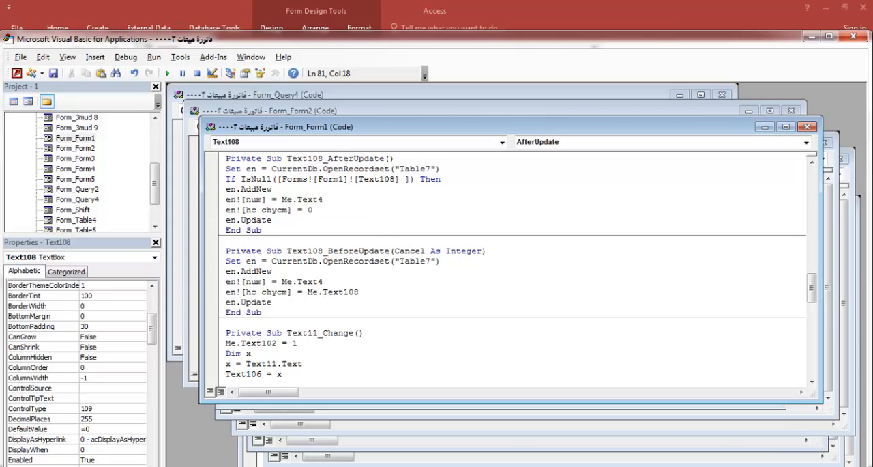
Add an Else branch after en.Update in Text108_AfterUpdate, containing a copy of the four lines from en.AddNew to en.Update
{"action": "left_click", "coordinate": [382, 235]}
{"action": "left_click", "coordinate": [286, 216]}
{"action": "key", "text": "Return"}
{"action": "type", "text": "else"}
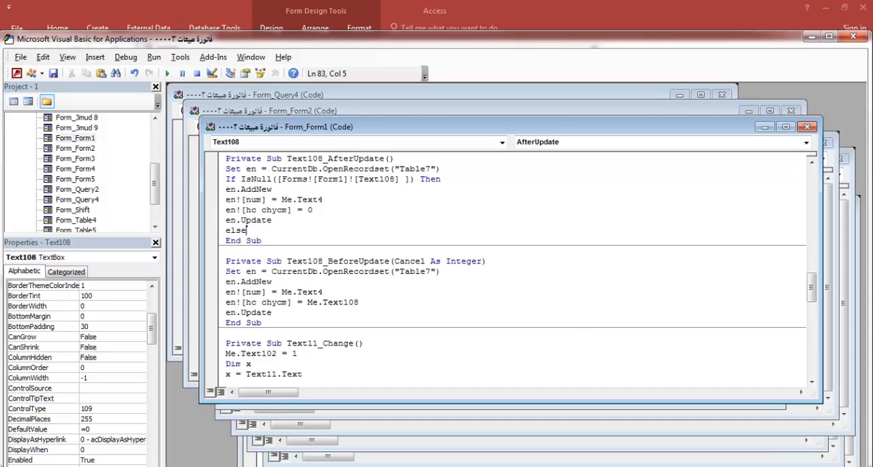
{"action": "key", "text": "Return"}
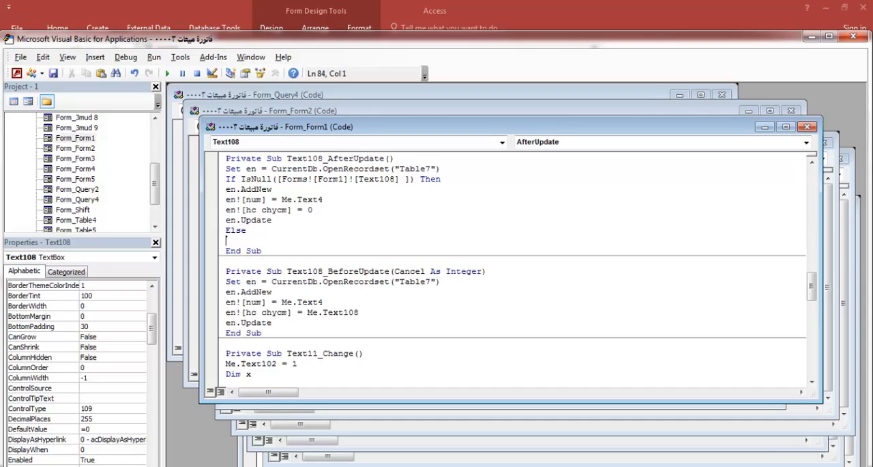
{"action": "left_click", "coordinate": [272, 220]}
{"action": "left_click_drag", "start_coordinate": [273, 220], "coordinate": [225, 189]}
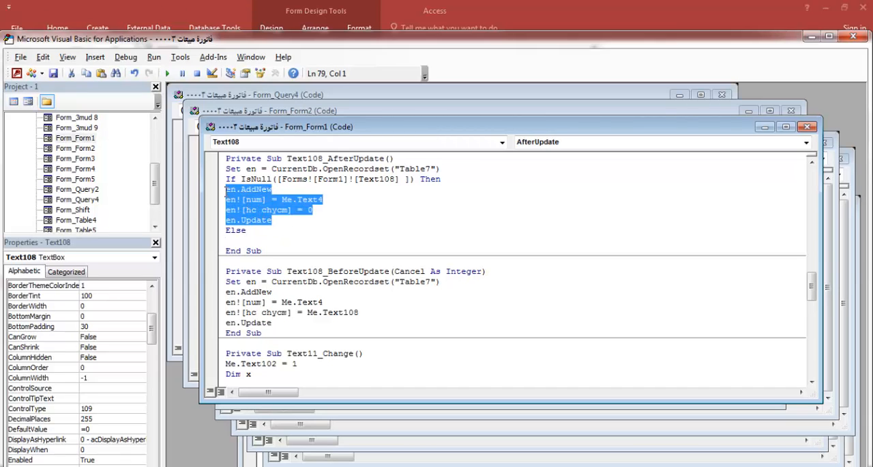
{"action": "key", "text": "ctrl+c"}
{"action": "left_click", "coordinate": [242, 240]}
{"action": "key", "text": "ctrl+v"}
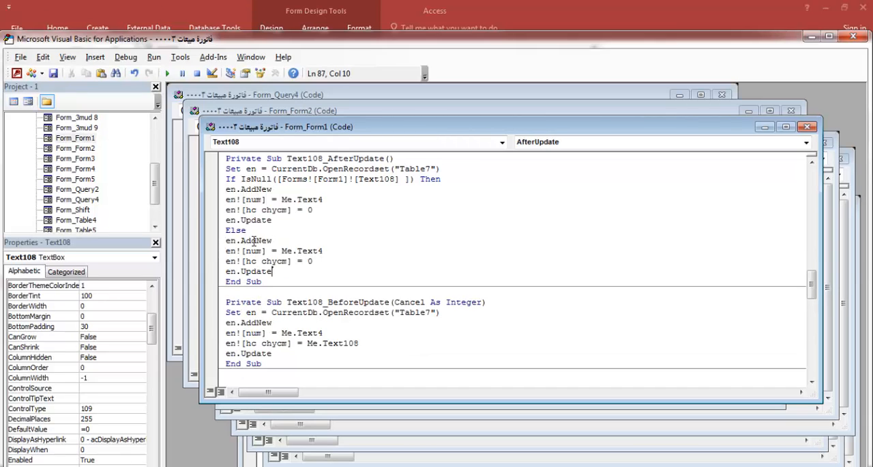
Change the en![hc chycm] assignment in the Else branch to Me.Text108
{"action": "left_click_drag", "start_coordinate": [308, 261], "coordinate": [316, 262]}
{"action": "type", "text": "me.t"}
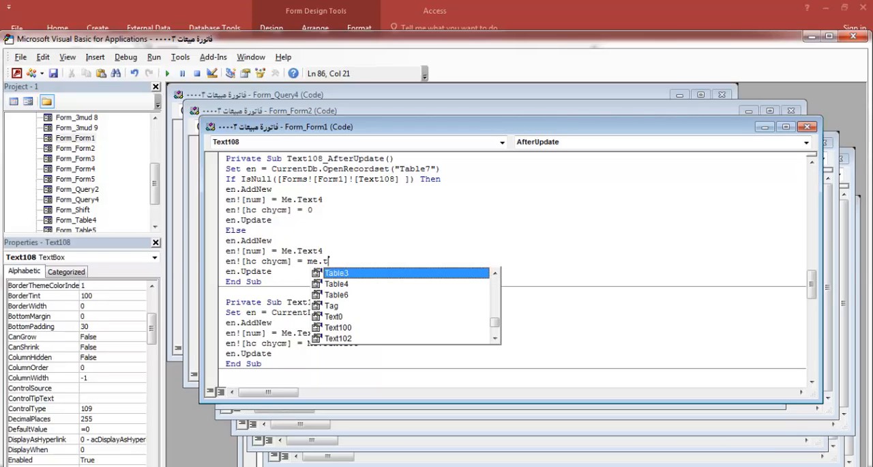
{"action": "type", "text": "ext"}
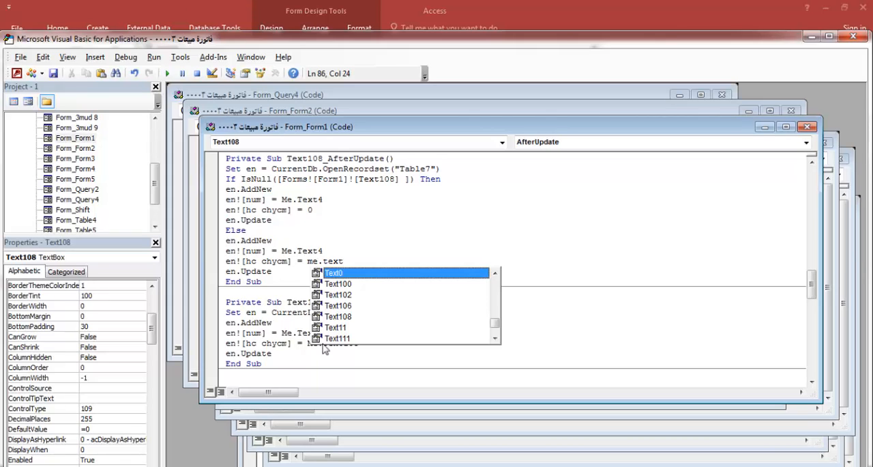
{"action": "double_click", "coordinate": [345, 316]}
{"action": "left_click", "coordinate": [486, 371]}
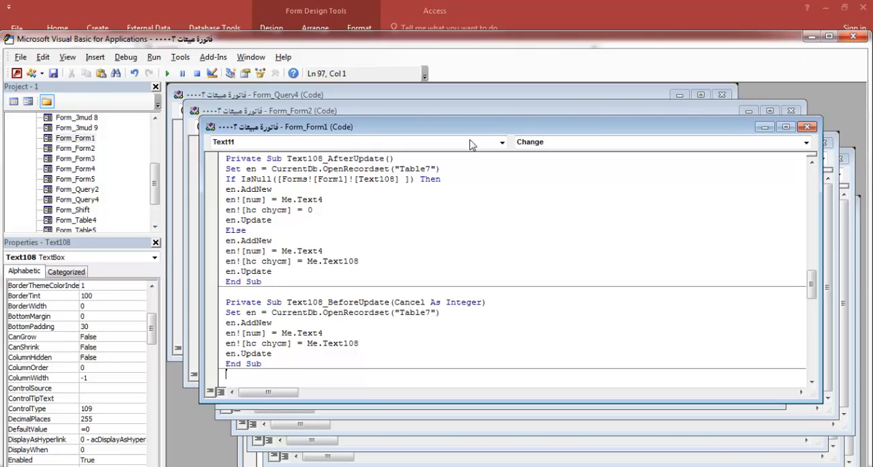
Close the conditional block in Text108_AfterUpdate with End If after the last en.Update line
{"action": "left_click", "coordinate": [278, 270]}
{"action": "key", "text": "Return"}
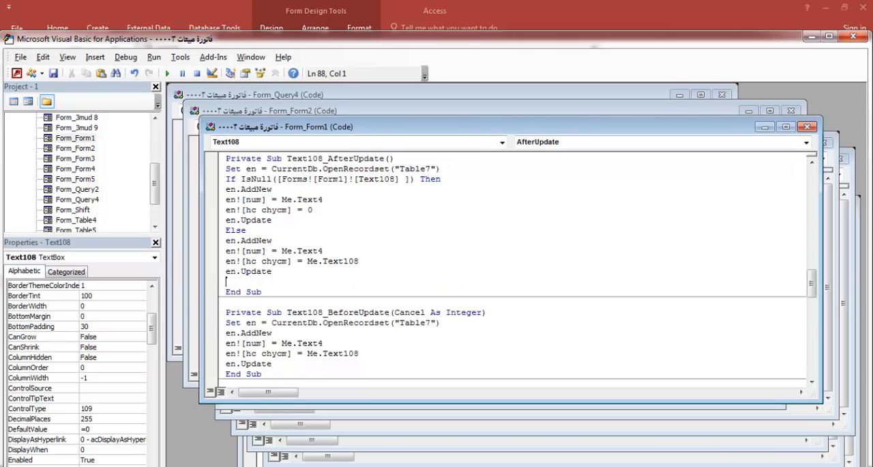
{"action": "type", "text": "end if"}
{"action": "left_click", "coordinate": [494, 324]}
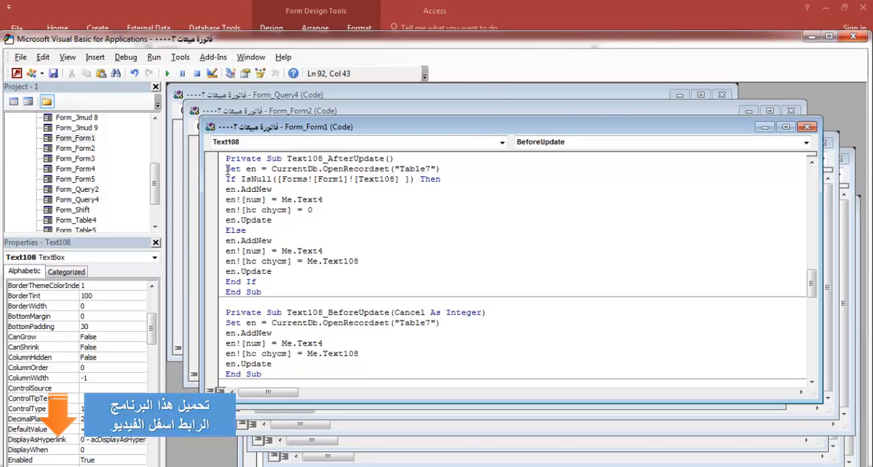
Review the Text108_AfterUpdate code: the Table7 recordset line, the IsNull condition and the record-adding lines of both branches
{"action": "left_click_drag", "start_coordinate": [227, 168], "coordinate": [241, 169]}
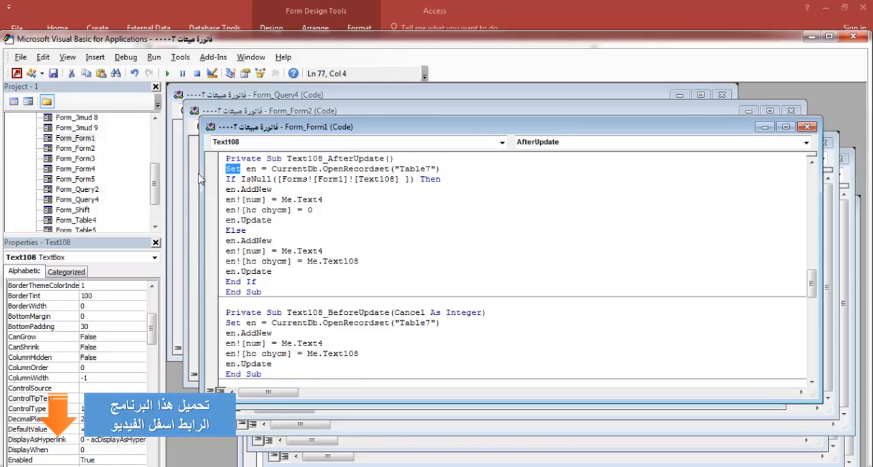
{"action": "left_click", "coordinate": [236, 168]}
{"action": "left_click", "coordinate": [227, 168]}
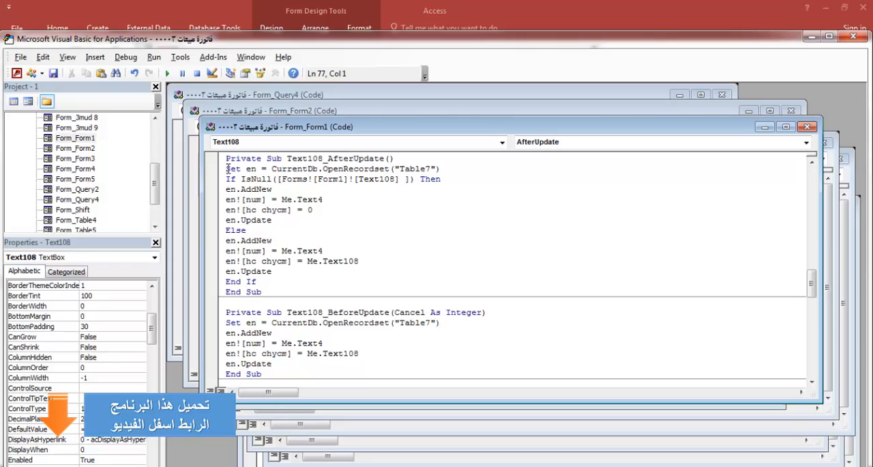
{"action": "left_click_drag", "start_coordinate": [227, 169], "coordinate": [448, 167]}
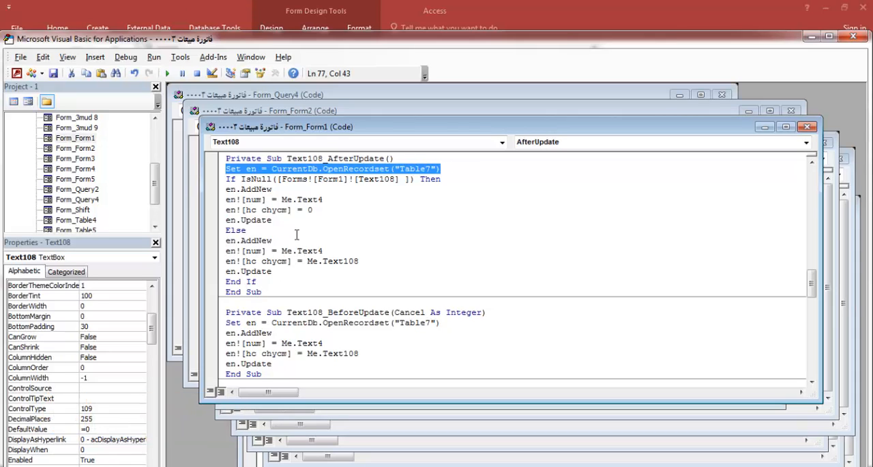
{"action": "left_click", "coordinate": [272, 169]}
{"action": "left_click", "coordinate": [228, 168]}
{"action": "left_click_drag", "start_coordinate": [227, 168], "coordinate": [438, 172]}
{"action": "left_click_drag", "start_coordinate": [228, 179], "coordinate": [426, 183]}
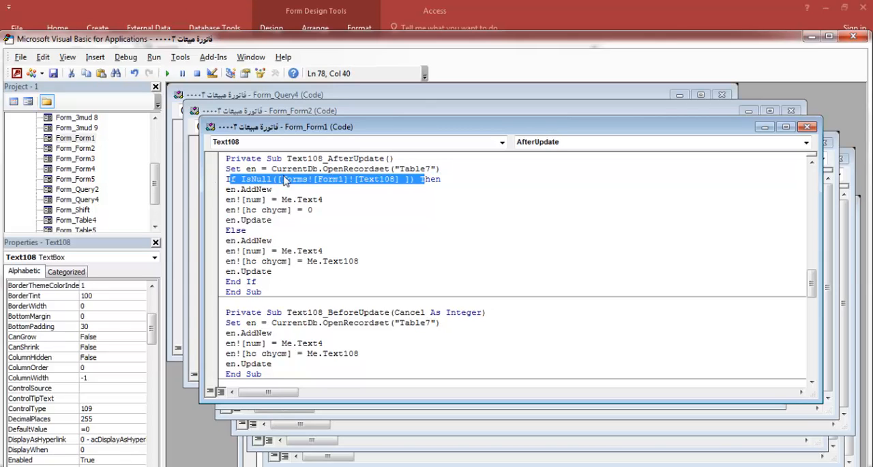
{"action": "double_click", "coordinate": [253, 169]}
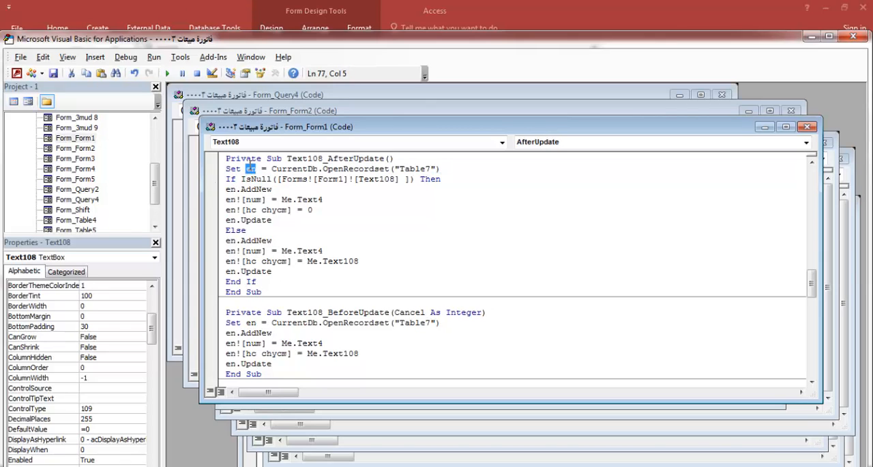
{"action": "double_click", "coordinate": [404, 168]}
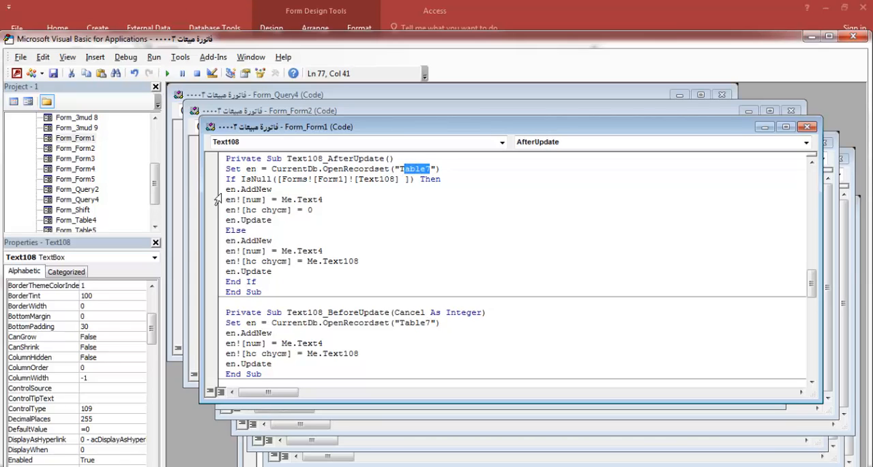
{"action": "left_click_drag", "start_coordinate": [225, 189], "coordinate": [273, 219]}
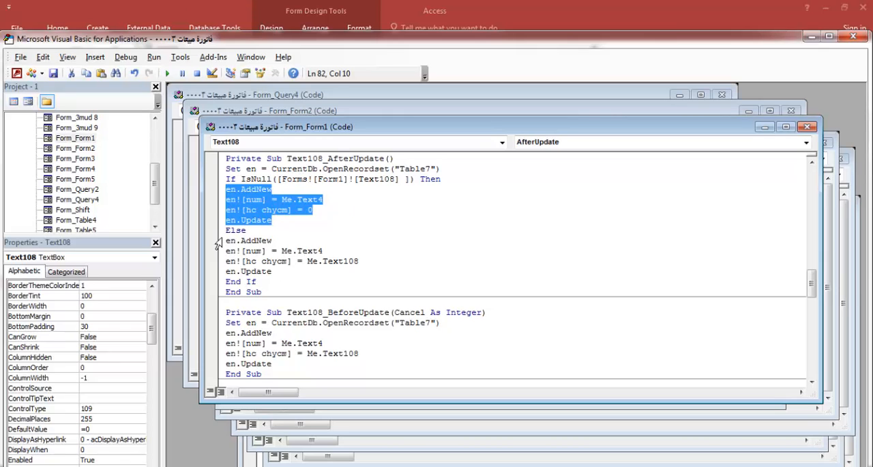
{"action": "left_click_drag", "start_coordinate": [219, 240], "coordinate": [287, 261]}
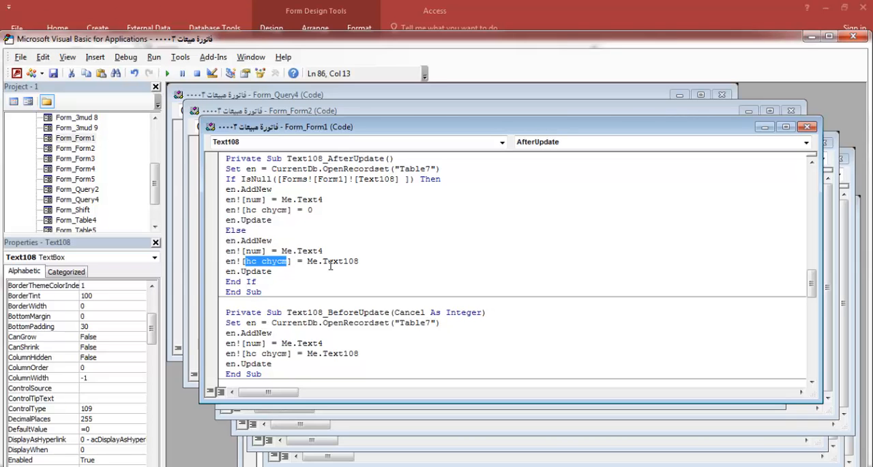
Close the code editor and property sheet, save the design changes to Form1 and reopen it in Form View
{"action": "left_click", "coordinate": [852, 38]}
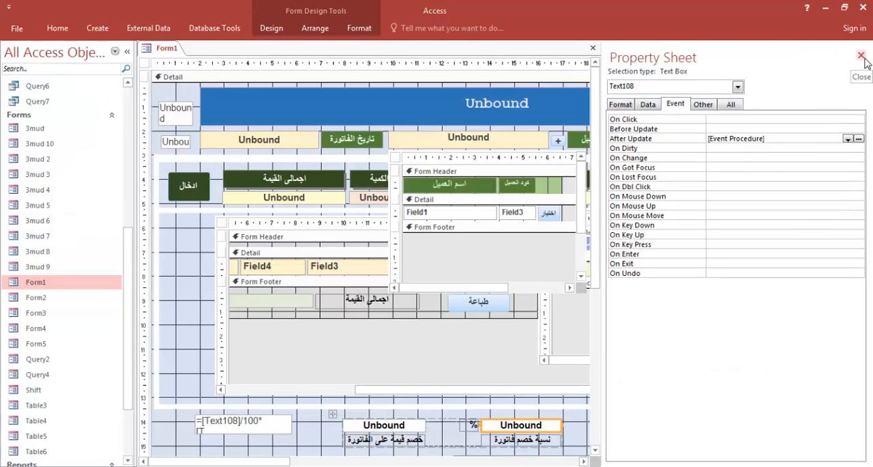
{"action": "left_click", "coordinate": [860, 55]}
{"action": "left_click", "coordinate": [865, 47]}
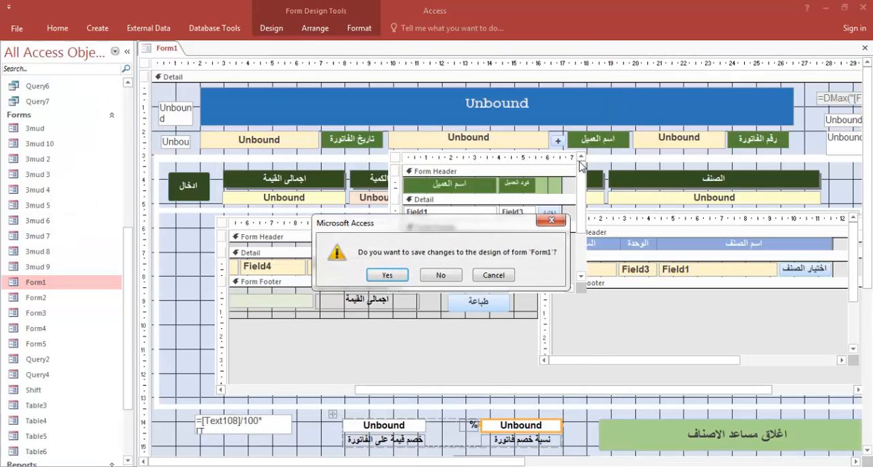
{"action": "left_click", "coordinate": [386, 275]}
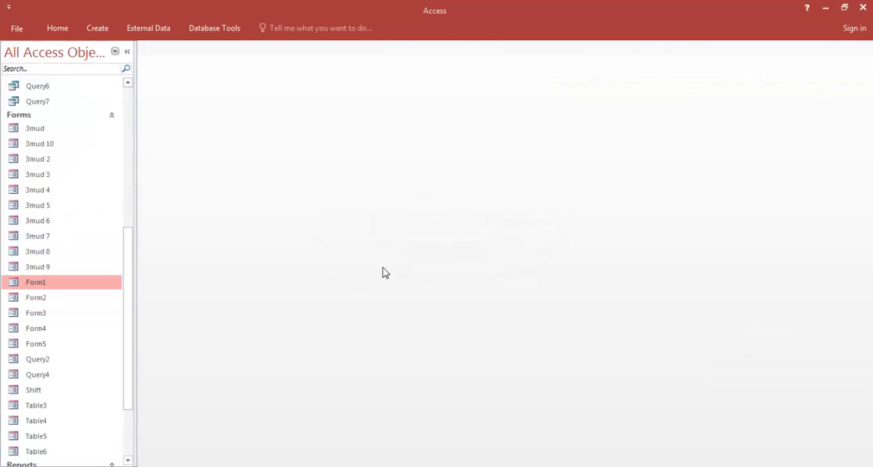
{"action": "double_click", "coordinate": [35, 283]}
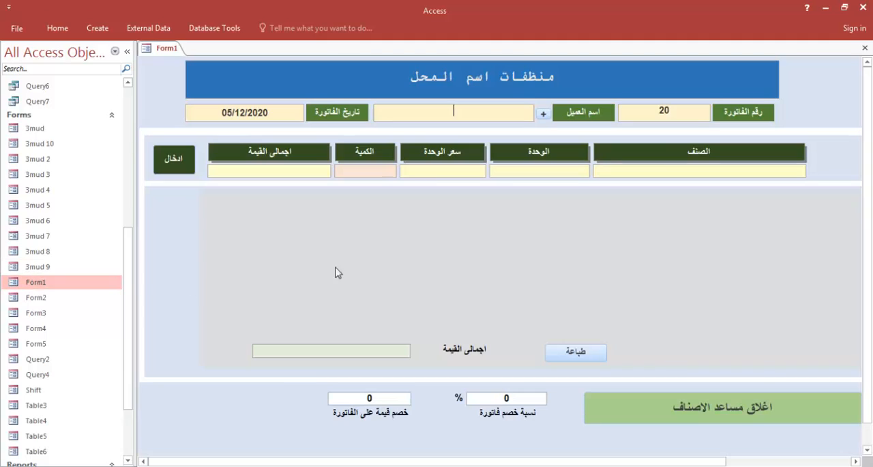
Add the item صابون سائل with a quantity of 16 to the invoice
{"action": "left_click", "coordinate": [637, 172]}
{"action": "type", "text": "f"}
{"action": "key", "text": "BackSpace"}
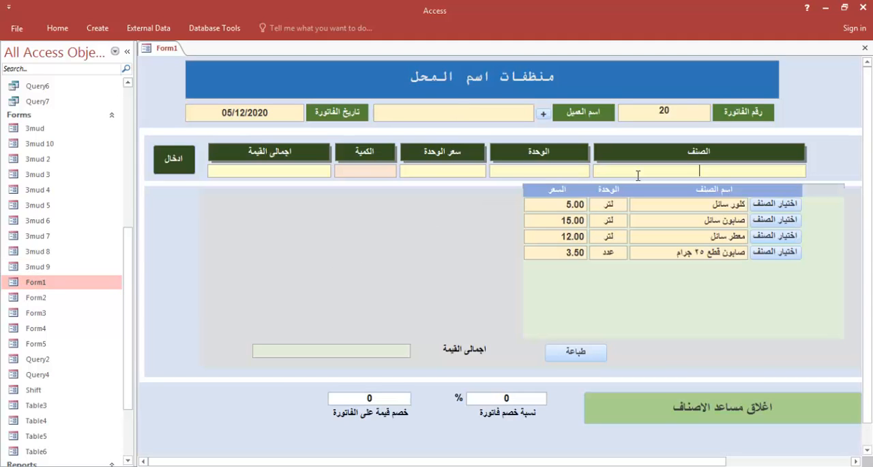
{"action": "left_click", "coordinate": [776, 219]}
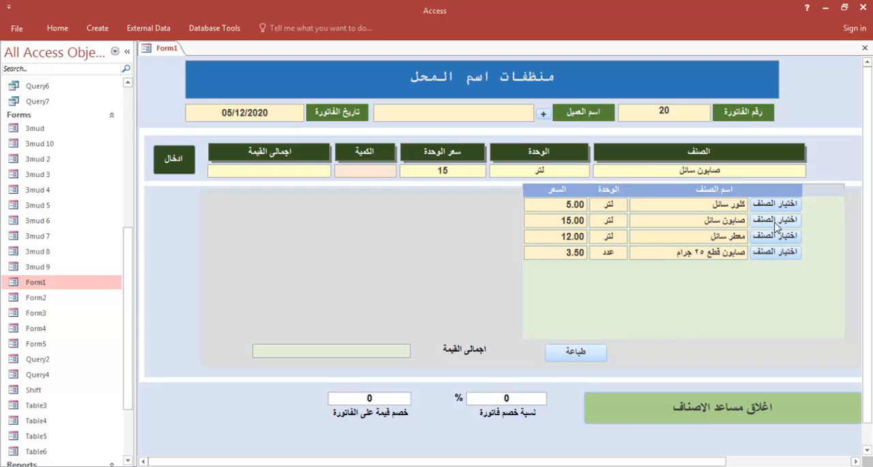
{"action": "left_click", "coordinate": [365, 171]}
{"action": "type", "text": "16"}
{"action": "left_click", "coordinate": [179, 162]}
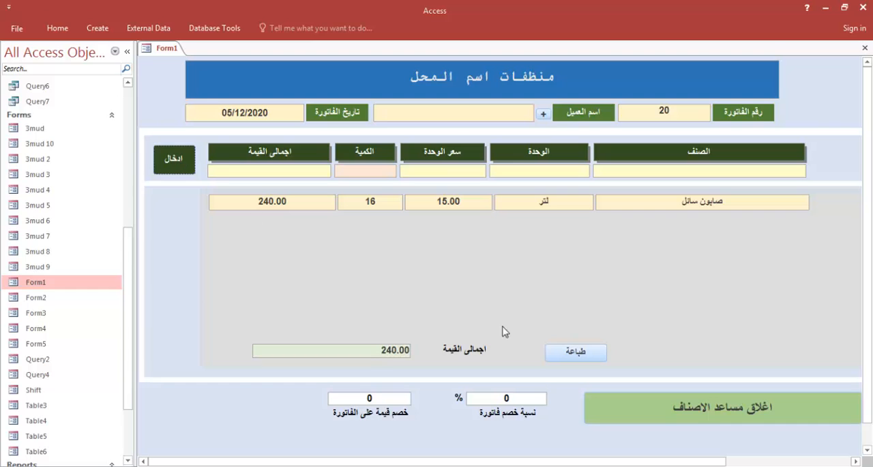
Preview the invoice report and close it, then clear the نسبة خصم فاتورة percentage and try printing again
{"action": "left_click", "coordinate": [570, 351]}
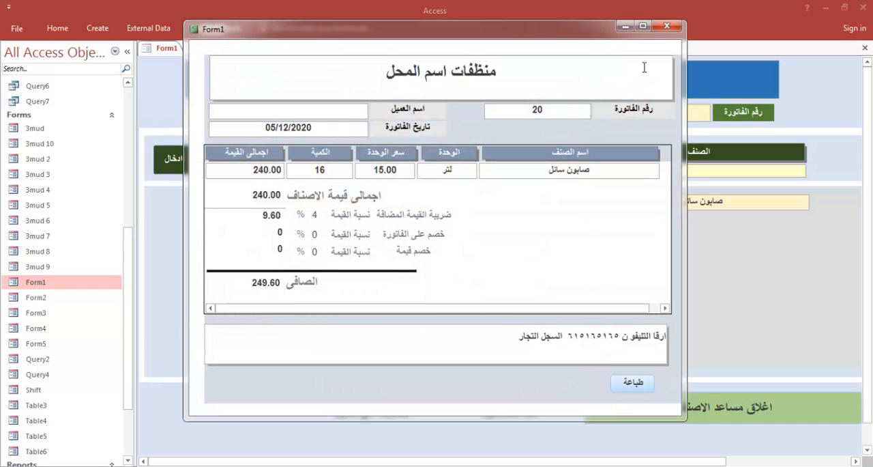
{"action": "left_click", "coordinate": [667, 26]}
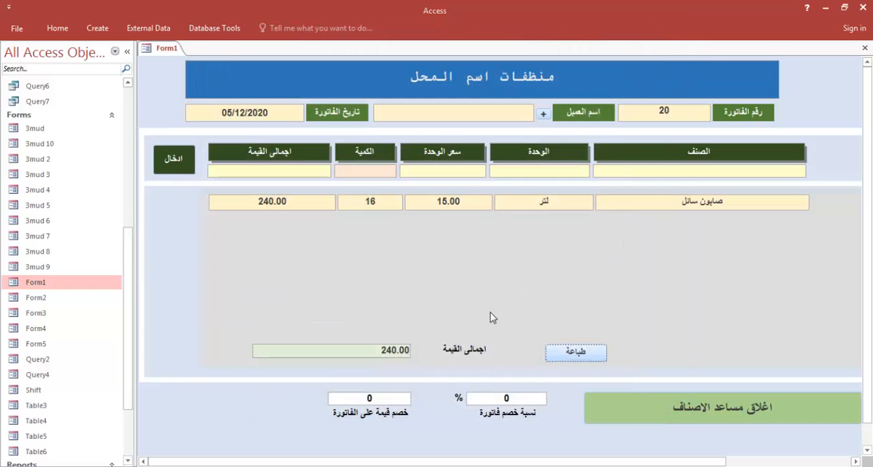
{"action": "left_click", "coordinate": [504, 398]}
{"action": "key", "text": "BackSpace"}
{"action": "left_click", "coordinate": [585, 353]}
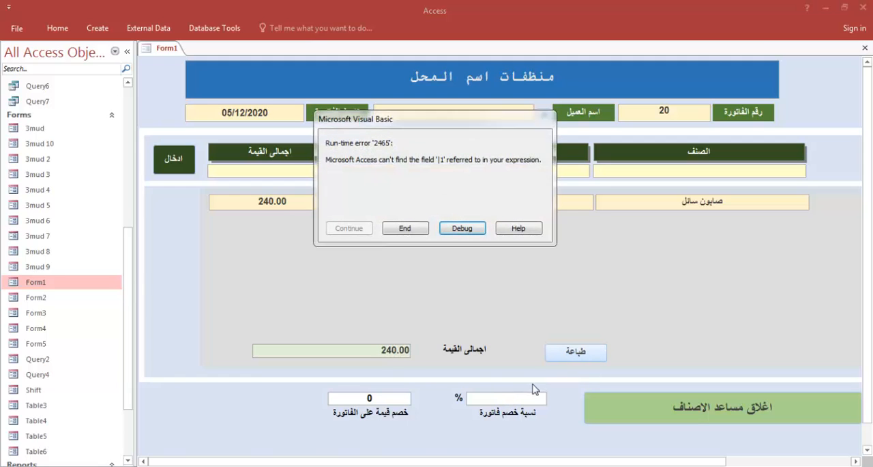
Debug the run-time error and correct the Text108_AfterUpdate condition to If IsNull(Forms![Form1]![Text108]) Then, removing the extra square brackets
{"action": "left_click", "coordinate": [463, 228]}
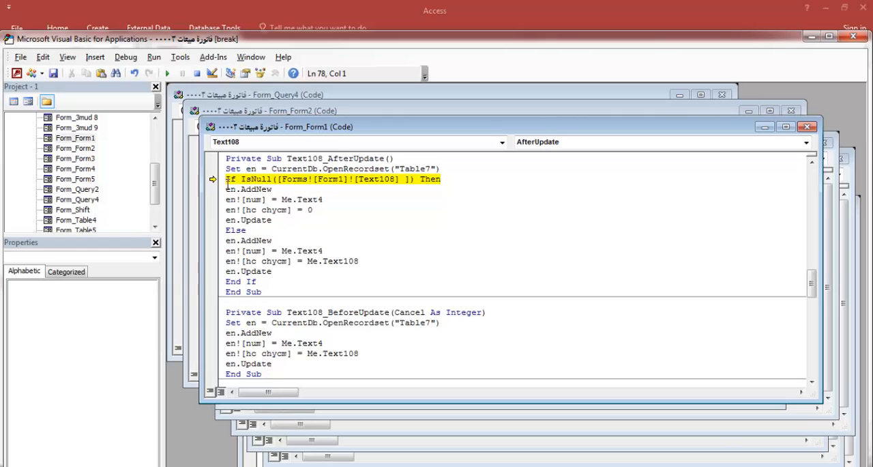
{"action": "left_click_drag", "start_coordinate": [226, 179], "coordinate": [298, 183]}
{"action": "left_click", "coordinate": [285, 188]}
{"action": "left_click_drag", "start_coordinate": [283, 180], "coordinate": [279, 179]}
{"action": "key", "text": "Delete"}
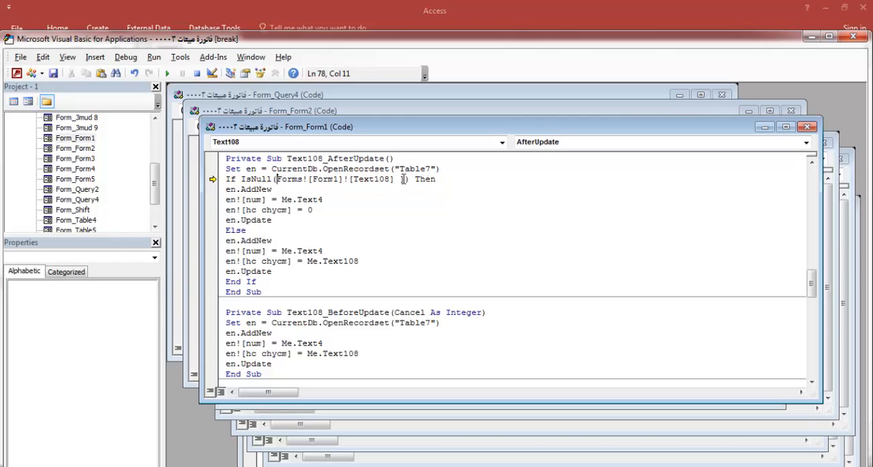
{"action": "left_click", "coordinate": [403, 179]}
{"action": "key", "text": "BackSpace"}
{"action": "left_click_drag", "start_coordinate": [399, 180], "coordinate": [401, 183]}
{"action": "key", "text": "BackSpace"}
{"action": "left_click", "coordinate": [406, 201]}
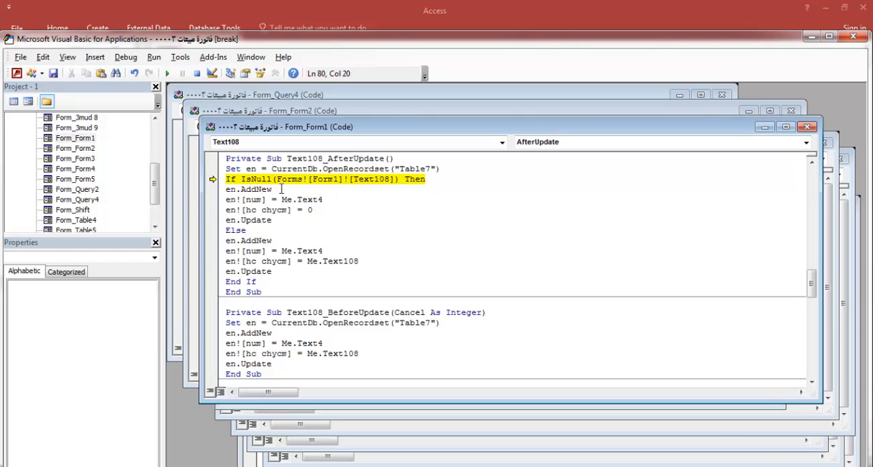
Close the code editor and stop the debugger, close the report, save the design changes to Form1 and reopen it
{"action": "left_click", "coordinate": [852, 35]}
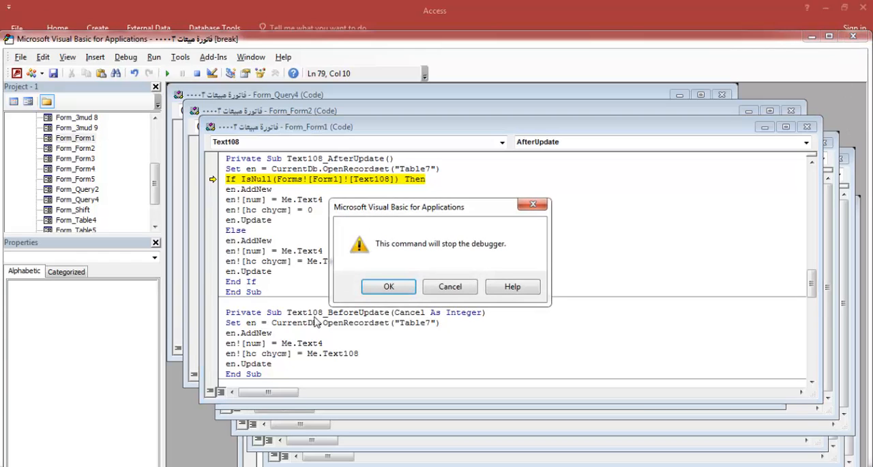
{"action": "left_click", "coordinate": [382, 288]}
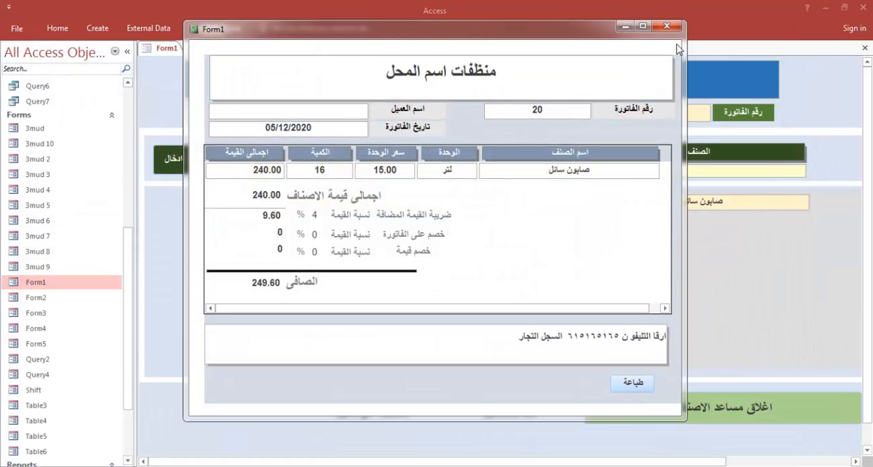
{"action": "left_click", "coordinate": [667, 26]}
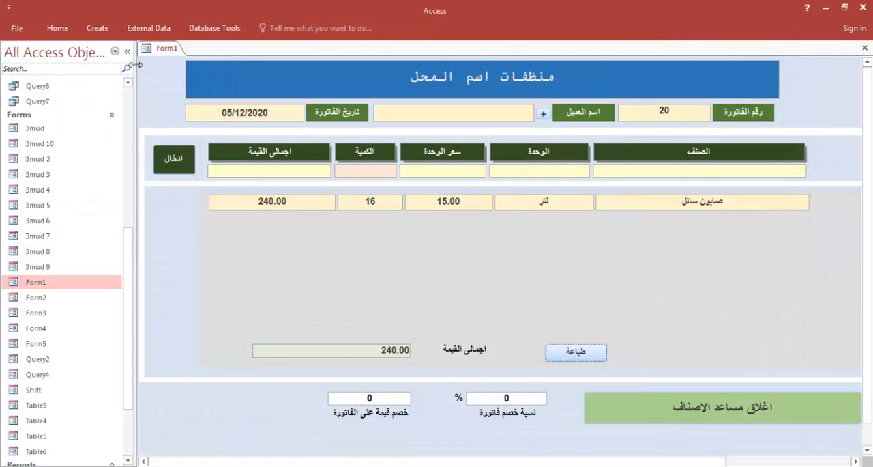
{"action": "right_click", "coordinate": [161, 52]}
{"action": "left_click", "coordinate": [173, 77]}
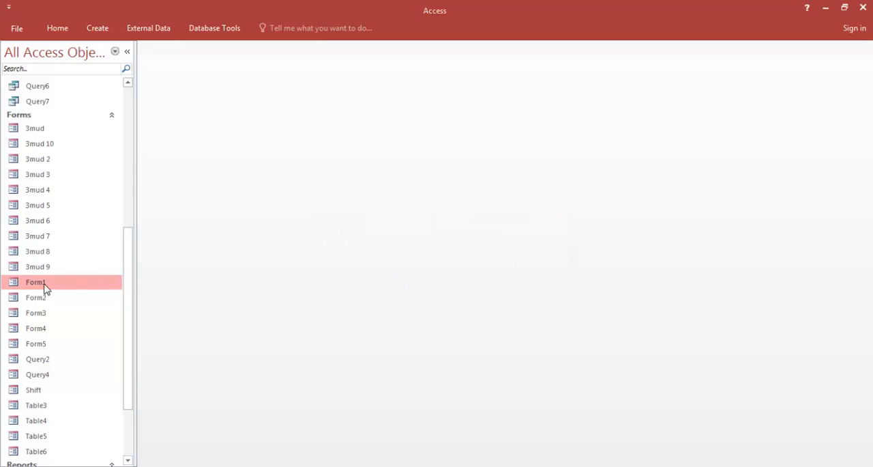
{"action": "double_click", "coordinate": [41, 283]}
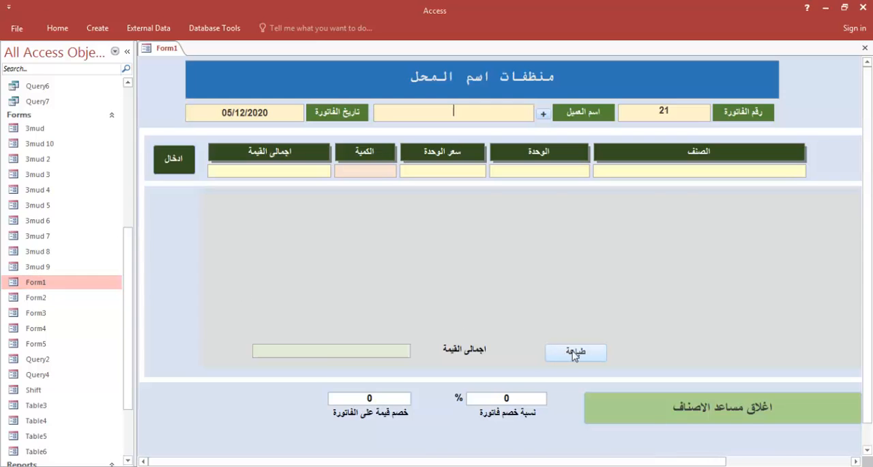
Add the item صابون قطع ٢٥ جرام with a quantity of 20 to the invoice
{"action": "left_click", "coordinate": [702, 169]}
{"action": "type", "text": "d"}
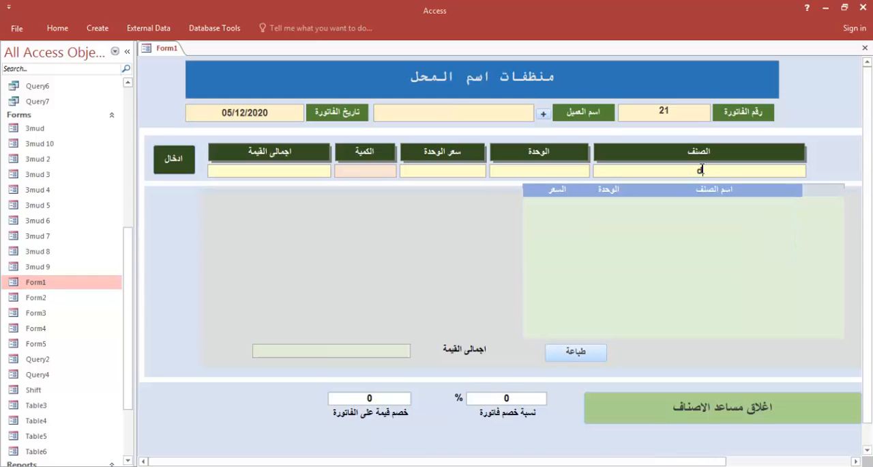
{"action": "key", "text": "BackSpace"}
{"action": "left_click", "coordinate": [769, 251]}
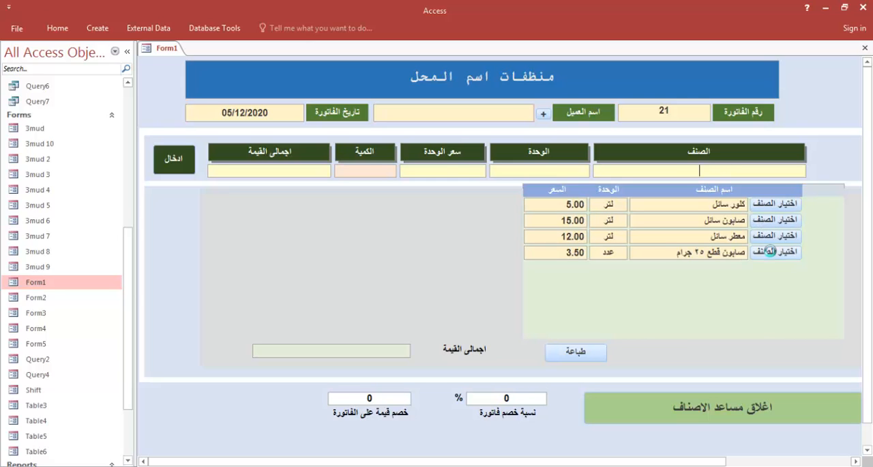
{"action": "left_click", "coordinate": [371, 174]}
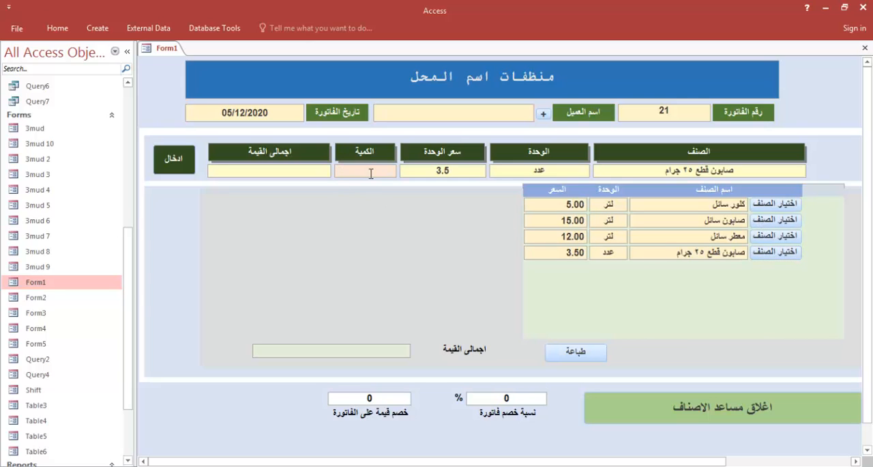
{"action": "type", "text": "20"}
{"action": "left_click", "coordinate": [183, 166]}
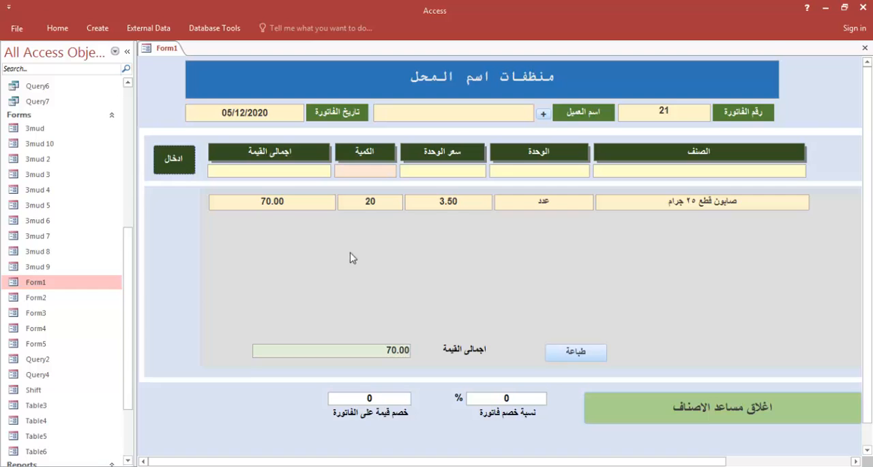
Preview the invoice report and close it, then clear the نسبة خصم فاتورة percentage, preview the report again and close it
{"action": "left_click", "coordinate": [576, 350]}
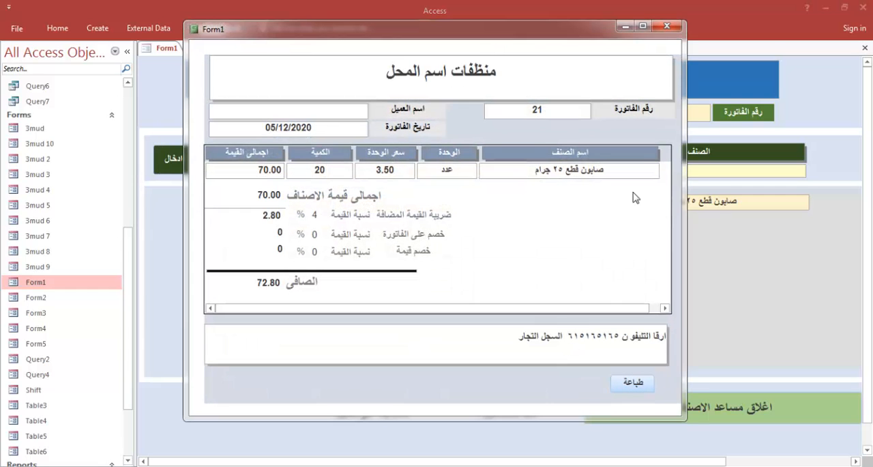
{"action": "left_click", "coordinate": [667, 26]}
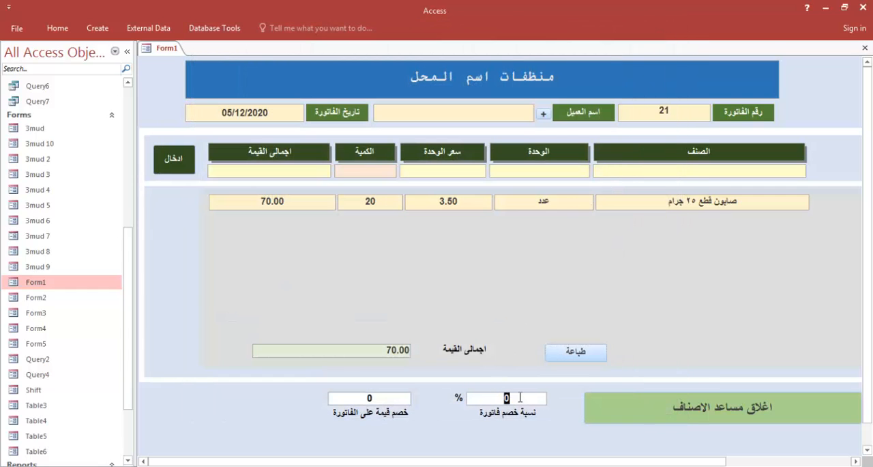
{"action": "left_click", "coordinate": [580, 352]}
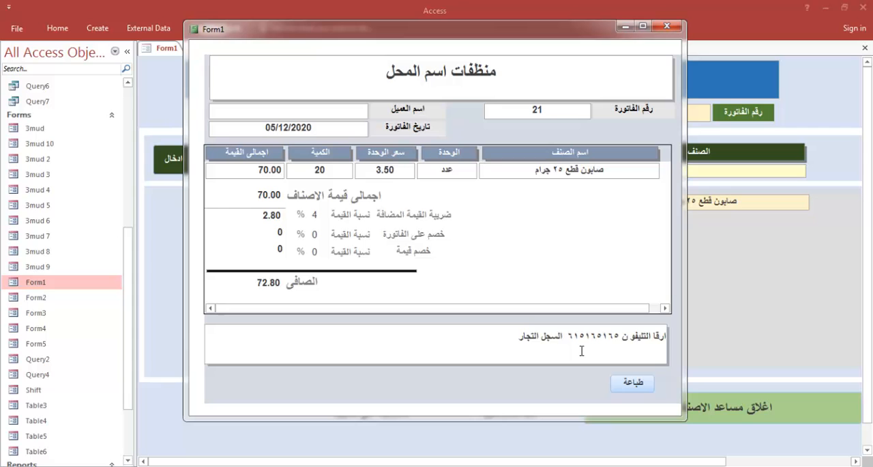
{"action": "left_click", "coordinate": [667, 26]}
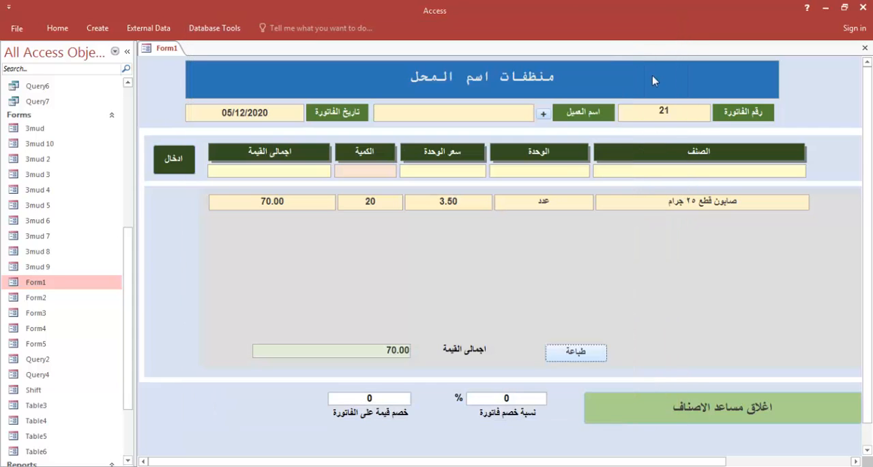
Set the نسبة خصم فاتورة percentage to 10, check the discount in the invoice report and close the report
{"action": "double_click", "coordinate": [515, 398]}
{"action": "type", "text": "10"}
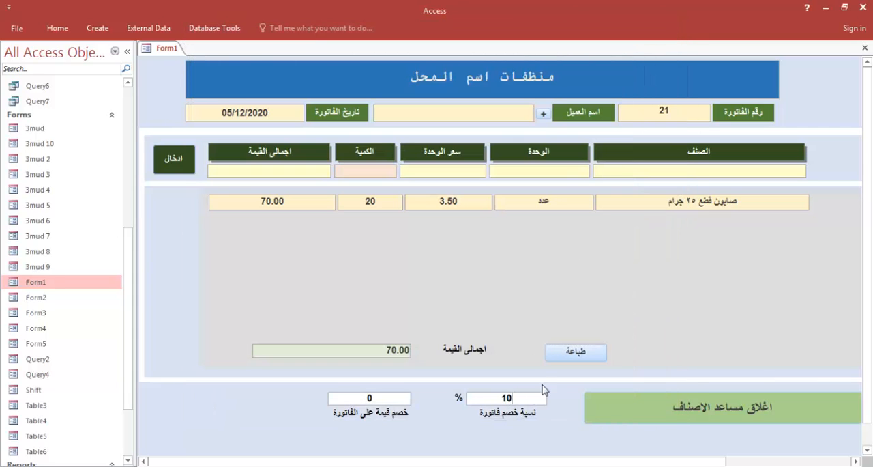
{"action": "left_click", "coordinate": [571, 352]}
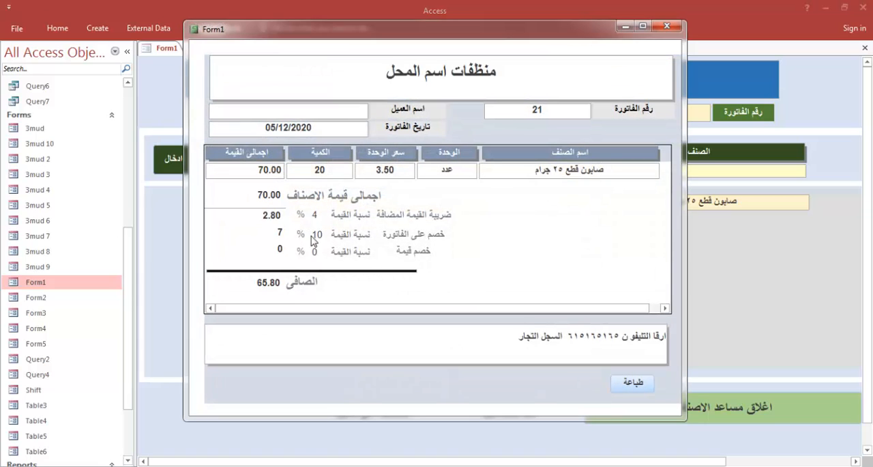
{"action": "left_click", "coordinate": [666, 27]}
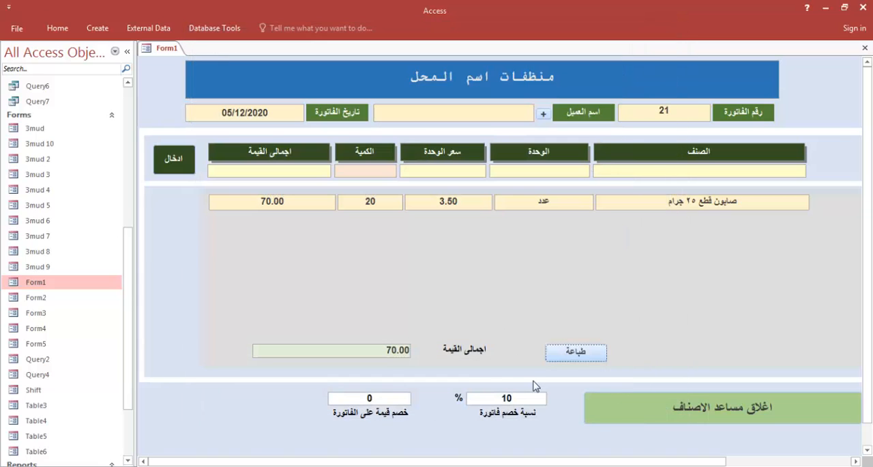
Set the نسبة خصم فاتورة percentage to 50, check the discount in the invoice report and close the report
{"action": "double_click", "coordinate": [522, 398]}
{"action": "type", "text": "50"}
{"action": "left_click", "coordinate": [576, 352]}
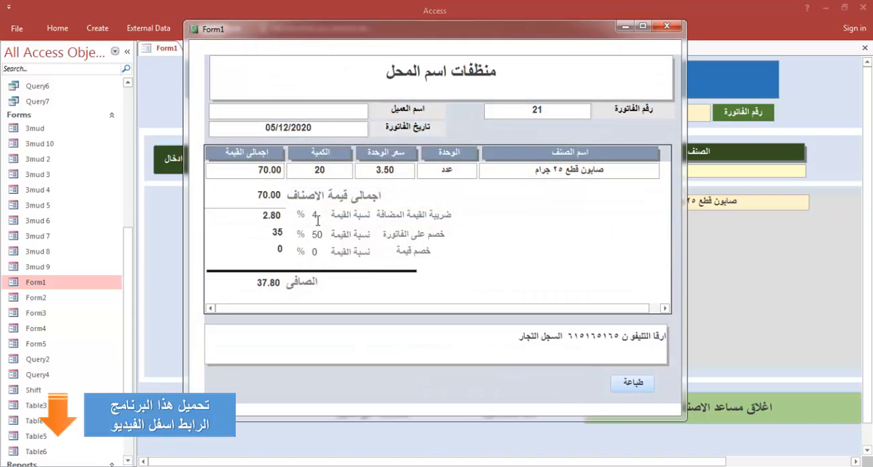
{"action": "left_click", "coordinate": [680, 31]}
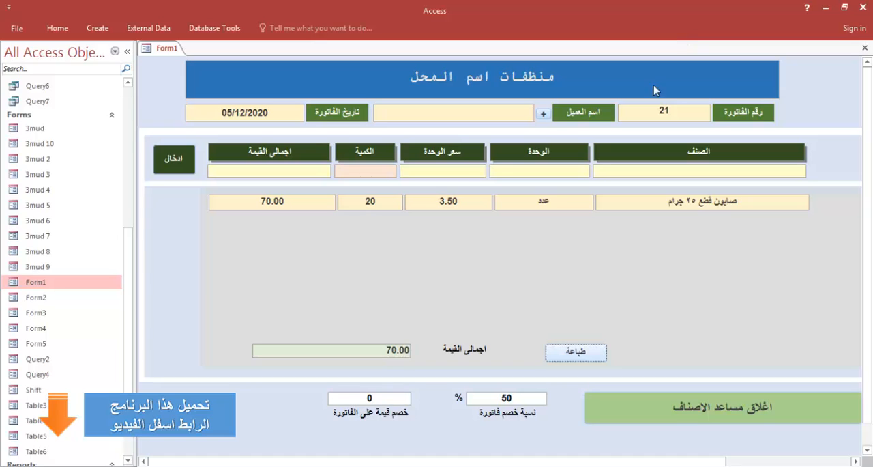
Clear the نسبة خصم فاتورة percentage, preview the invoice report, move its window aside to compare it with the form and close it
{"action": "left_click_drag", "start_coordinate": [513, 397], "coordinate": [499, 395]}
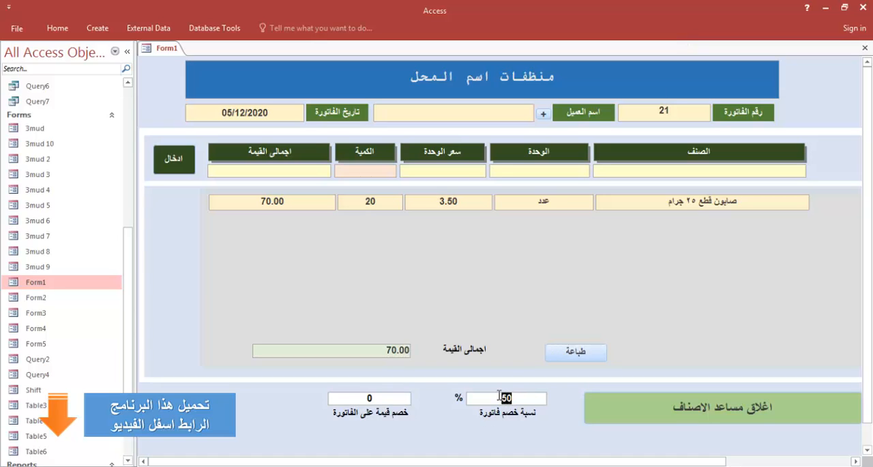
{"action": "left_click", "coordinate": [579, 352]}
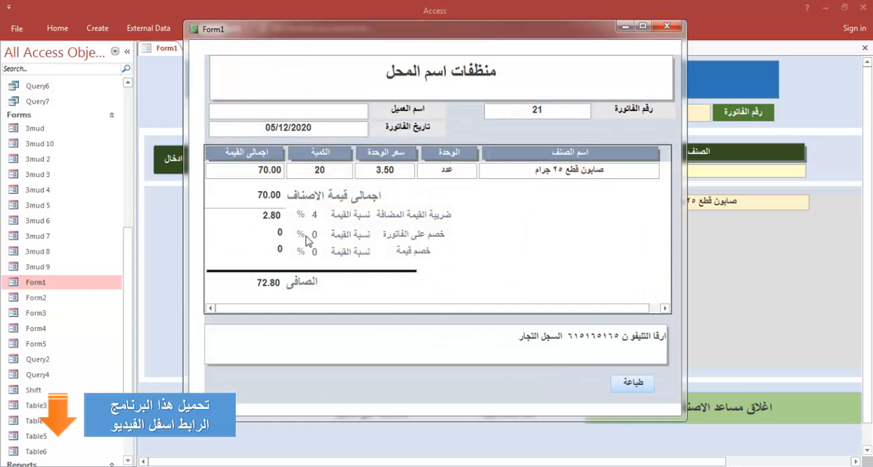
{"action": "left_click_drag", "start_coordinate": [497, 32], "coordinate": [149, 108]}
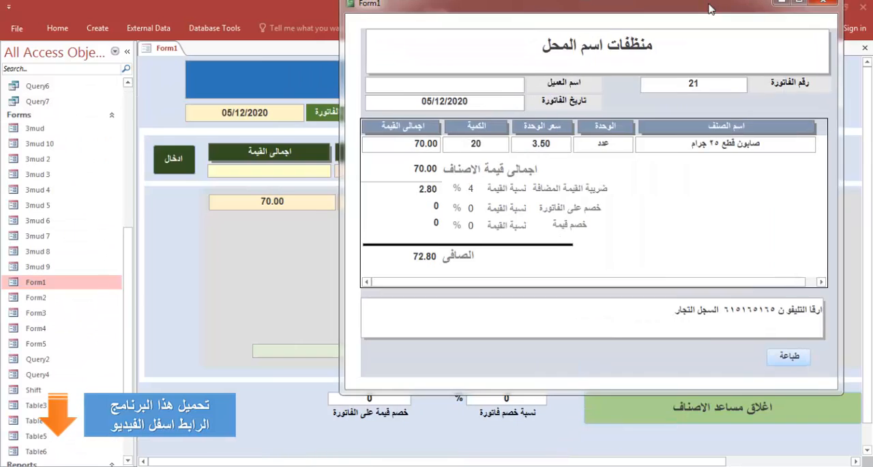
{"action": "left_click_drag", "start_coordinate": [647, 9], "coordinate": [568, 21]}
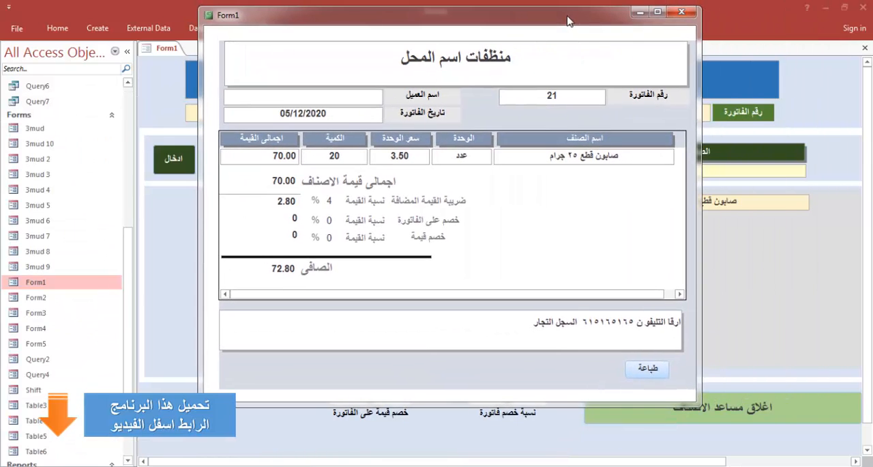
{"action": "left_click", "coordinate": [680, 12]}
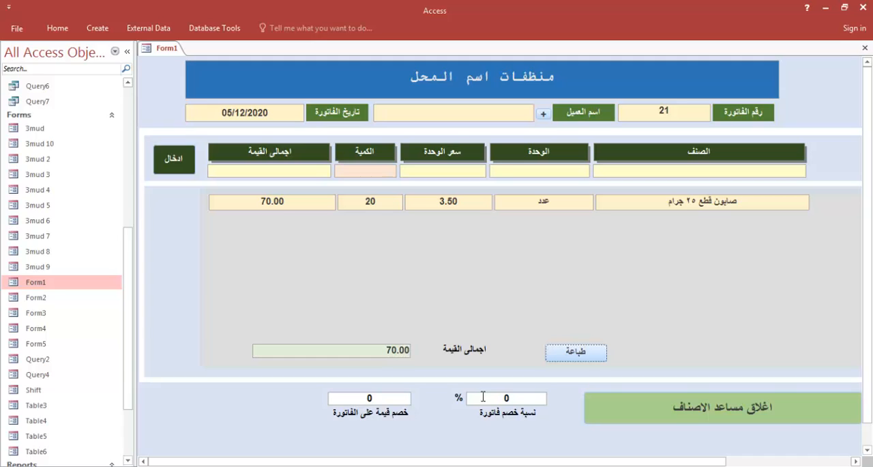
Set the نسبة خصم فاتورة percentage to 5 and select the value in خصم قيمة على الفاتورة
{"action": "double_click", "coordinate": [513, 400]}
{"action": "type", "text": "5kd"}
{"action": "double_click", "coordinate": [352, 404]}
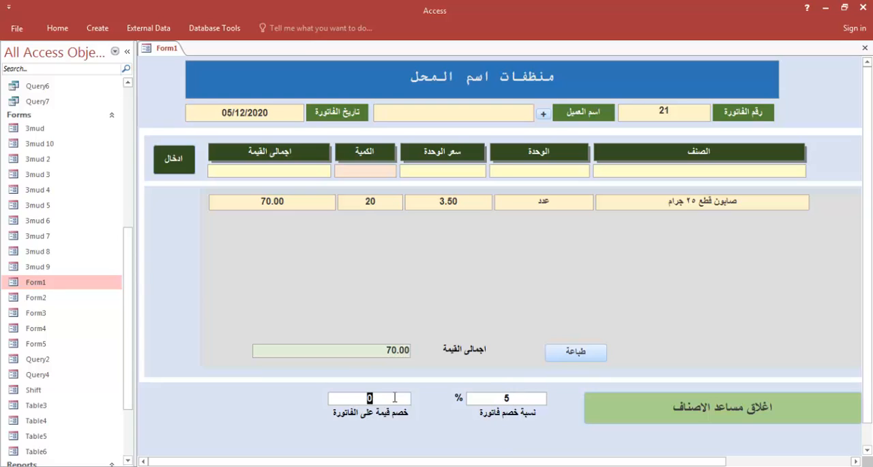